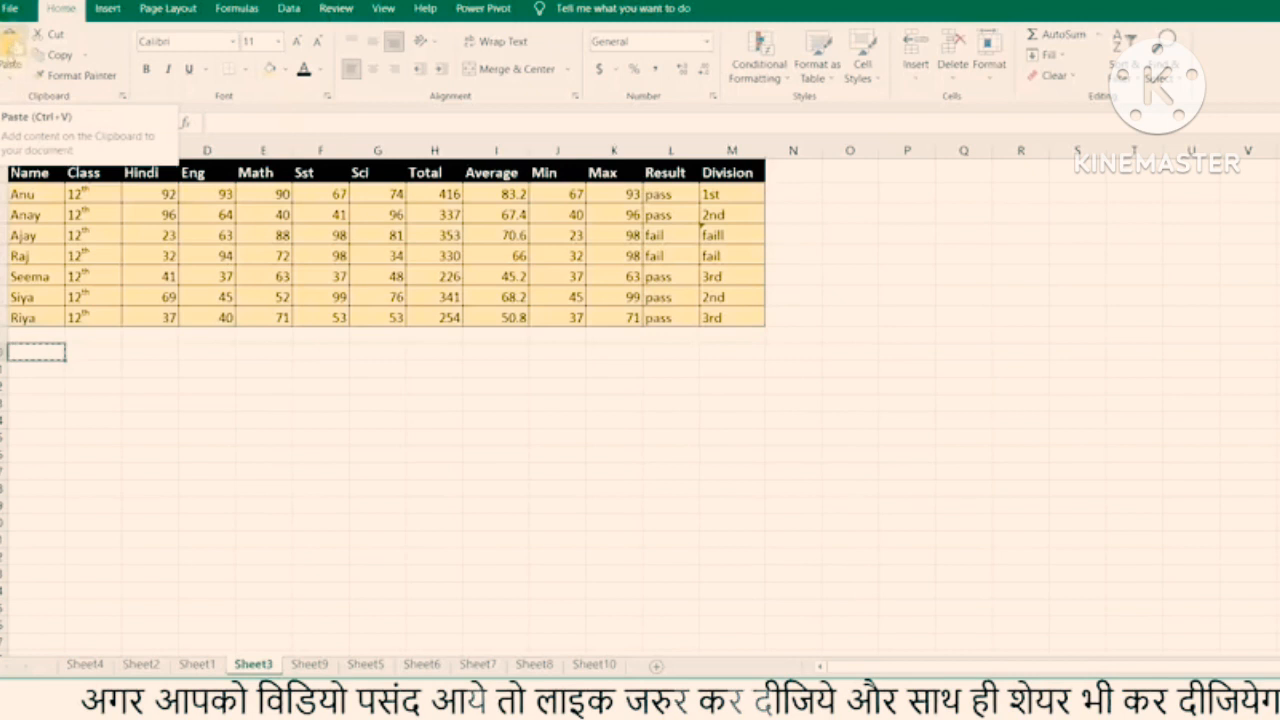
pyautogui.click(17, 46)
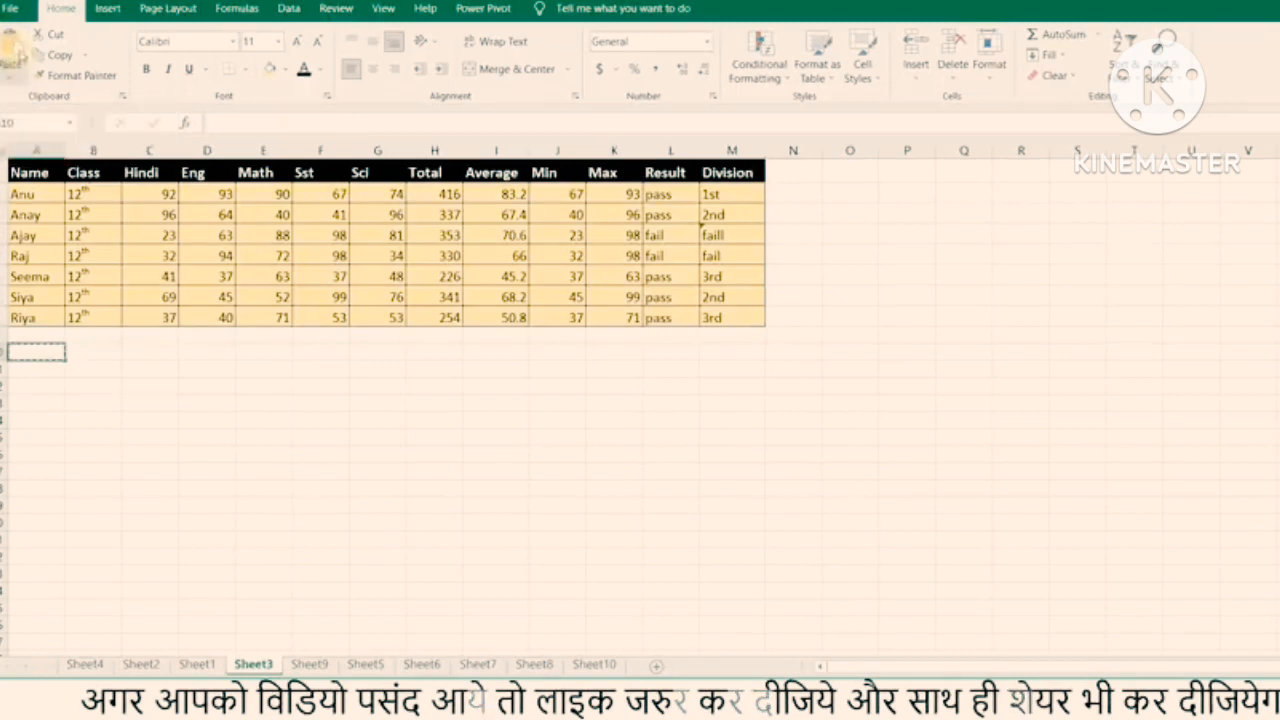
pyautogui.click(12, 84)
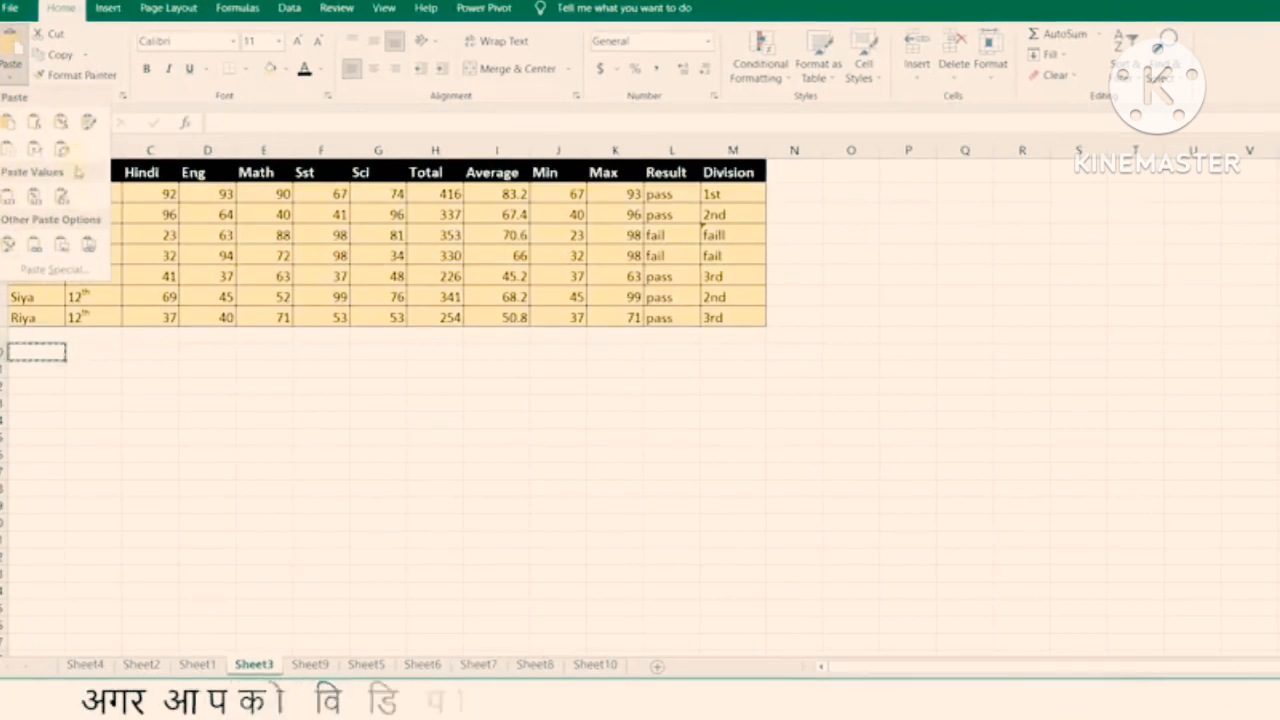
pyautogui.click(96, 408)
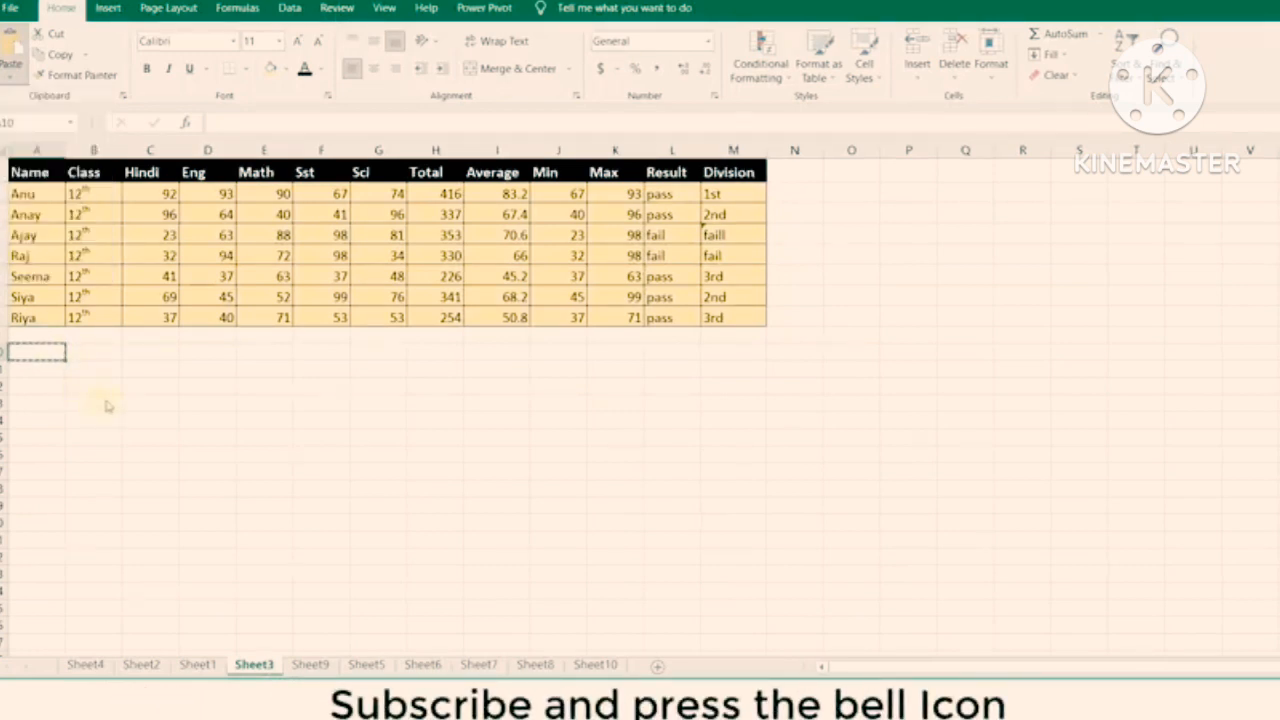
# Copy the marks table A1:M8 and choose cell A13 as the paste destination
pyautogui.click(44, 174)
pyautogui.moveTo(44, 174); pyautogui.dragTo(710, 317)
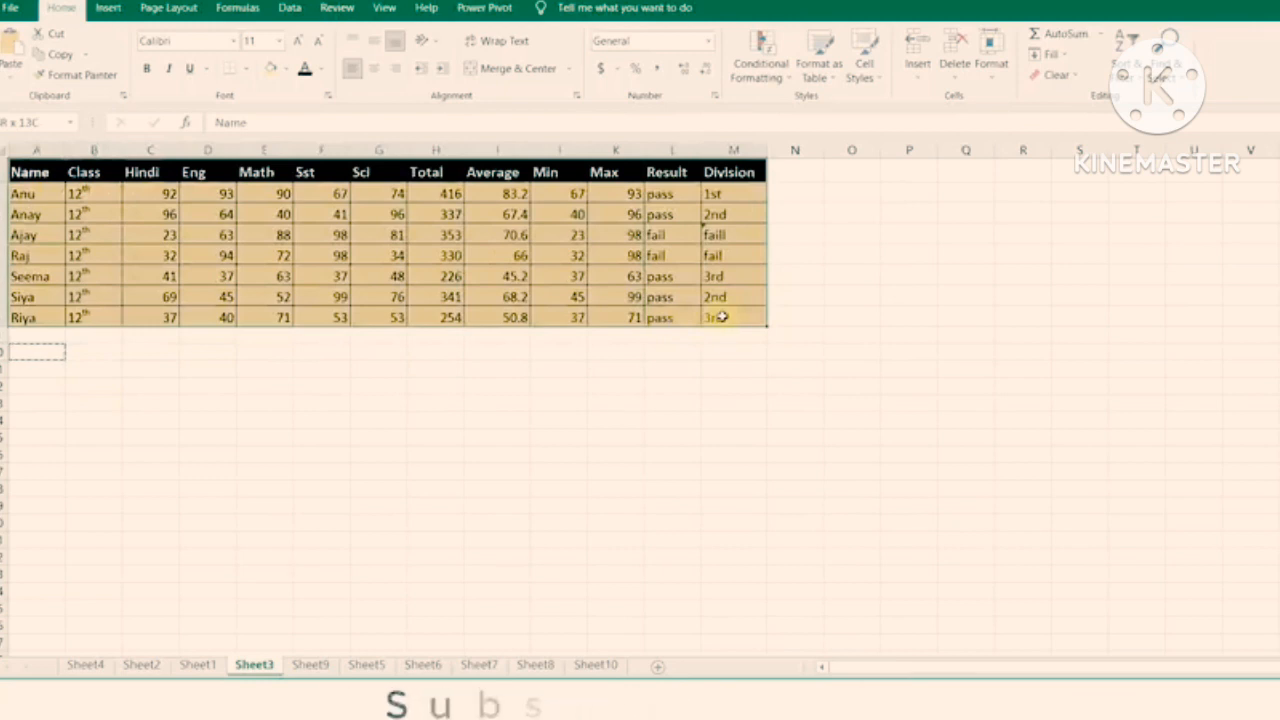
pyautogui.click(55, 54)
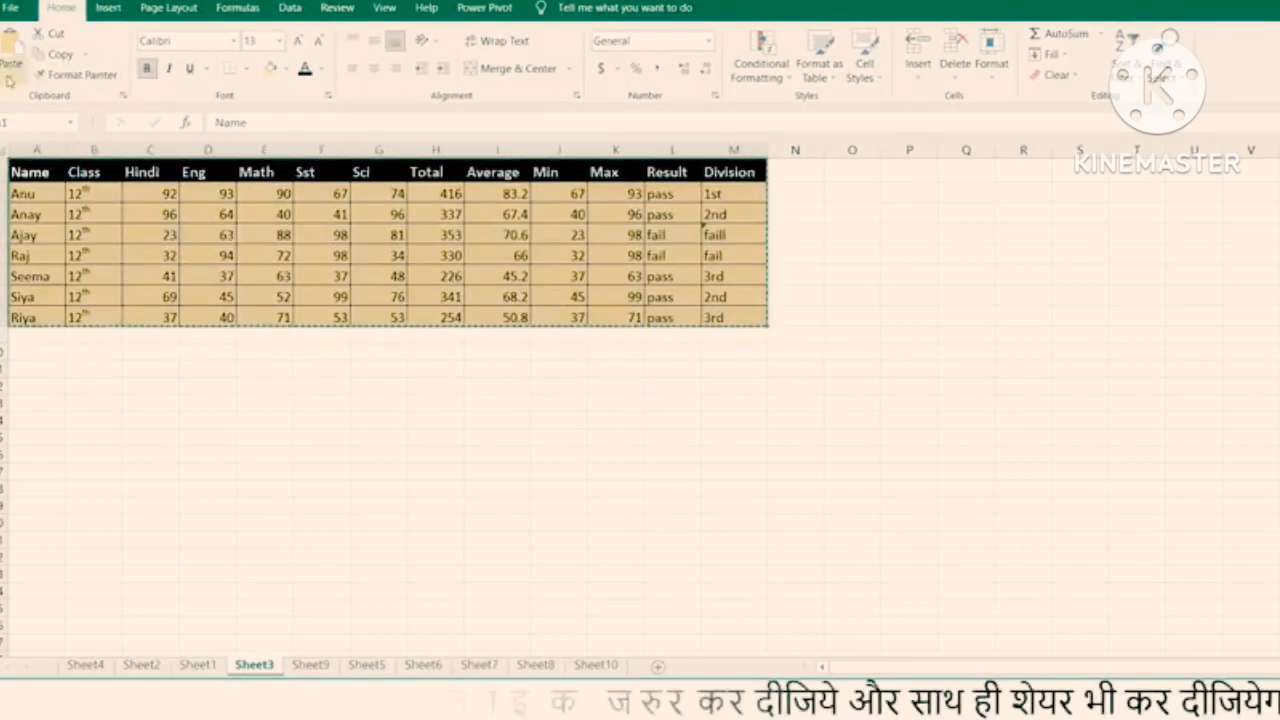
pyautogui.click(9, 78)
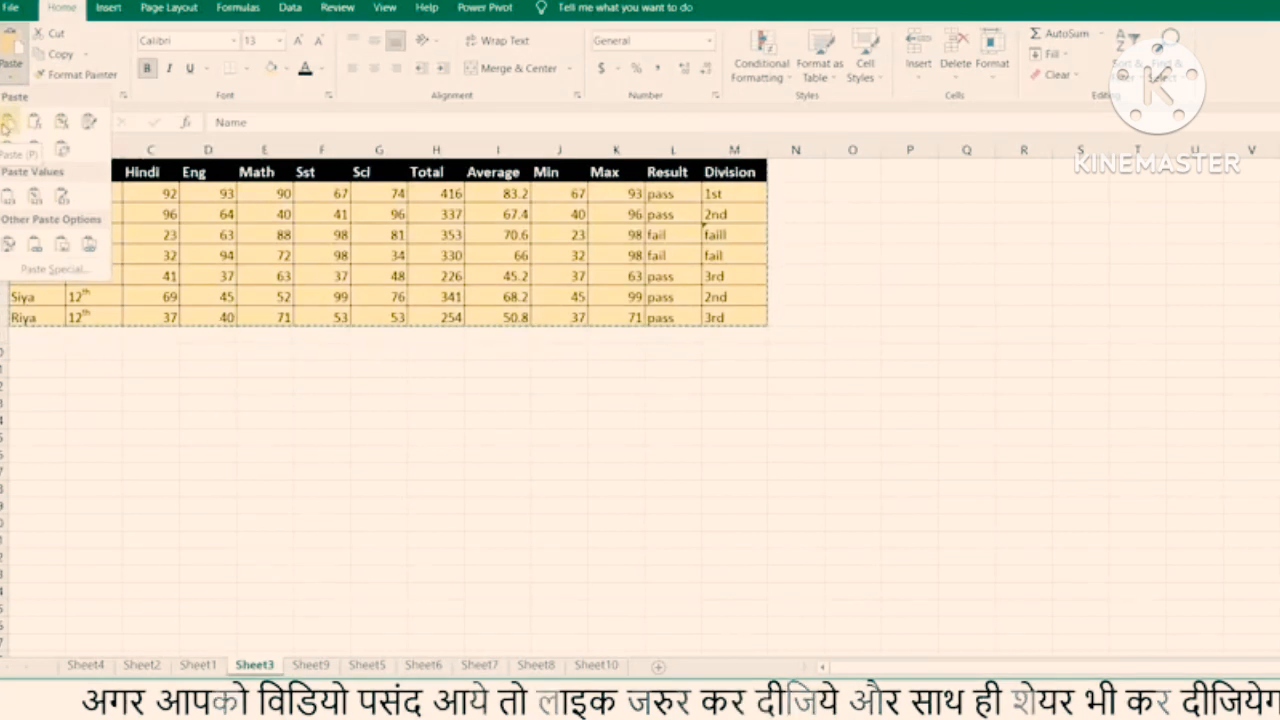
pyautogui.click(41, 387)
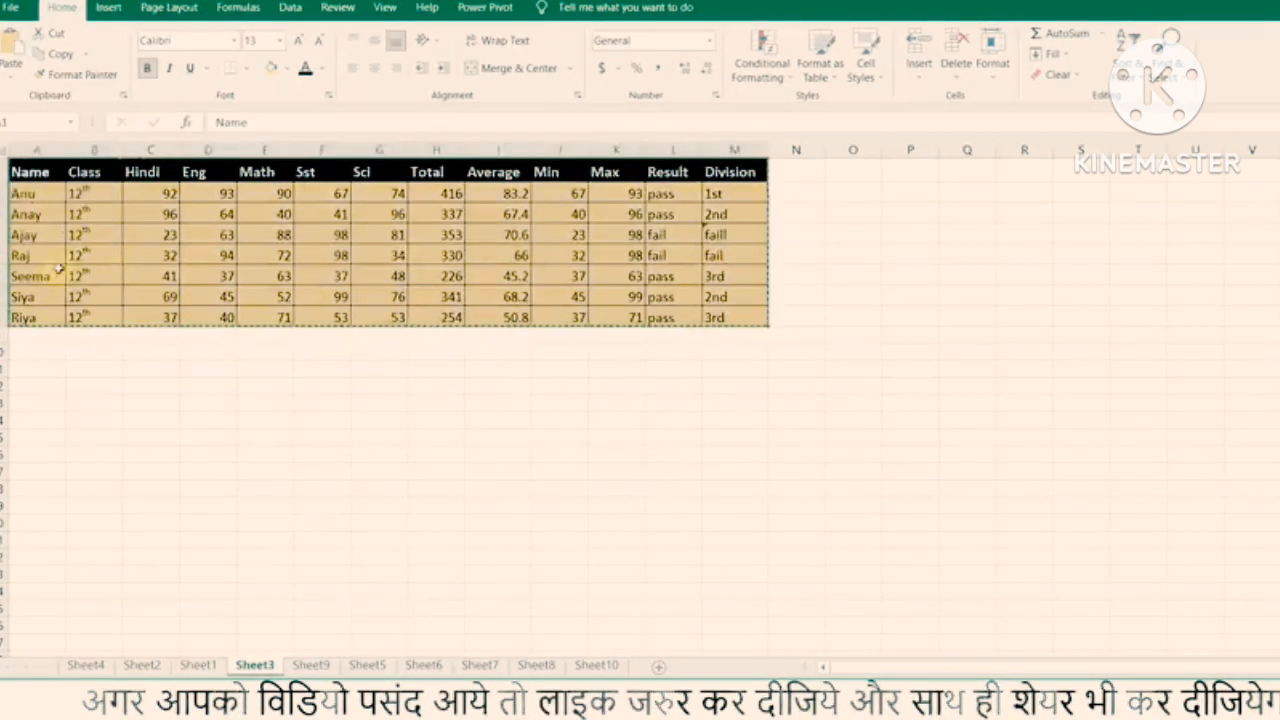
pyautogui.click(40, 396)
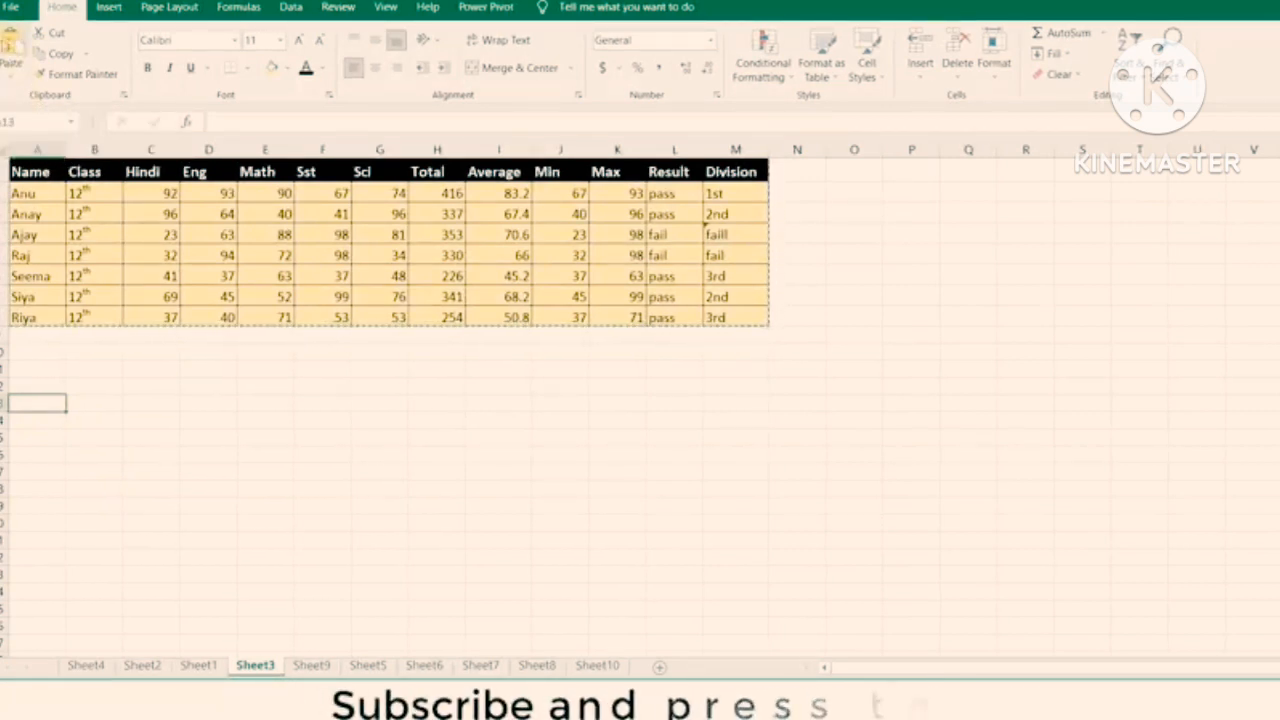
# Paste the copied marks table at A13 with the standard Paste option and undo it
pyautogui.click(10, 80)
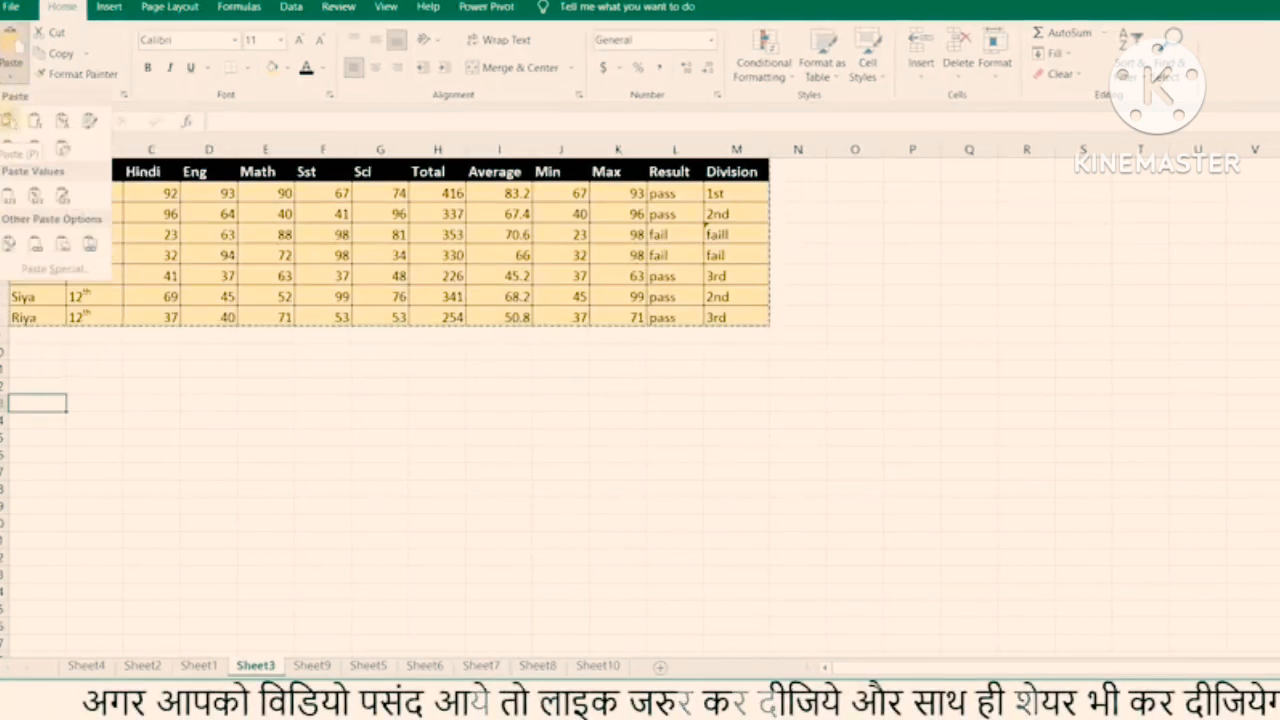
pyautogui.click(12, 119)
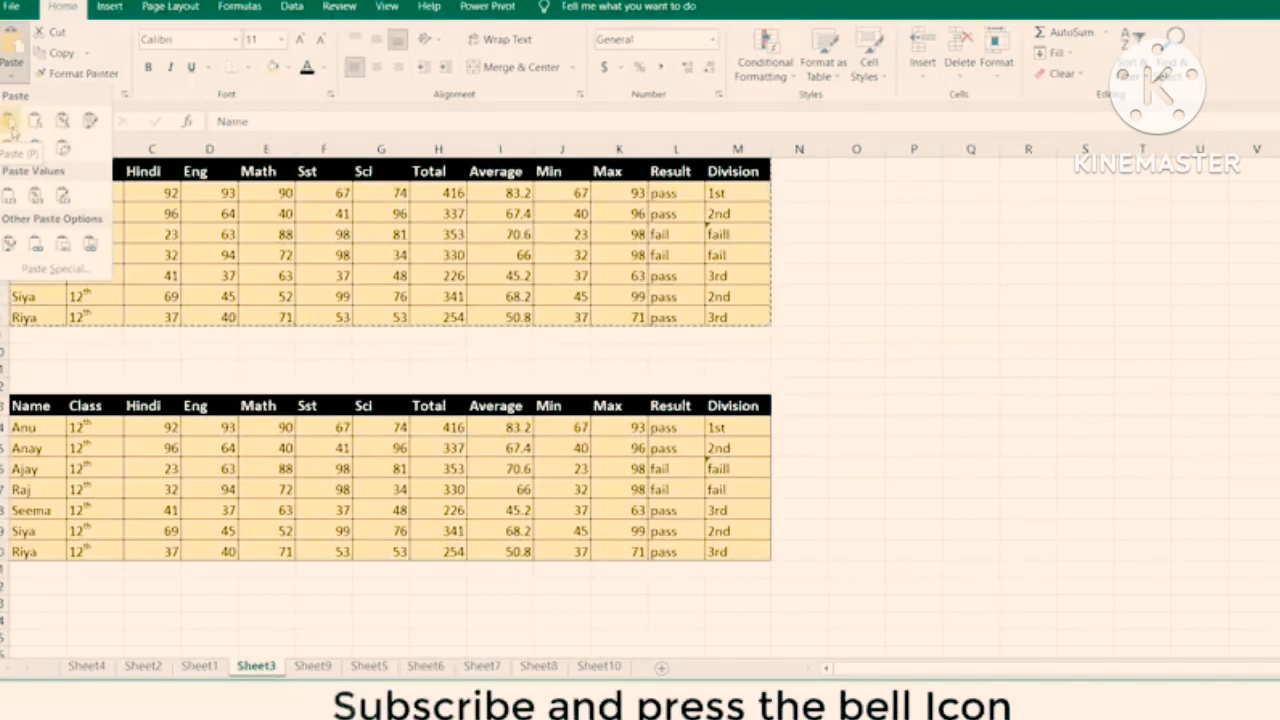
pyautogui.click(14, 42)
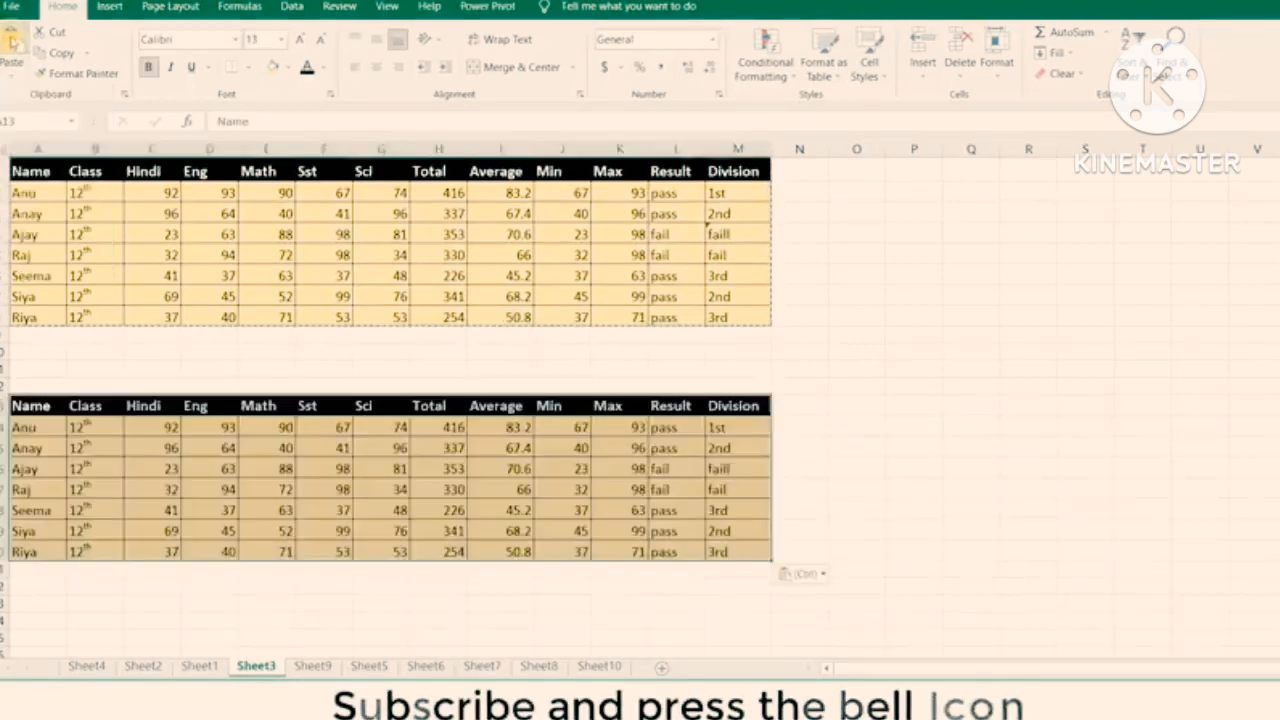
pyautogui.hotkey('ctrl', 'z')
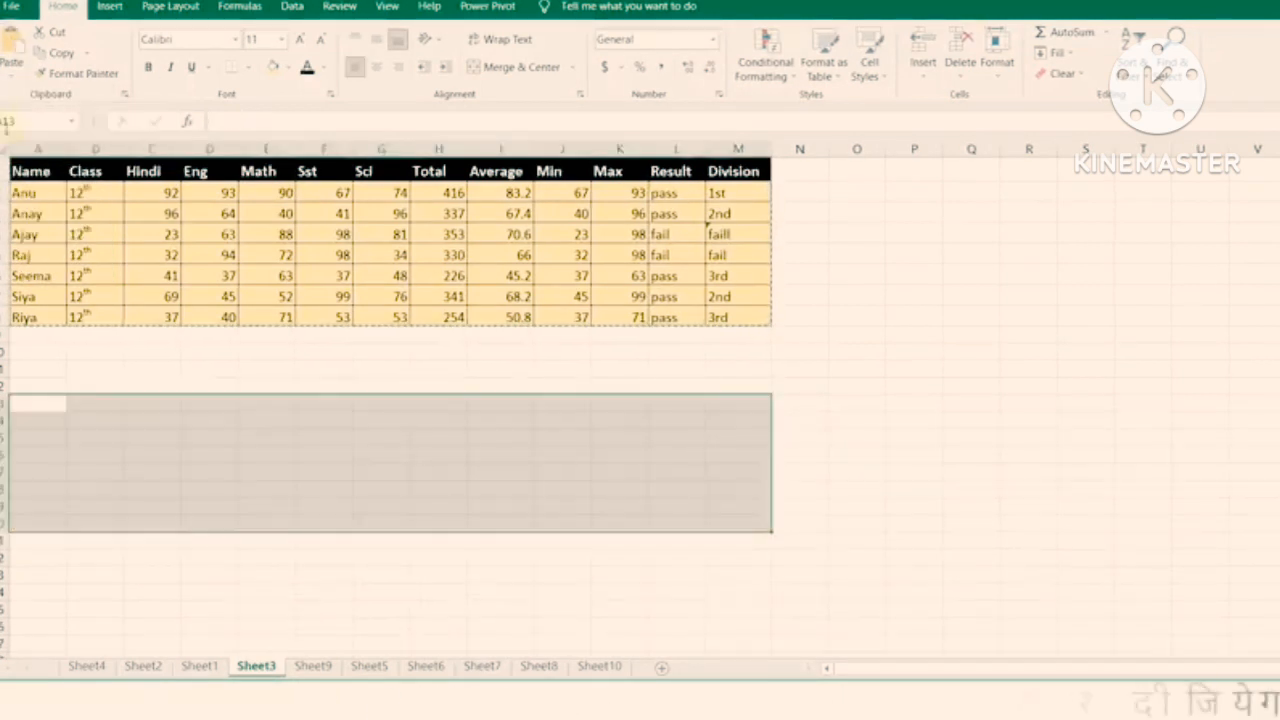
# Repeat the standard paste of the marks table at A13 and undo it once more
pyautogui.click(12, 78)
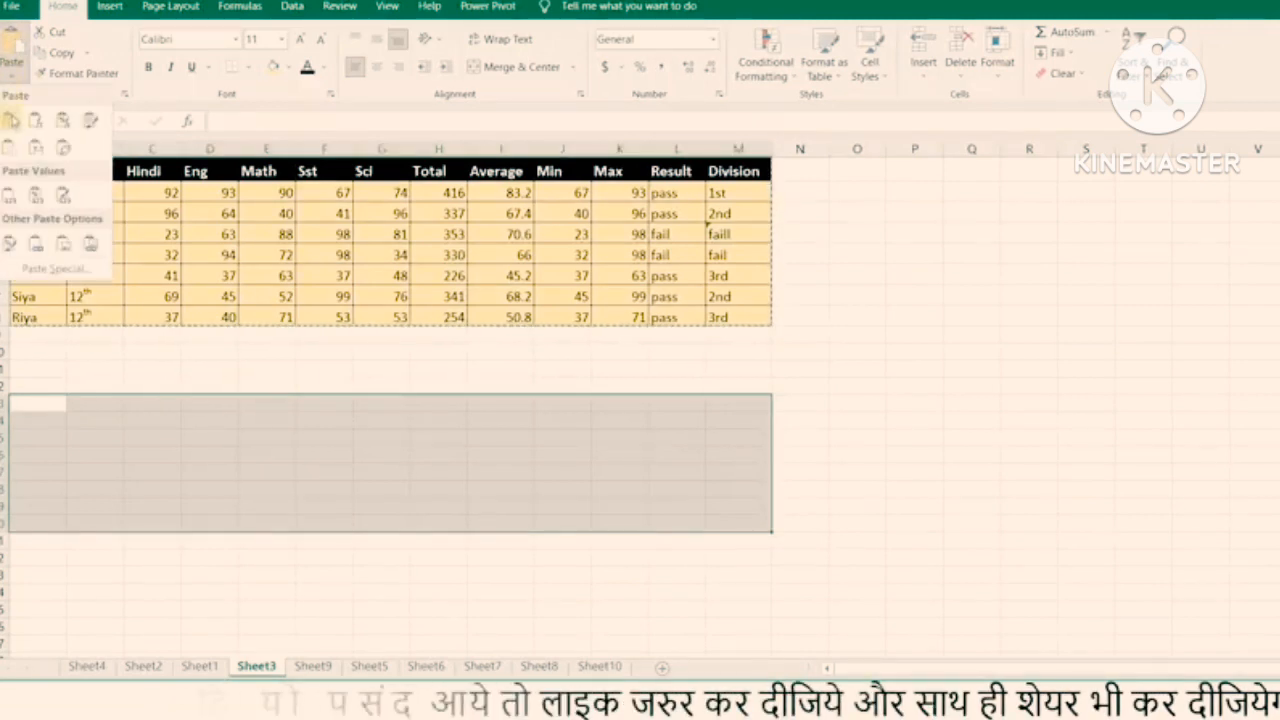
pyautogui.click(12, 121)
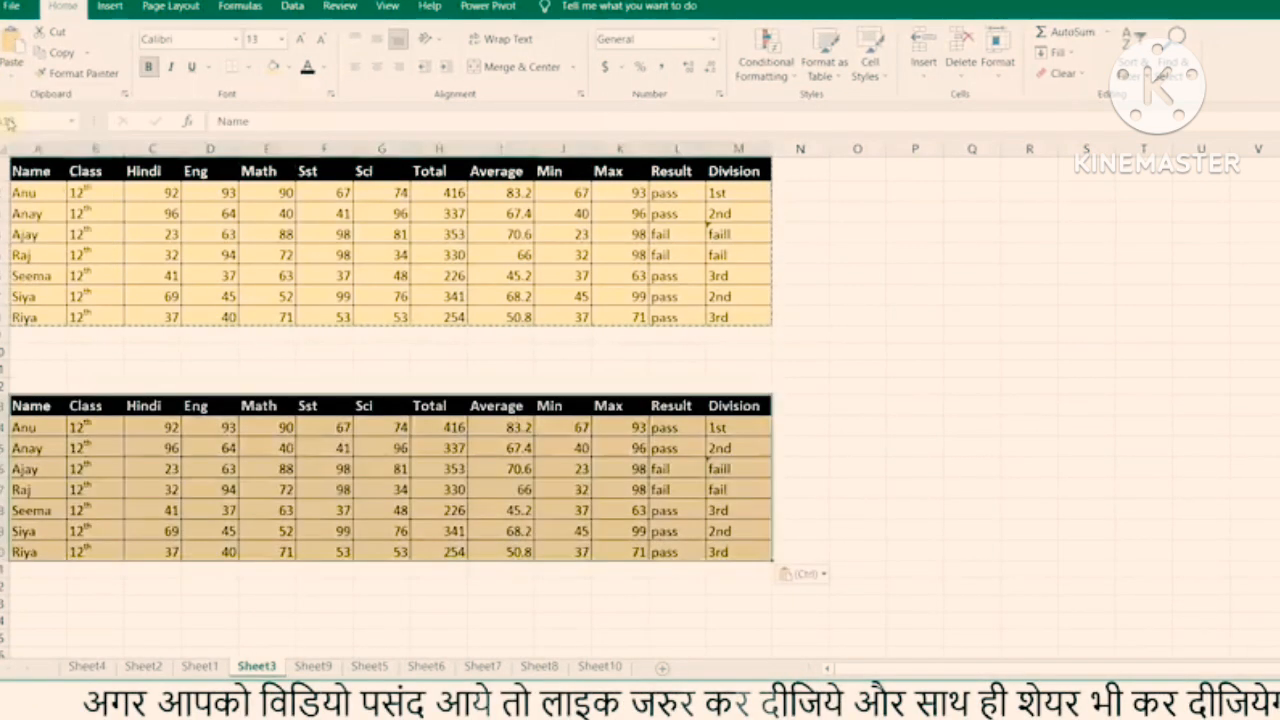
pyautogui.hotkey('ctrl', 'z')
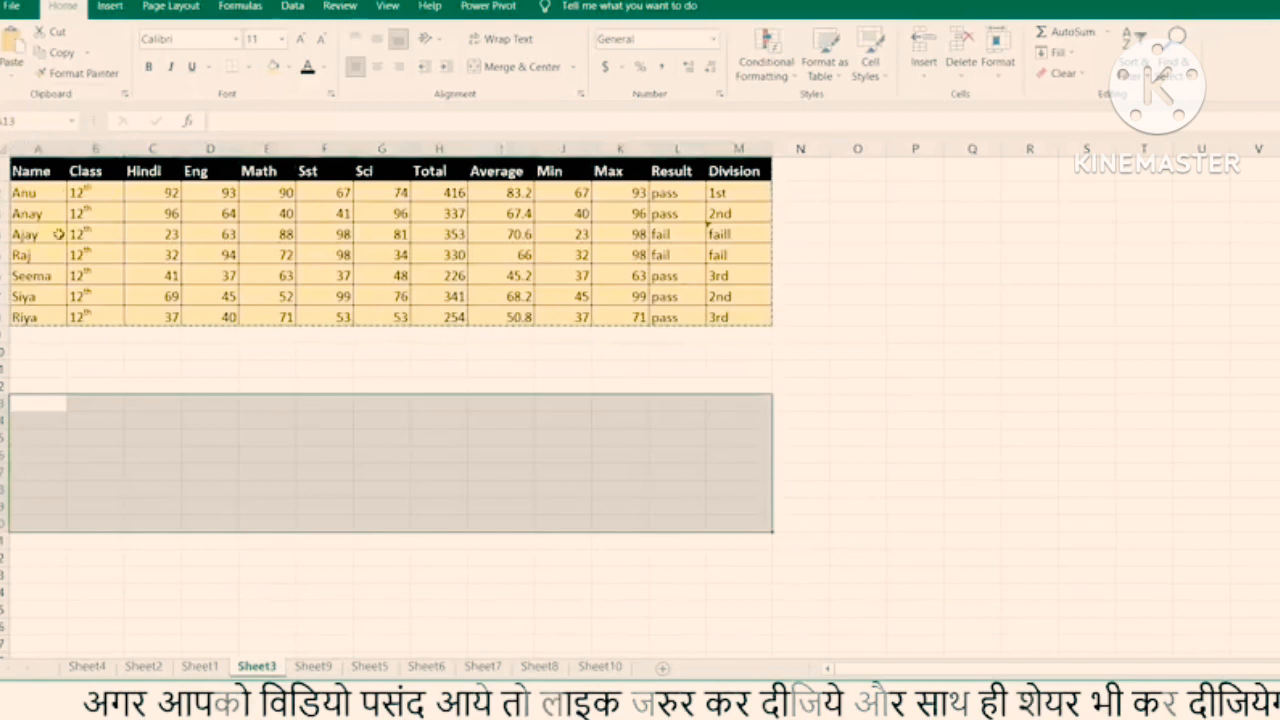
pyautogui.click(40, 398)
pyautogui.click(12, 78)
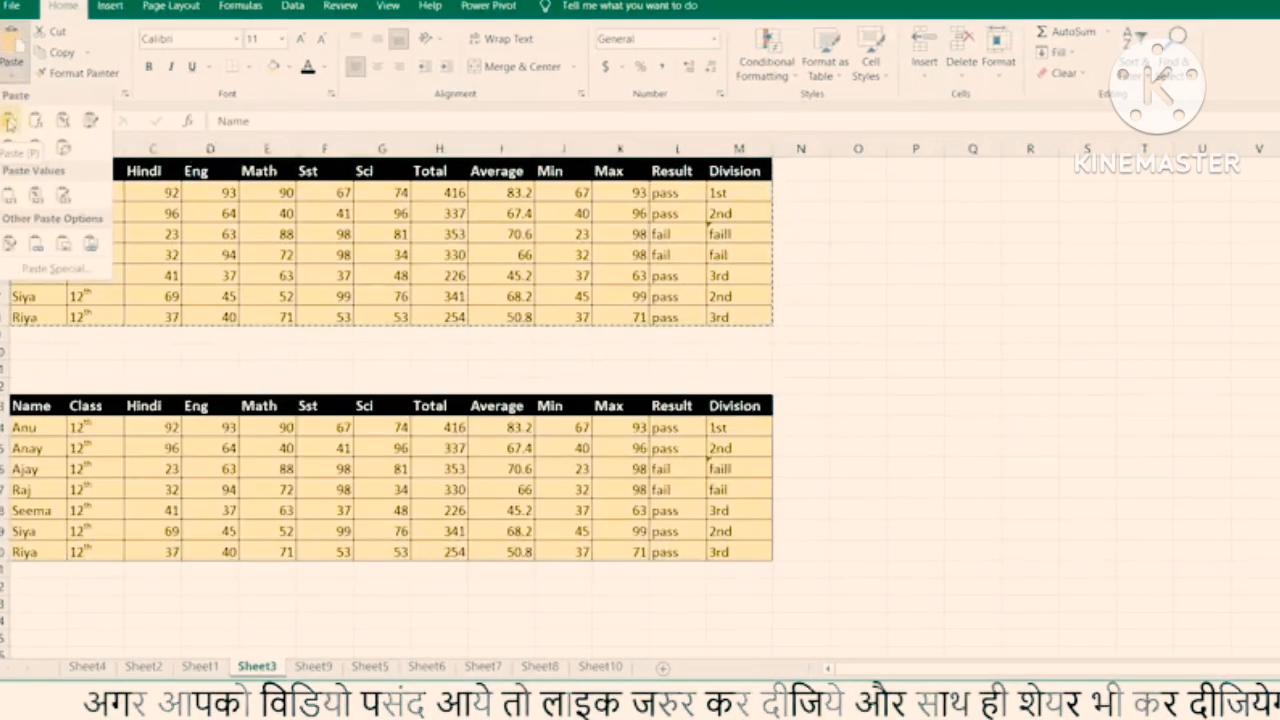
pyautogui.click(40, 401)
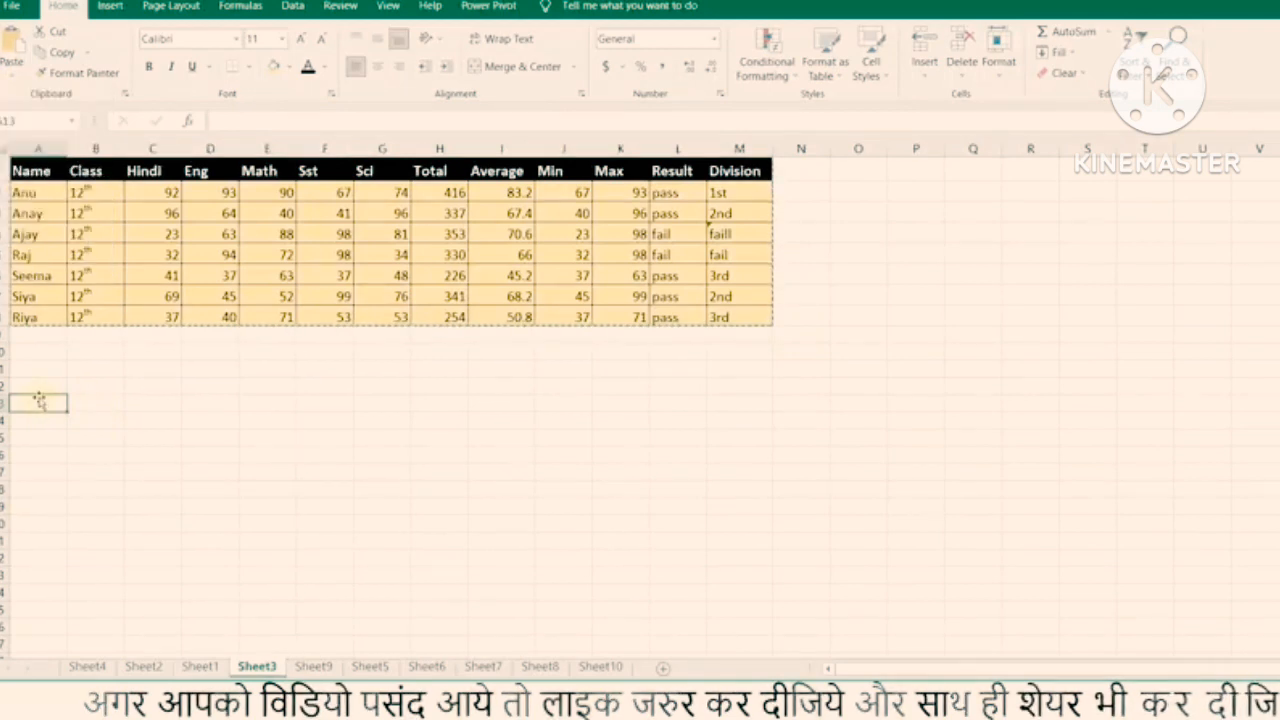
# Copy the marks table A1:M8 again and choose cell A12 as the paste destination
pyautogui.moveTo(30, 170)
pyautogui.mouseDown()
pyautogui.moveTo(631, 320)
pyautogui.moveTo(730, 315)
pyautogui.mouseUp()
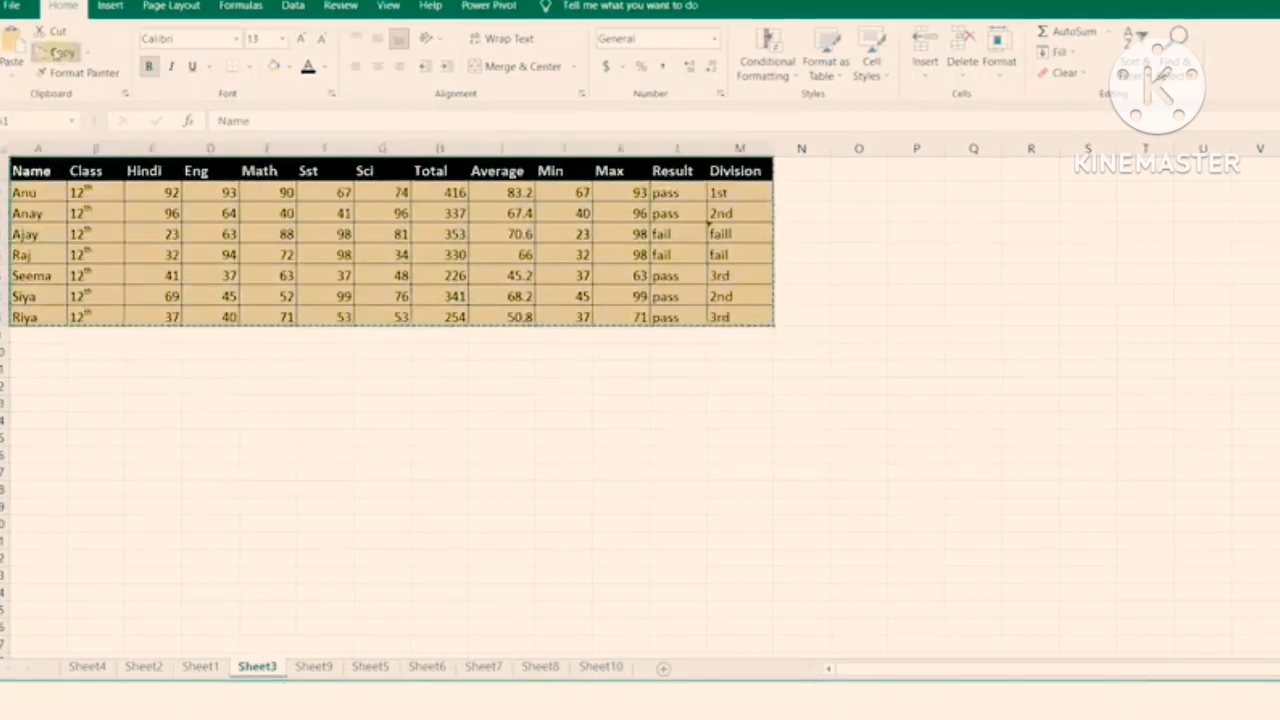
pyautogui.click(37, 388)
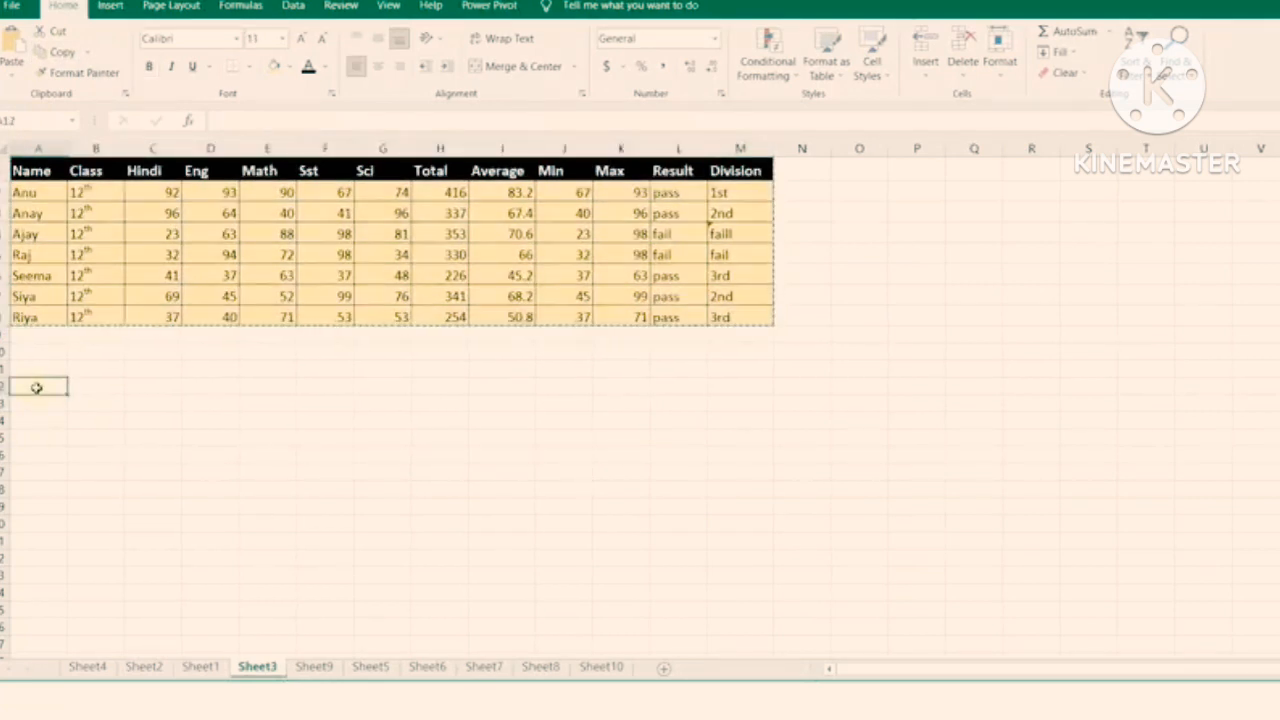
pyautogui.press('alt')
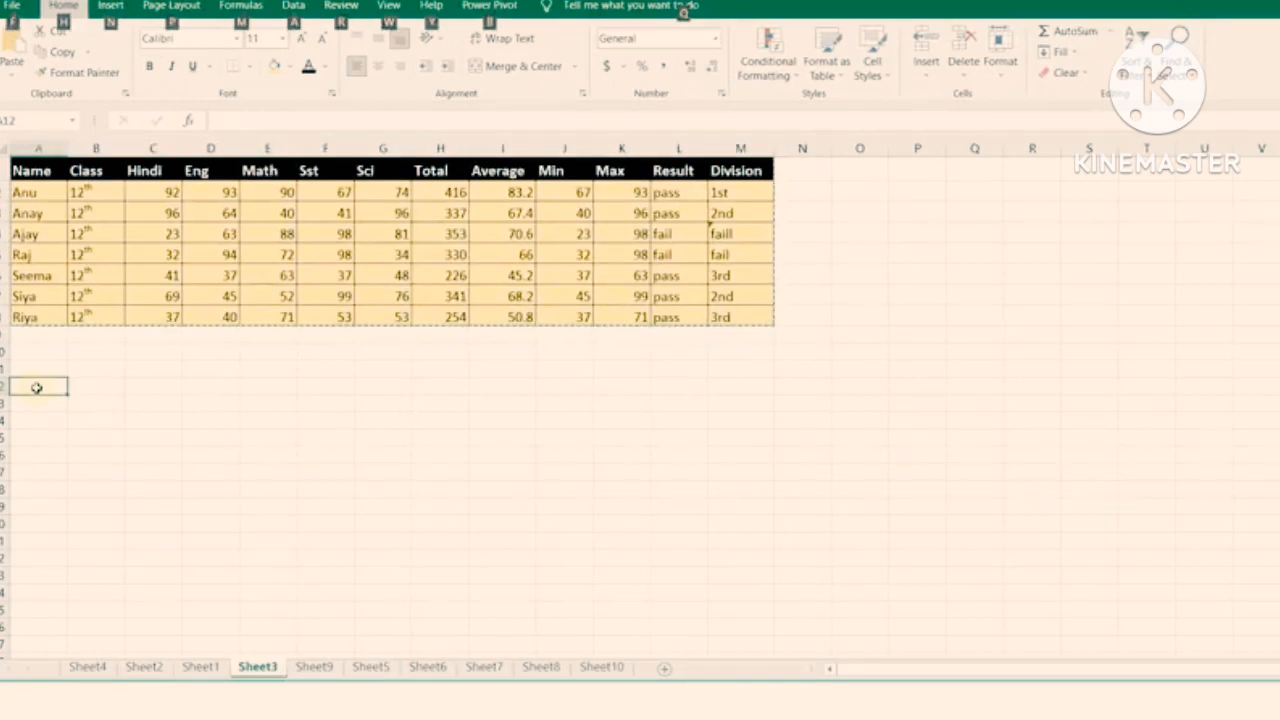
pyautogui.press('h')
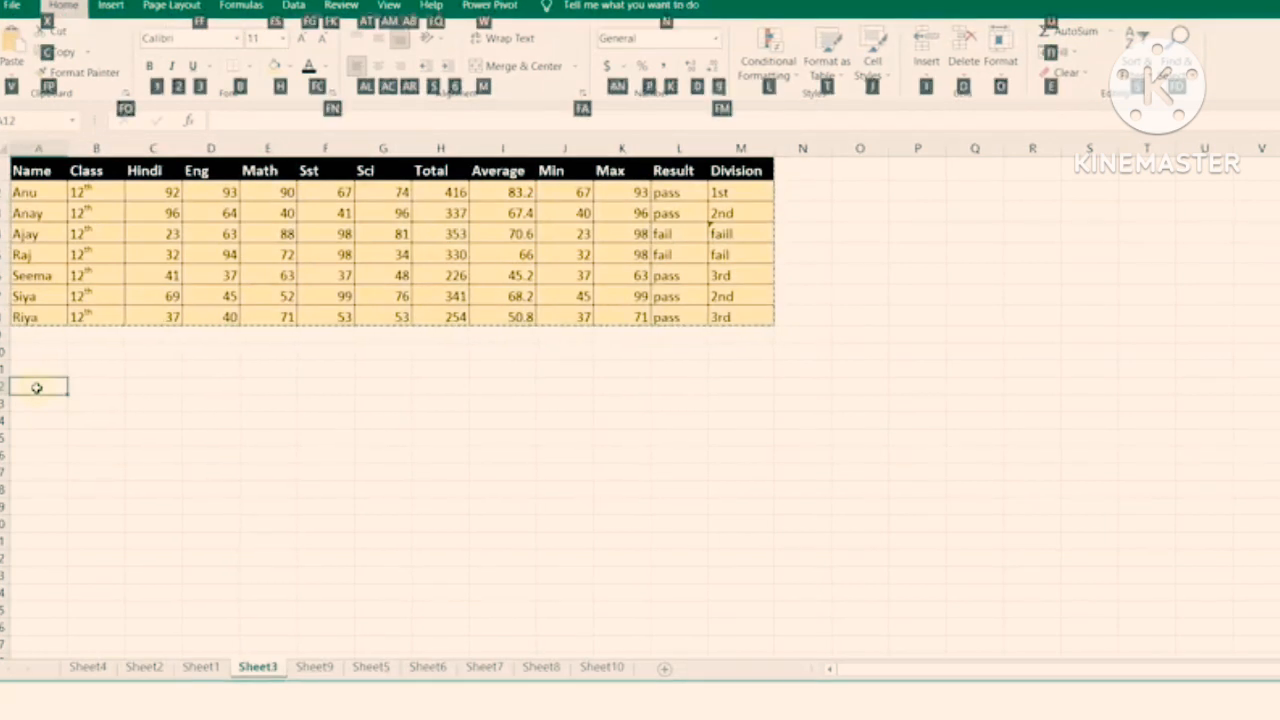
pyautogui.press('v')
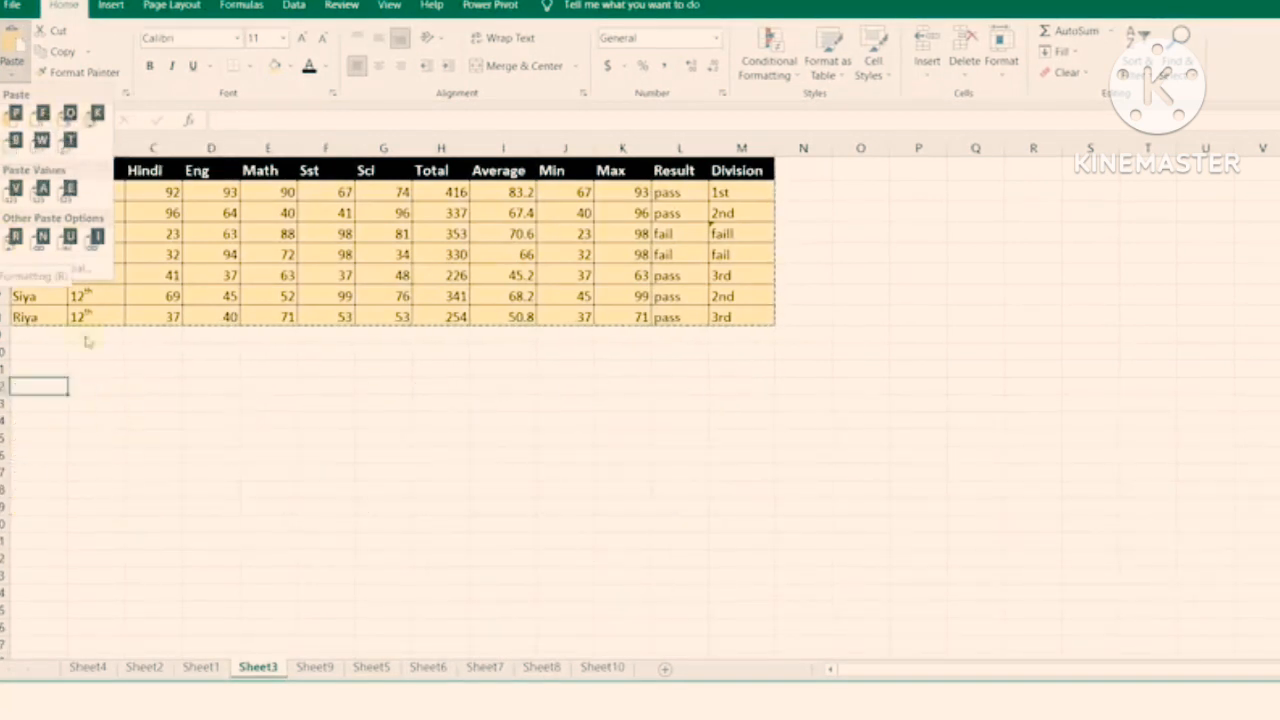
pyautogui.click(44, 387)
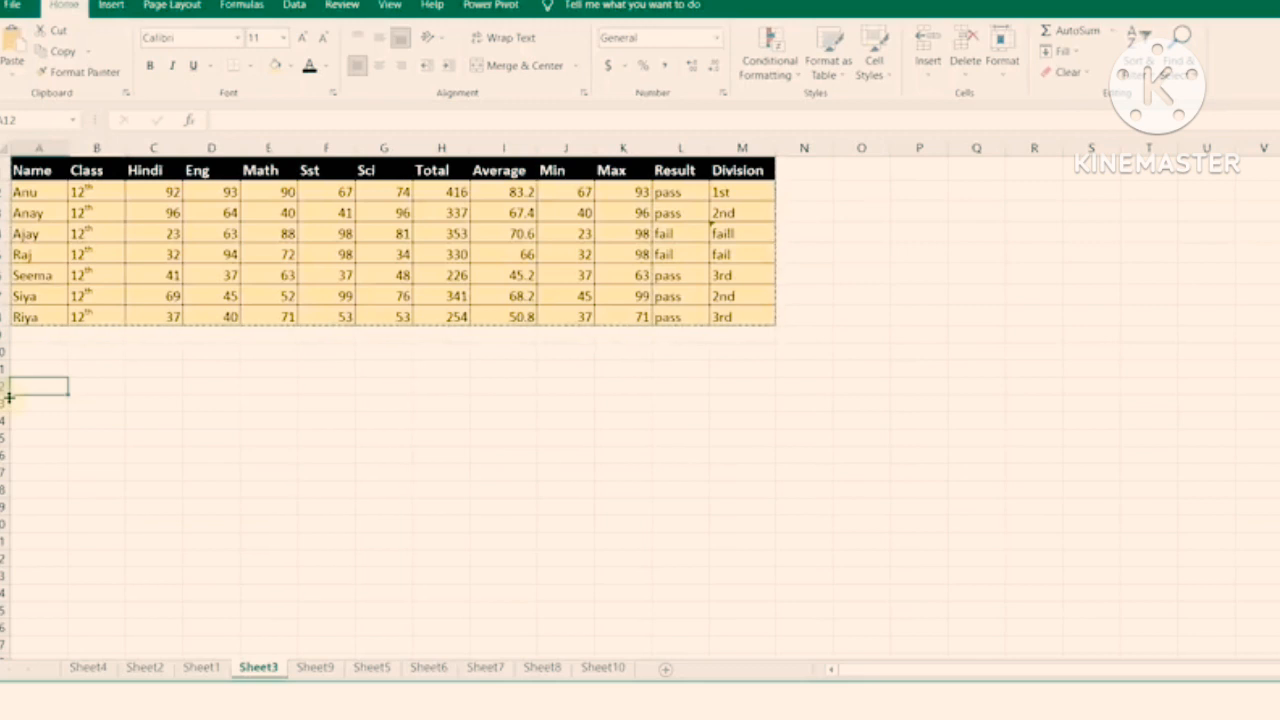
# Paste the copied table at A12 with the standard Paste option, and undo the paste
pyautogui.press('alt')
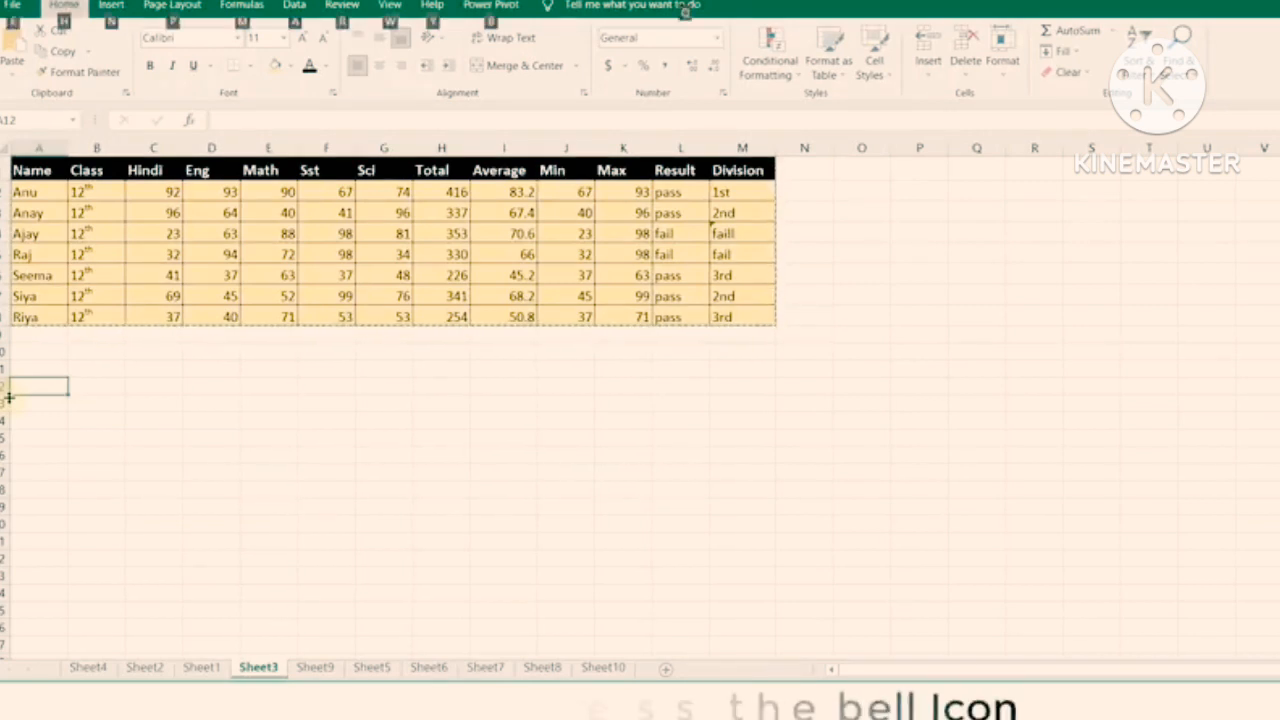
pyautogui.press('h')
pyautogui.press('v')
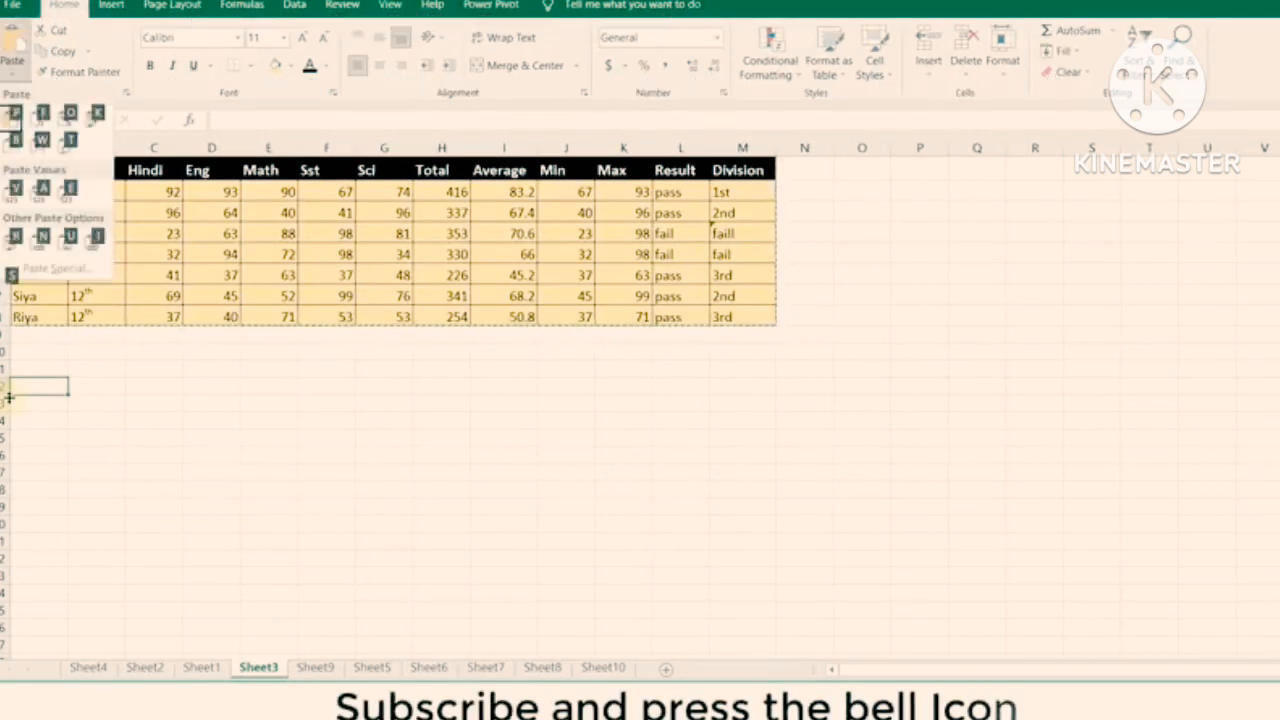
pyautogui.press('p')
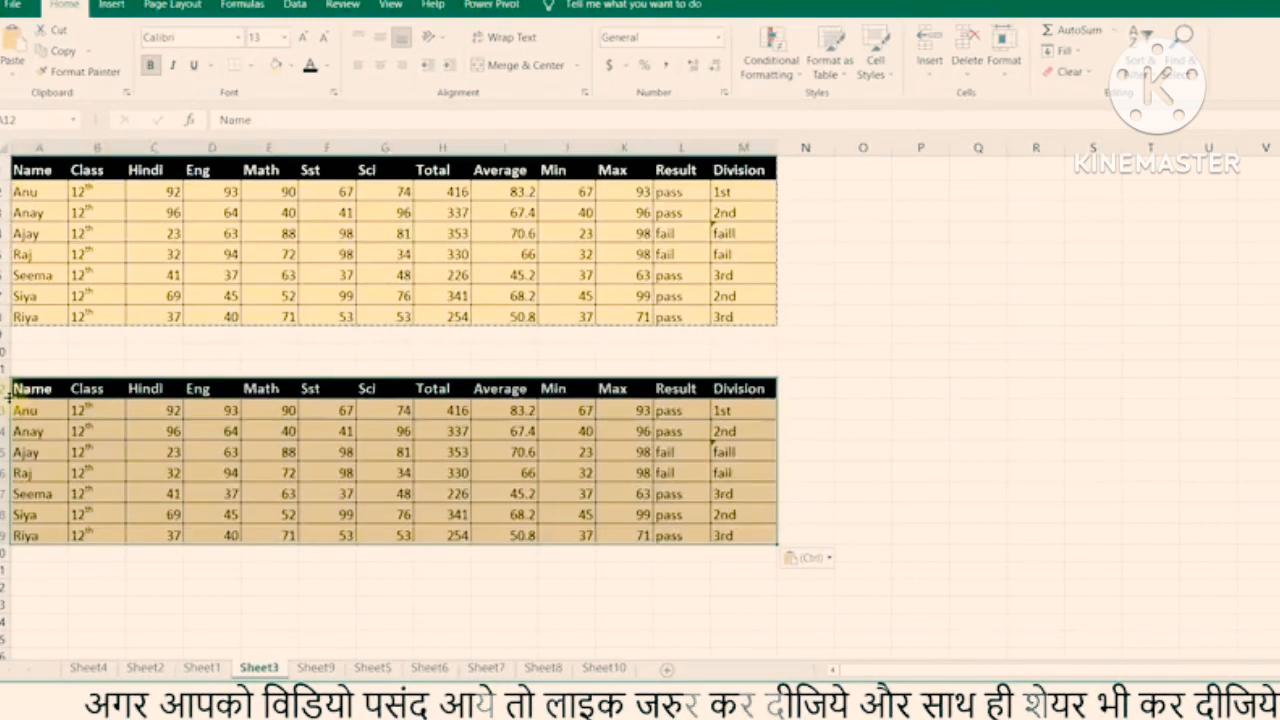
pyautogui.hotkey('ctrl', 'z')
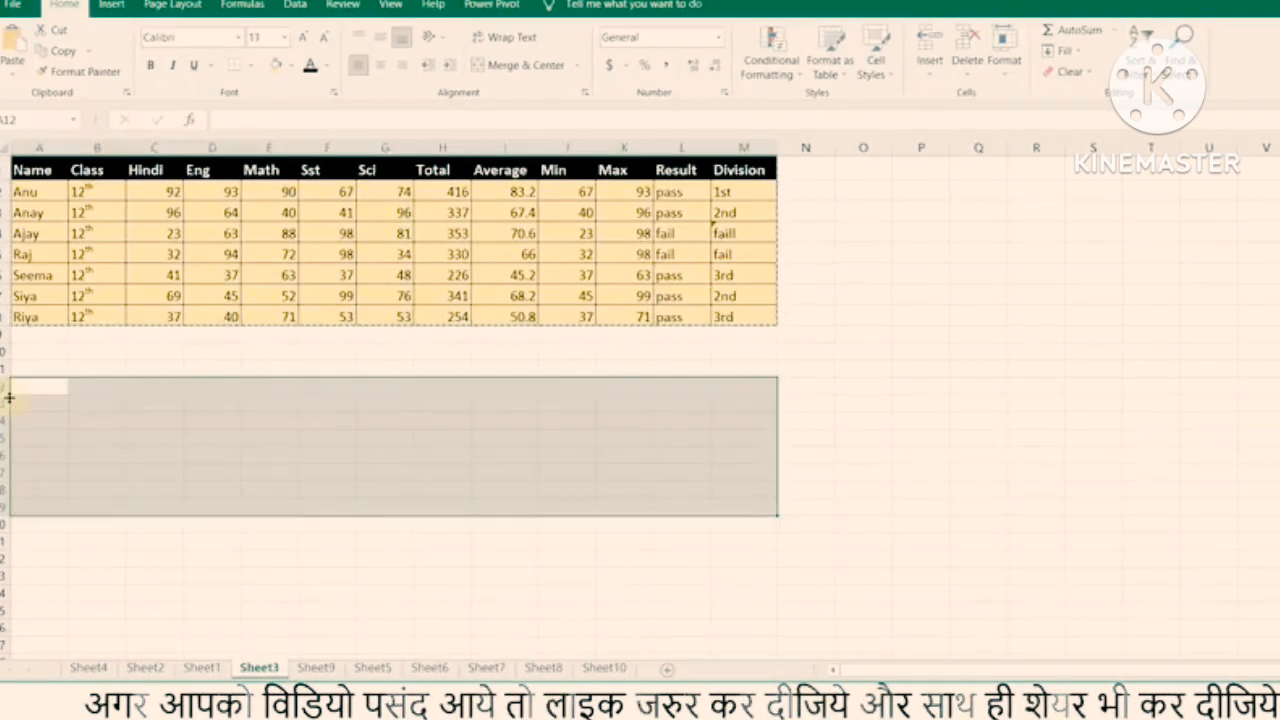
pyautogui.click(22, 389)
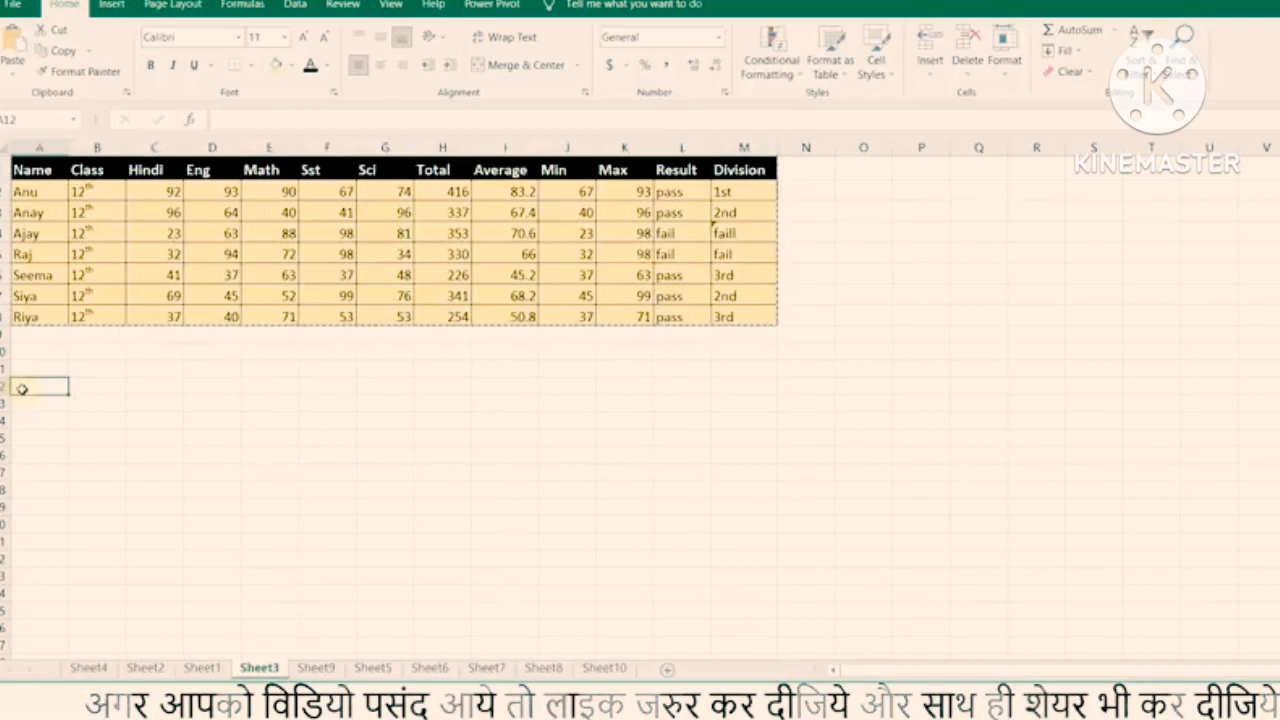
pyautogui.click(12, 62)
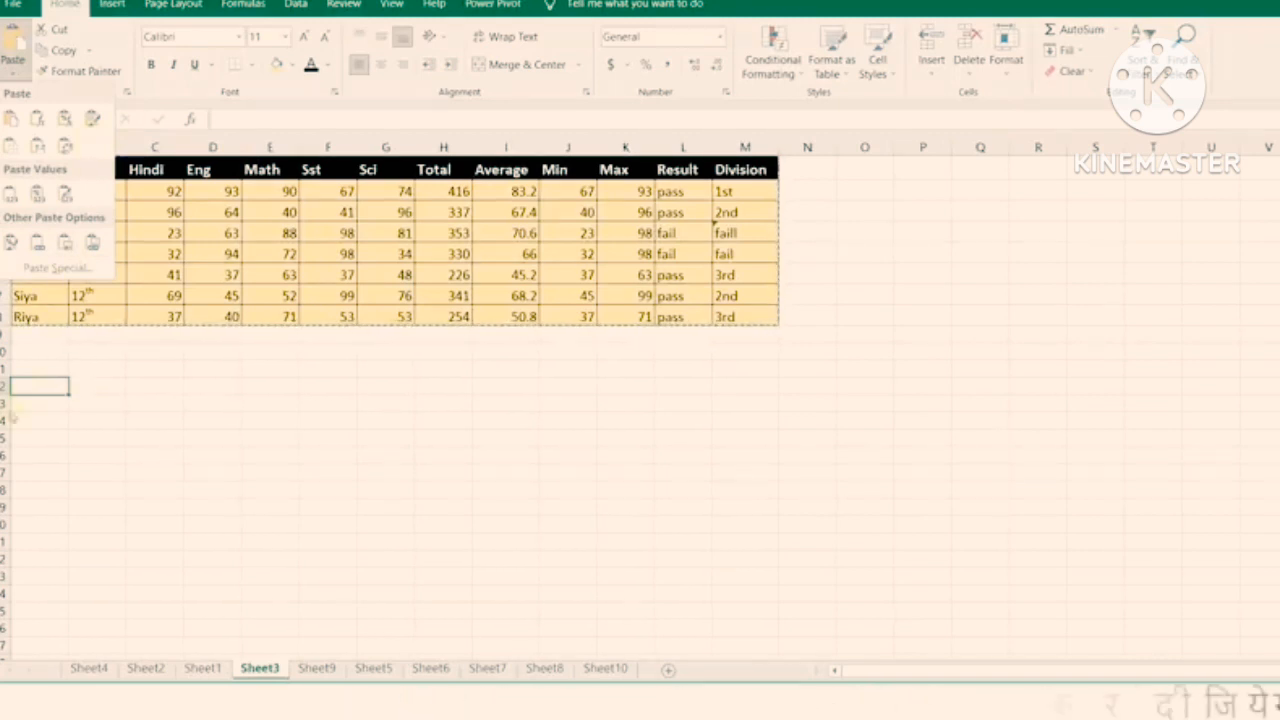
pyautogui.click(33, 389)
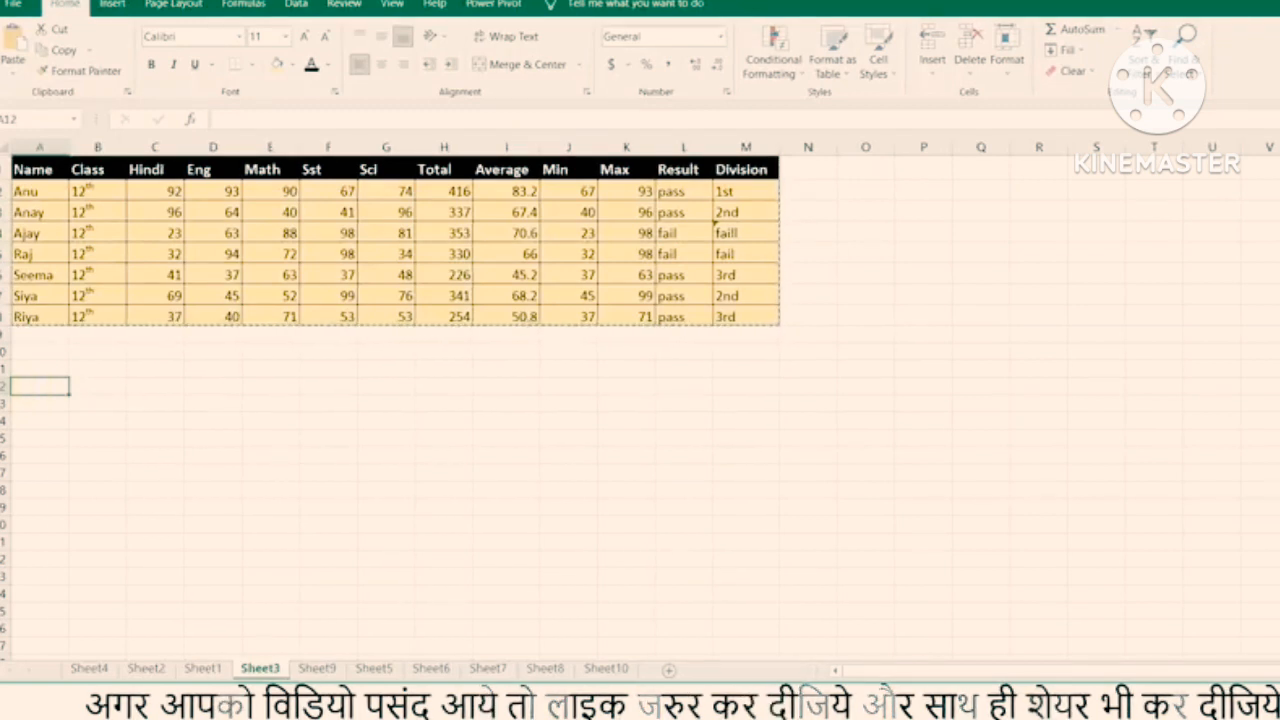
# Copy the marks table A1:M8 and paste a duplicate of it at cell A13
pyautogui.moveTo(30, 169); pyautogui.dragTo(723, 297)
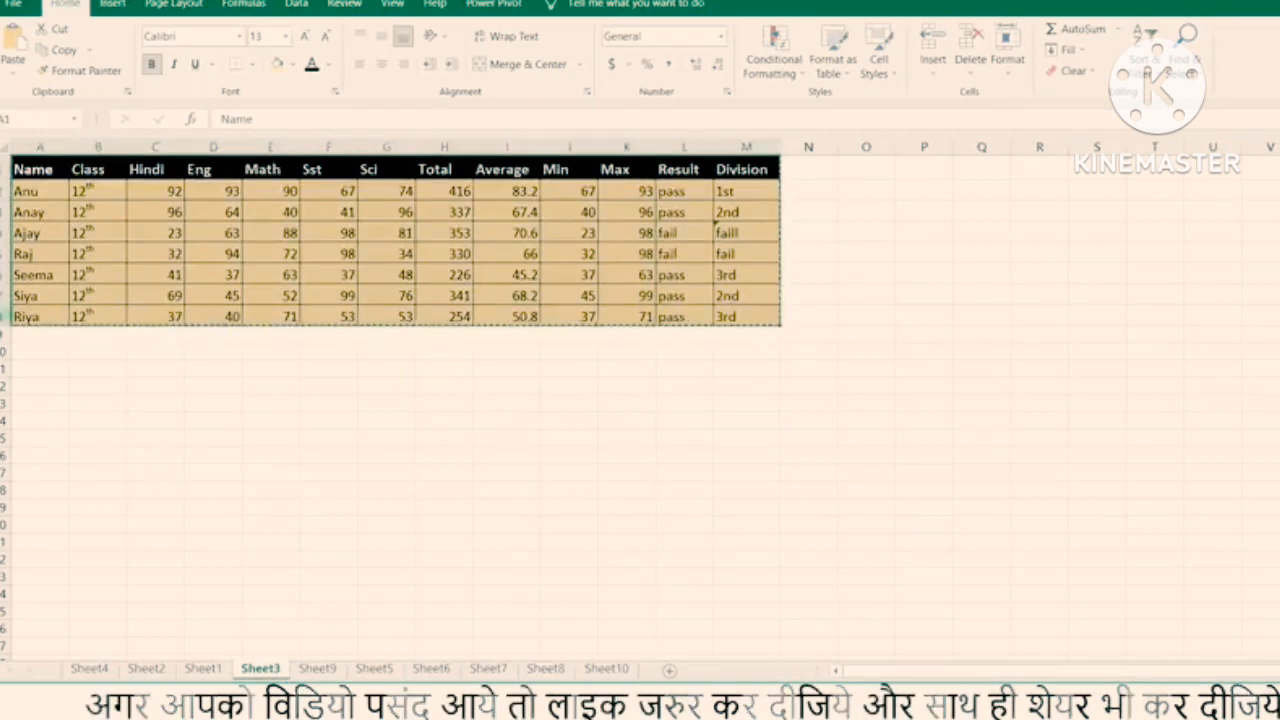
pyautogui.click(50, 401)
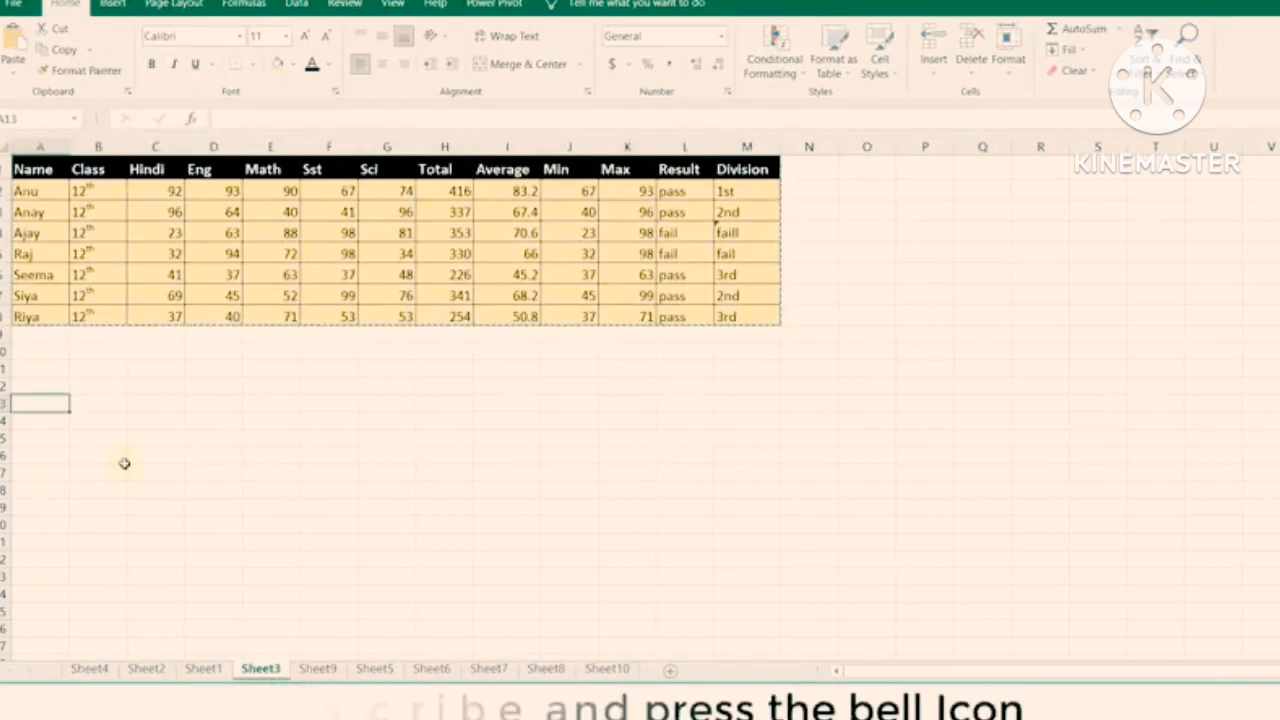
pyautogui.hotkey('ctrl', 'v')
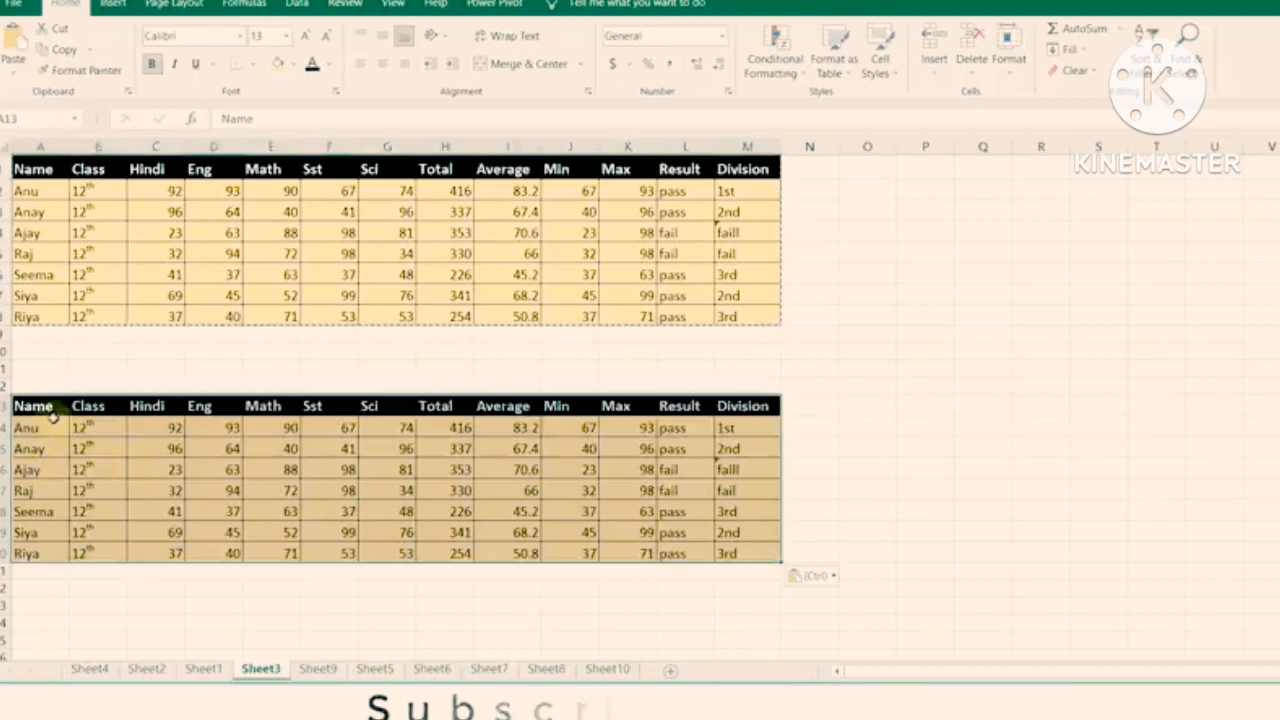
# Remove the pasted duplicate table from A13:M20 and return to cell A13
pyautogui.moveTo(52, 416); pyautogui.dragTo(731, 551)
pyautogui.press('Delete')
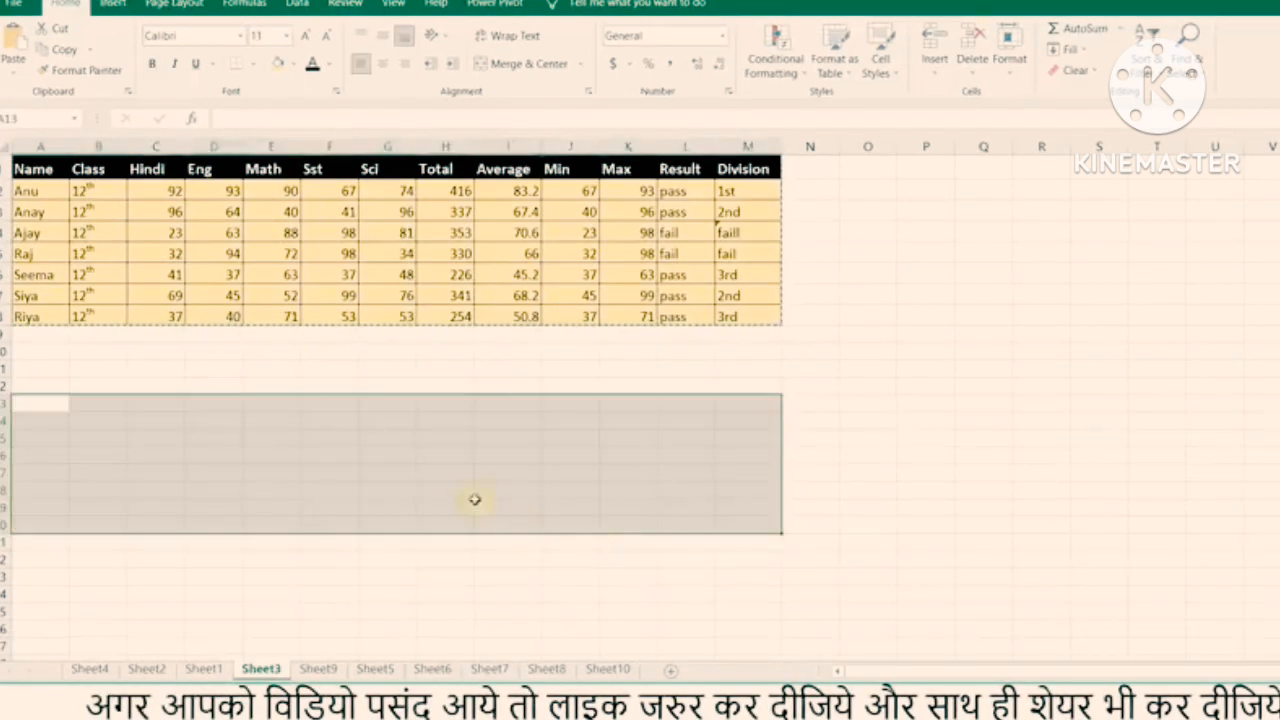
pyautogui.click(60, 406)
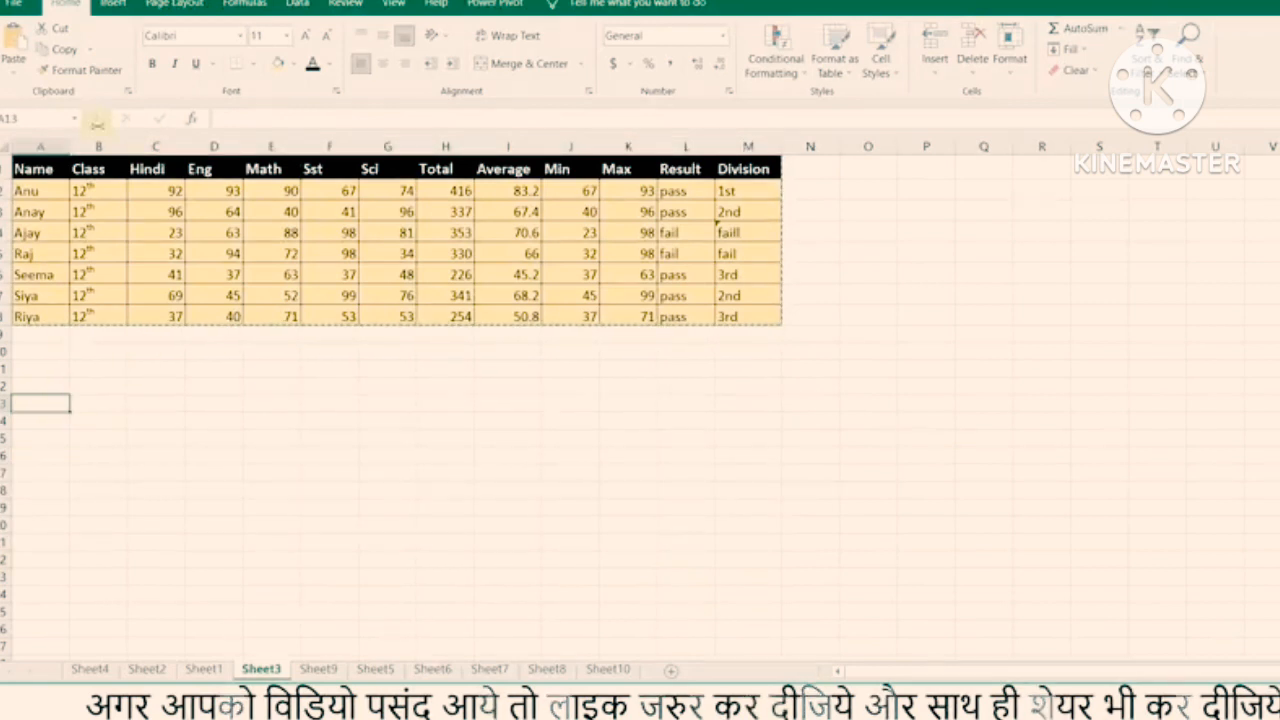
# Look through the available paste options for the copied table and leave them without pasting
pyautogui.click(14, 68)
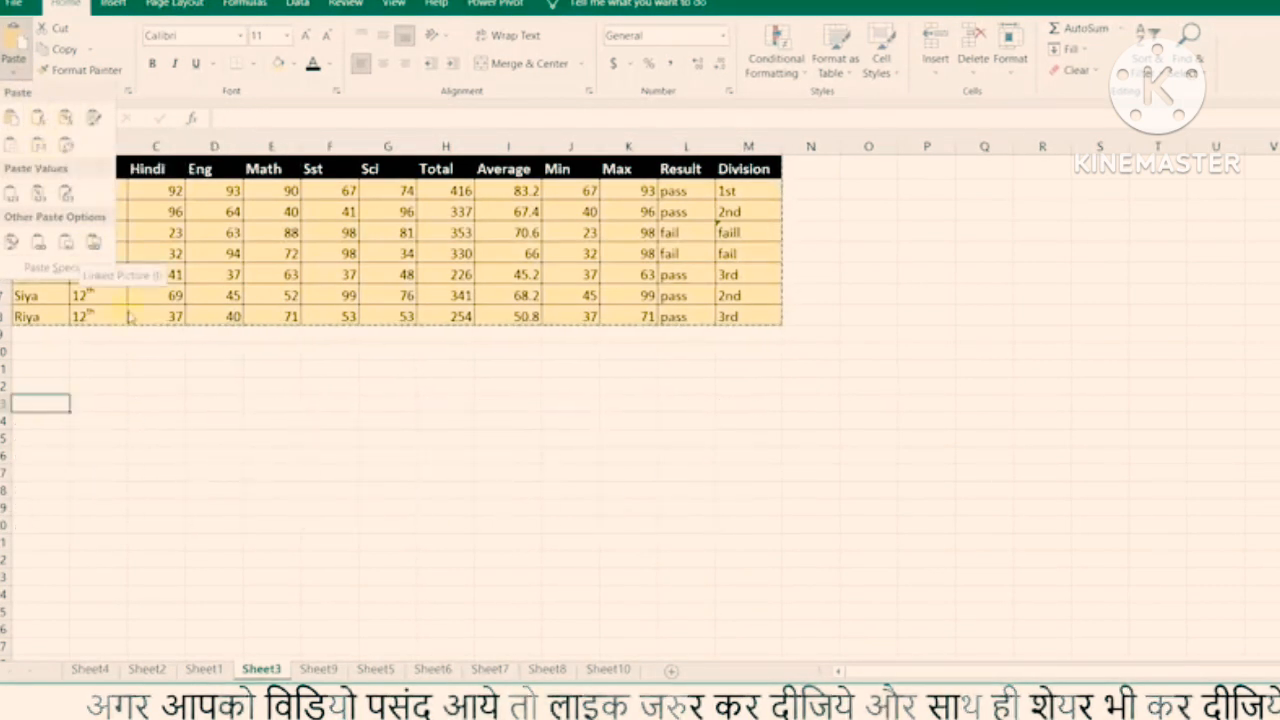
pyautogui.click(258, 384)
pyautogui.doubleClick(156, 351)
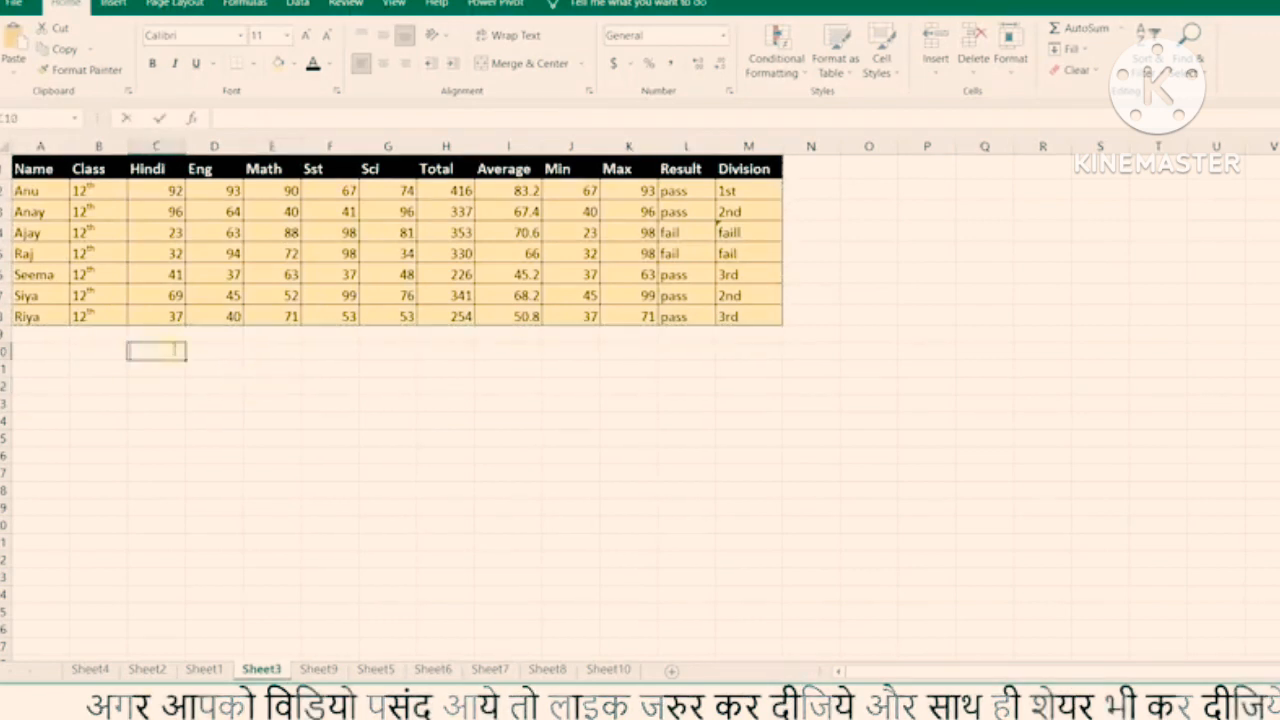
pyautogui.press('Escape')
# Examine the marks table's columns, from Name, Class and the subject marks to the calculated columns Total through Division
pyautogui.click(45, 168)
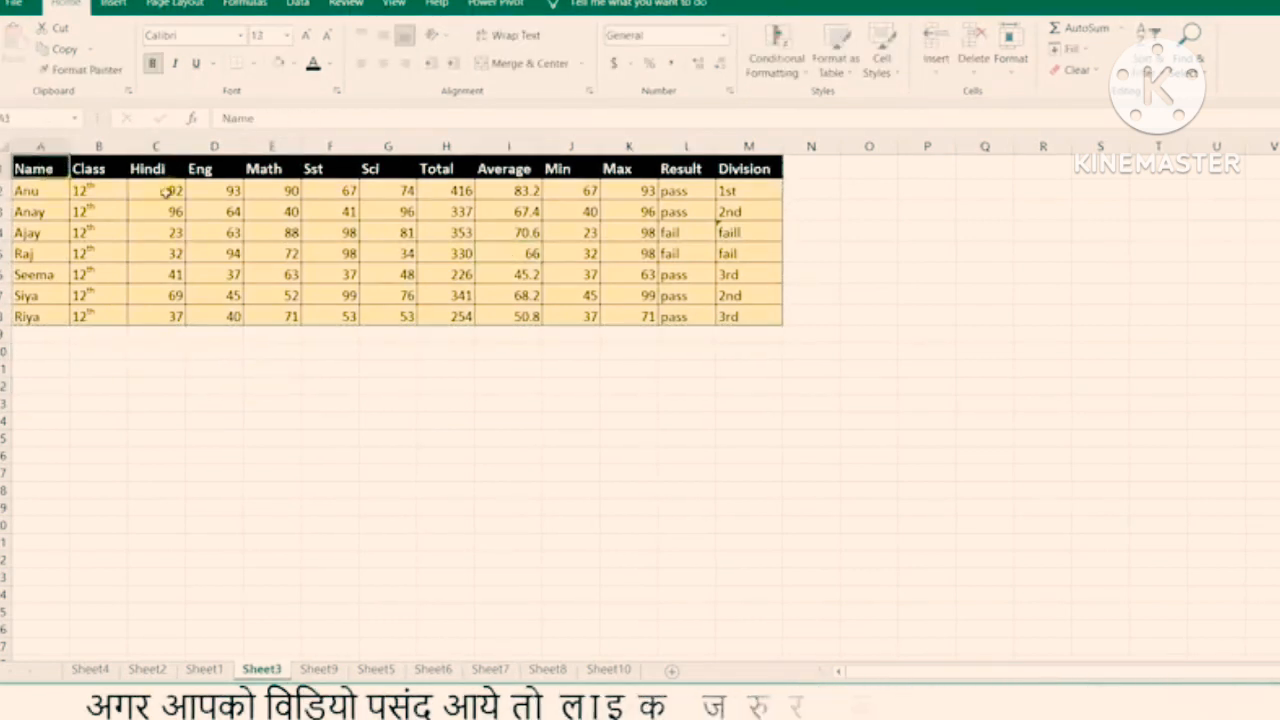
pyautogui.moveTo(96, 169); pyautogui.dragTo(110, 295)
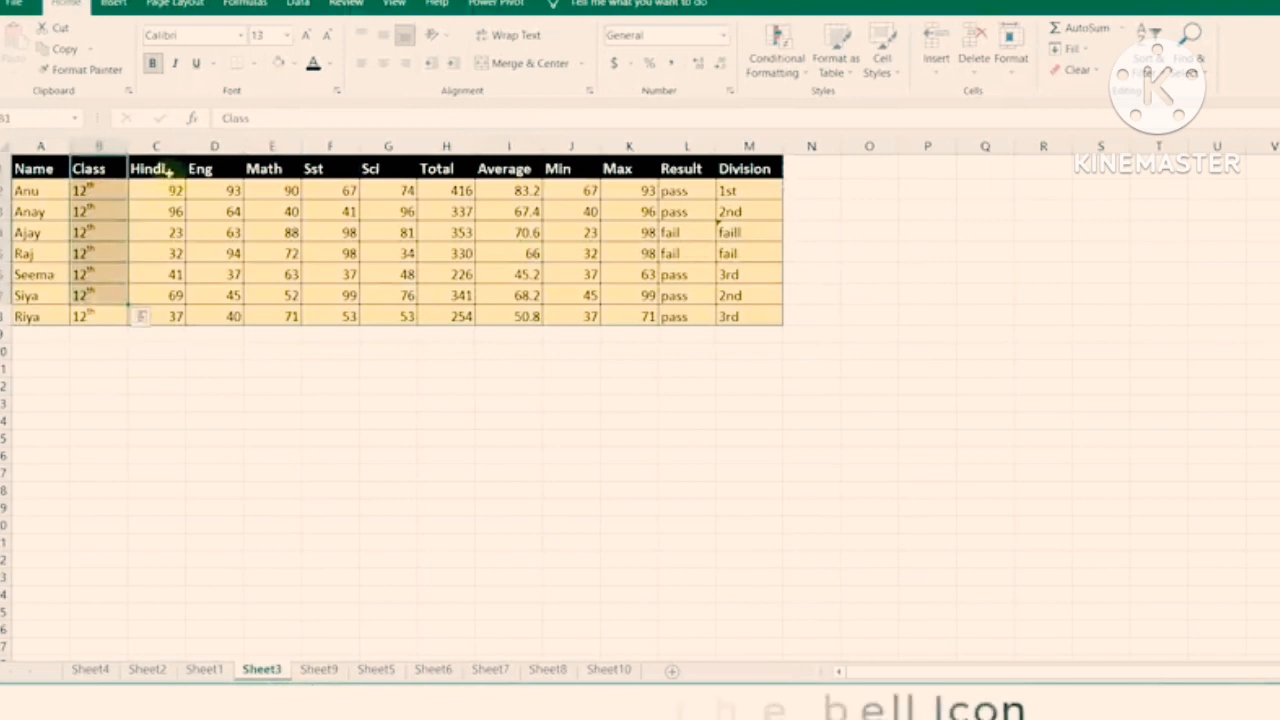
pyautogui.moveTo(166, 170); pyautogui.dragTo(232, 275)
pyautogui.moveTo(362, 172); pyautogui.dragTo(412, 350)
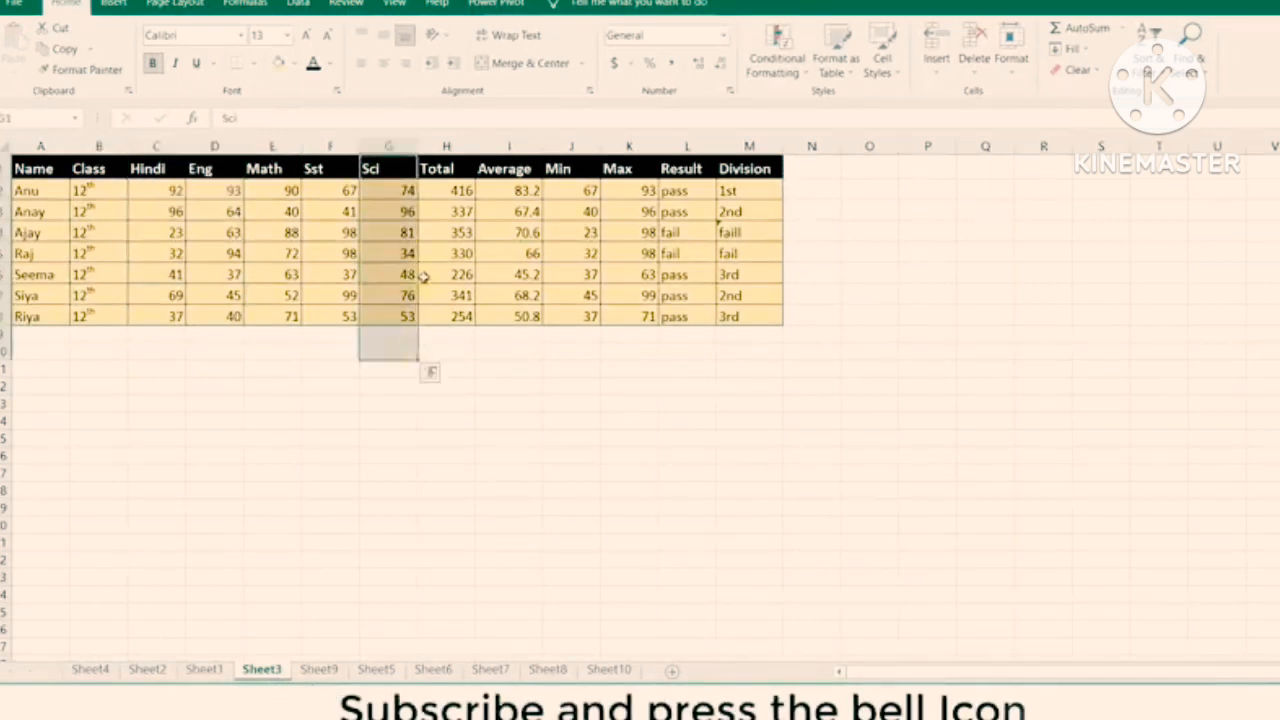
pyautogui.moveTo(440, 170); pyautogui.dragTo(733, 316)
# Inspect the formulas behind Total, Average, Result and Division in the first student's row, leaving them unmodified
pyautogui.click(451, 190)
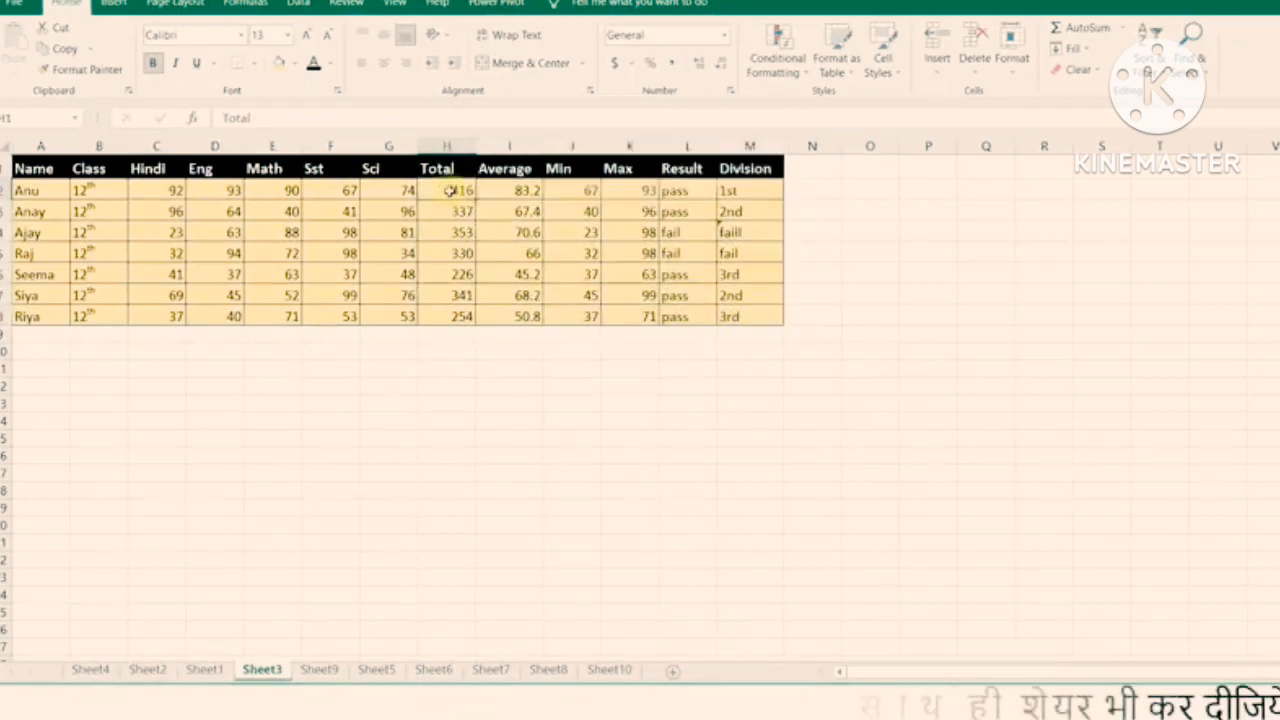
pyautogui.doubleClick(462, 191)
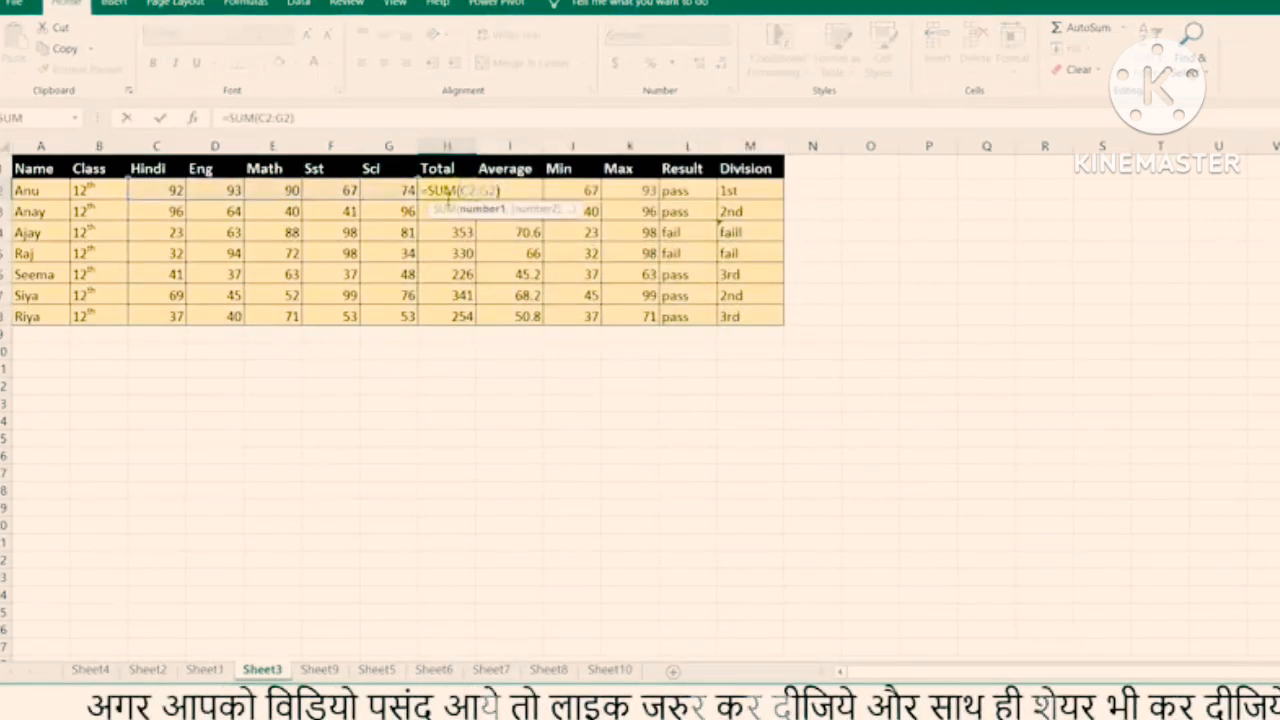
pyautogui.press('Return')
pyautogui.click(508, 190)
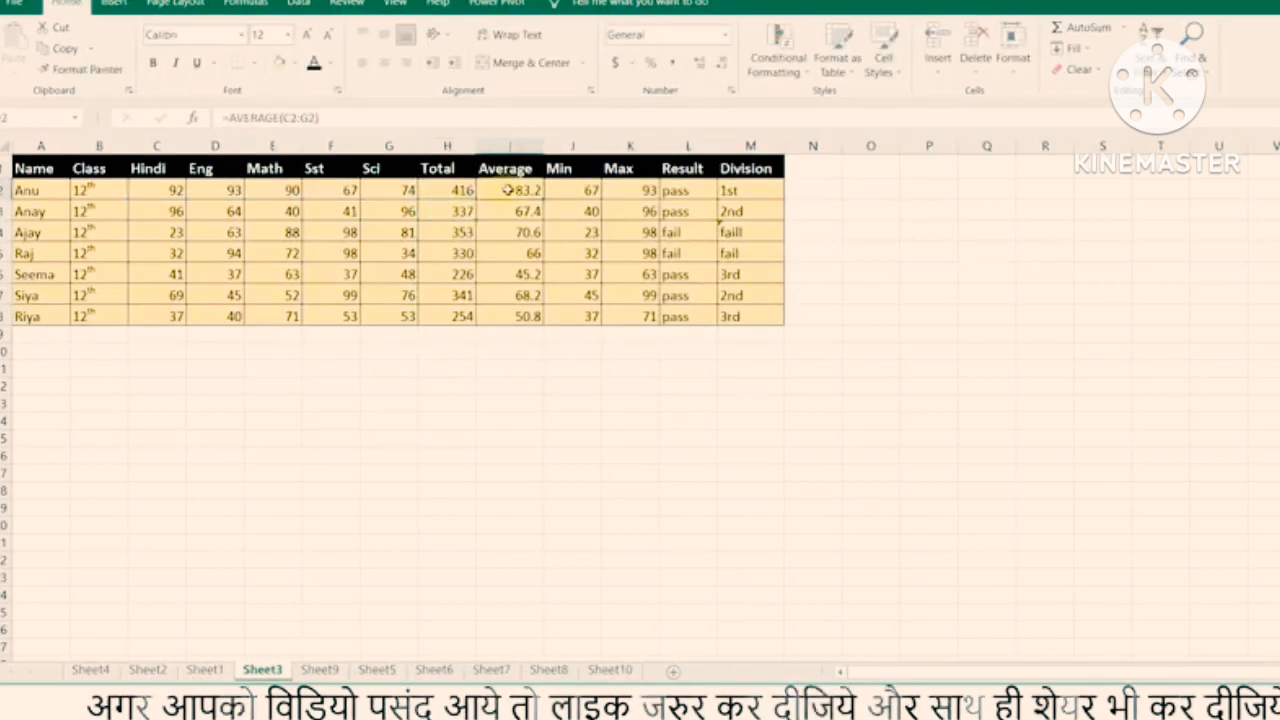
pyautogui.doubleClick(508, 190)
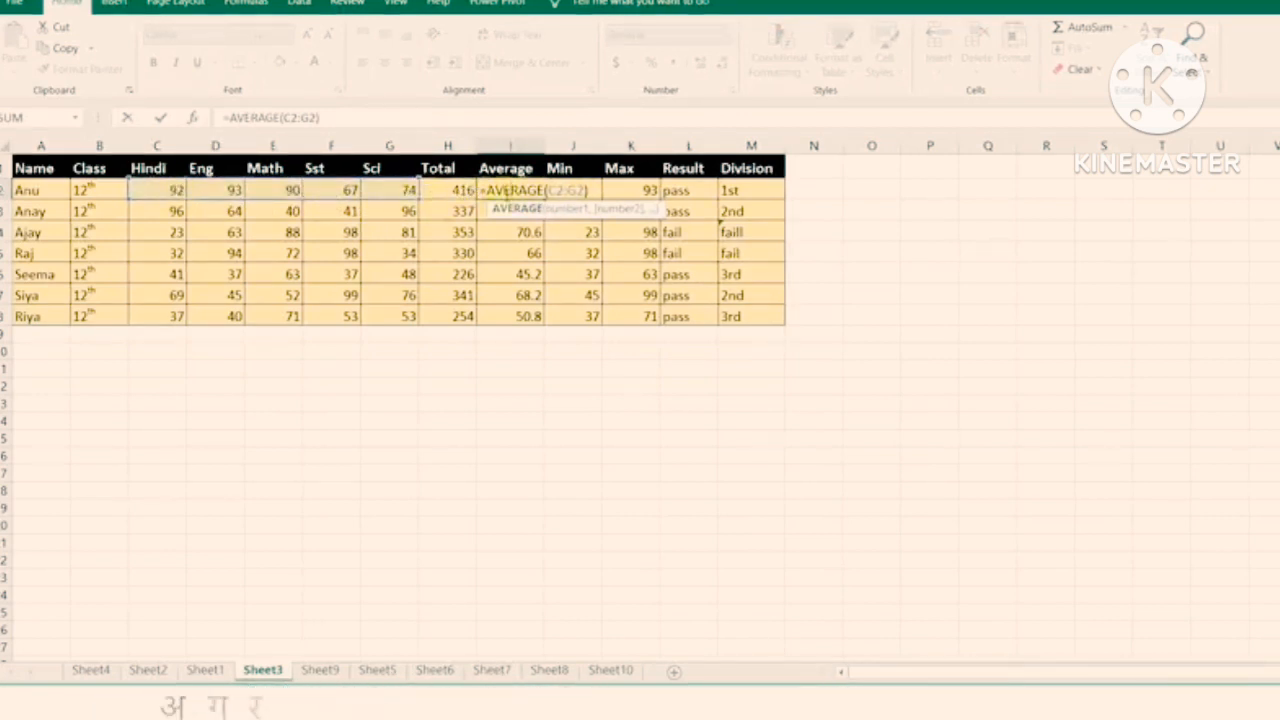
pyautogui.press('Return')
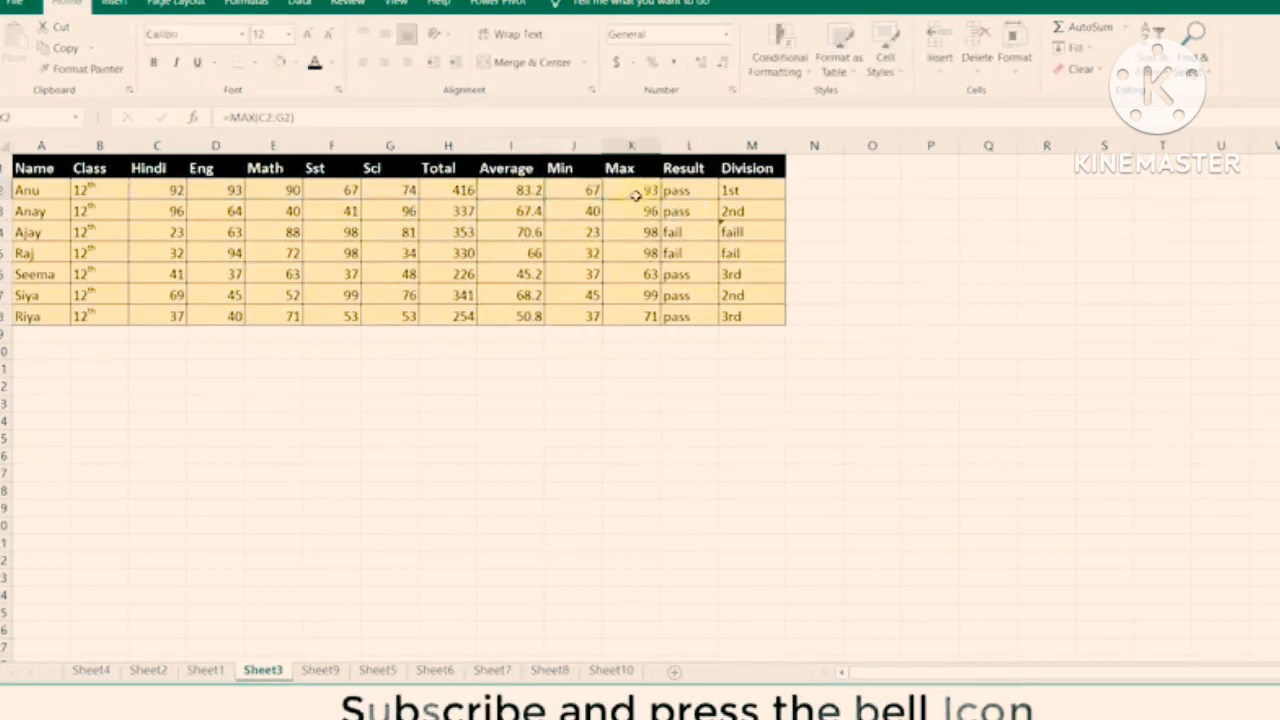
pyautogui.doubleClick(686, 190)
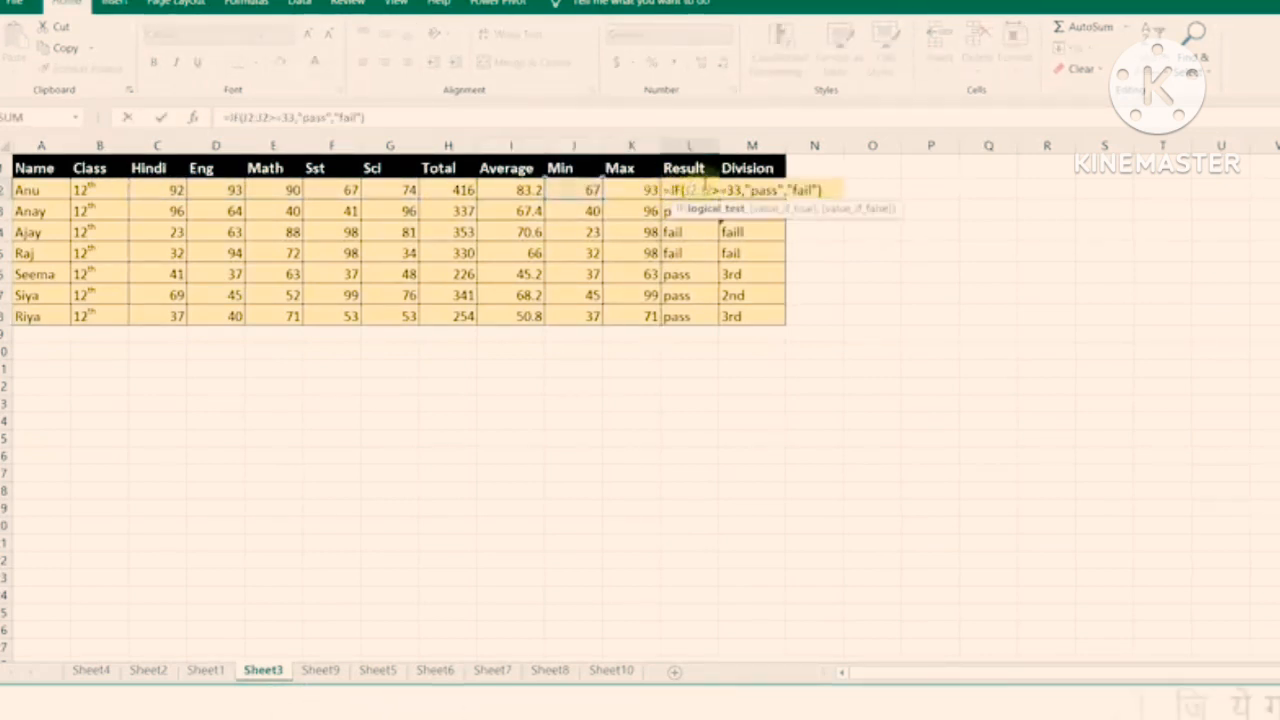
pyautogui.press('Escape')
pyautogui.doubleClick(737, 189)
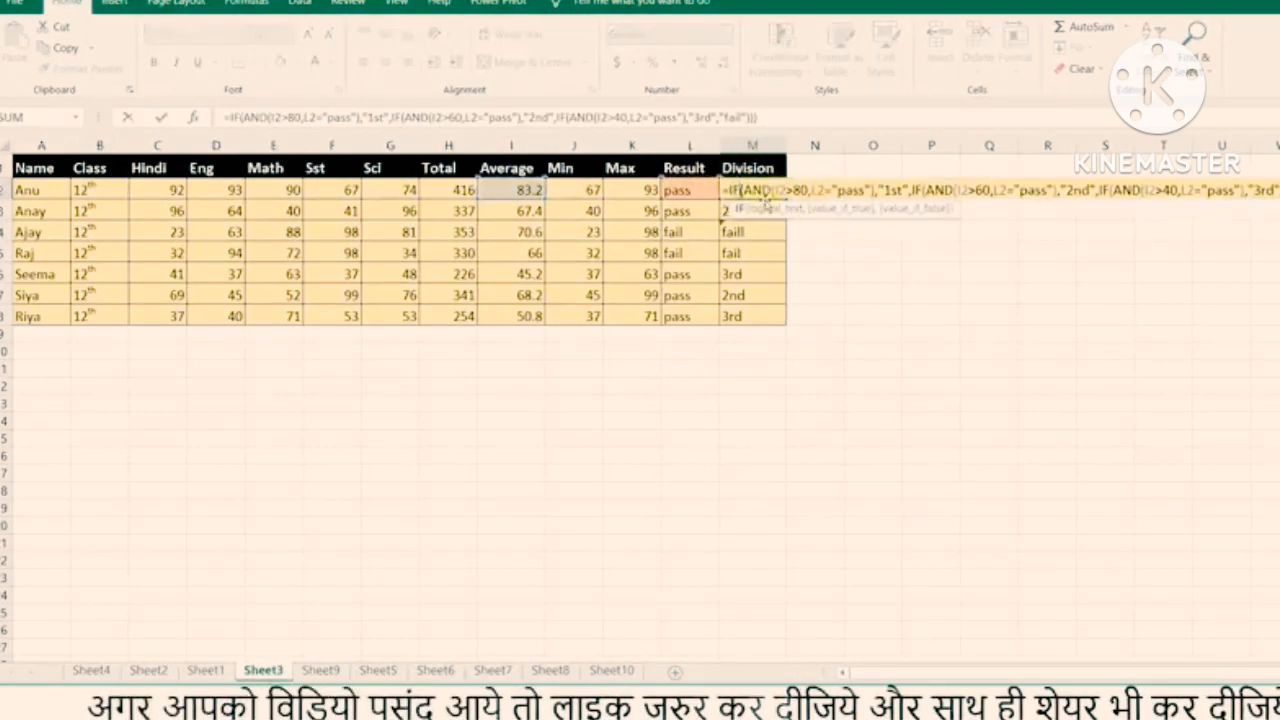
pyautogui.press('Escape')
# Examine the calculated cells in columns H to M of the marks table and compare them with the subject marks
pyautogui.click(405, 211)
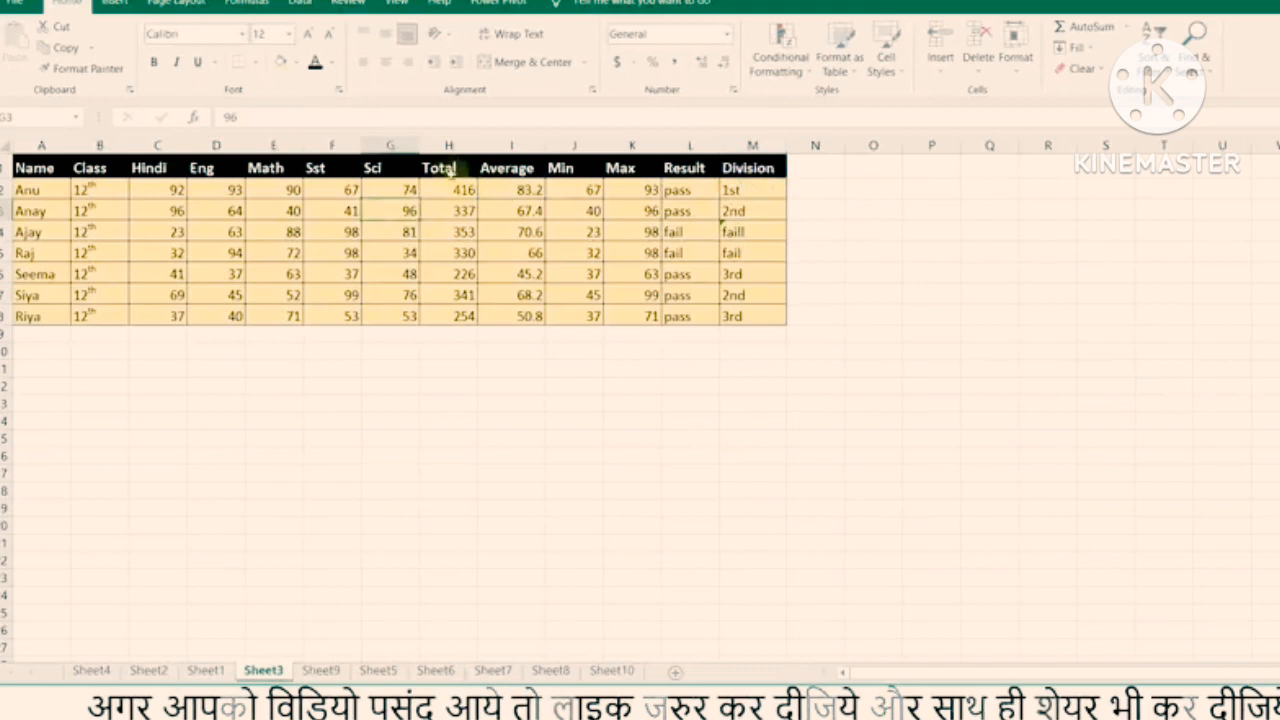
pyautogui.moveTo(450, 170); pyautogui.dragTo(740, 312)
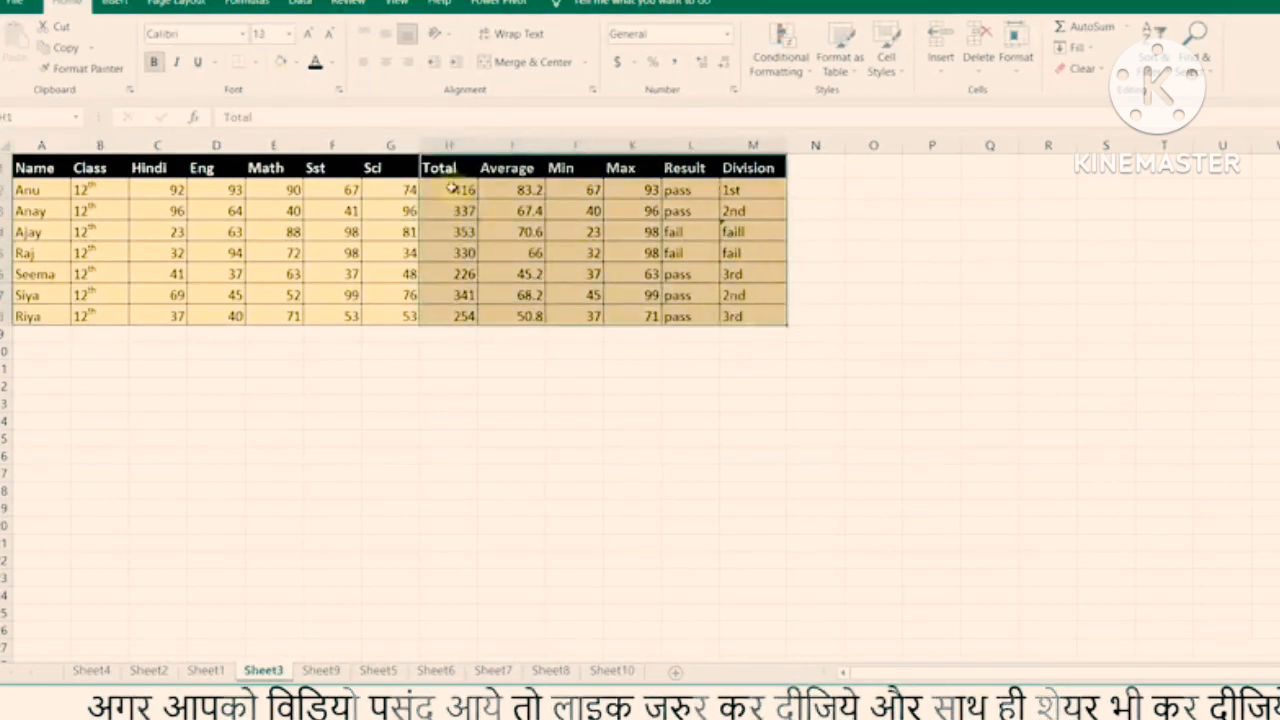
pyautogui.moveTo(452, 187); pyautogui.dragTo(760, 316)
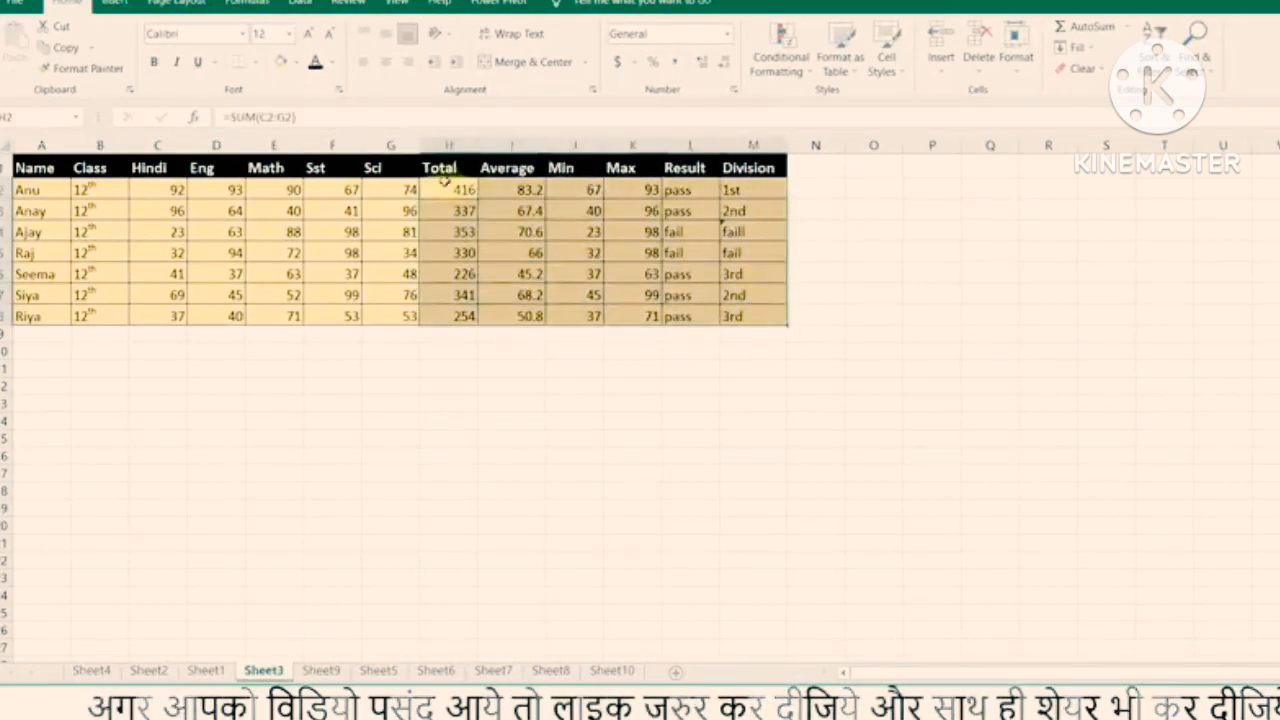
pyautogui.moveTo(444, 180); pyautogui.dragTo(764, 320)
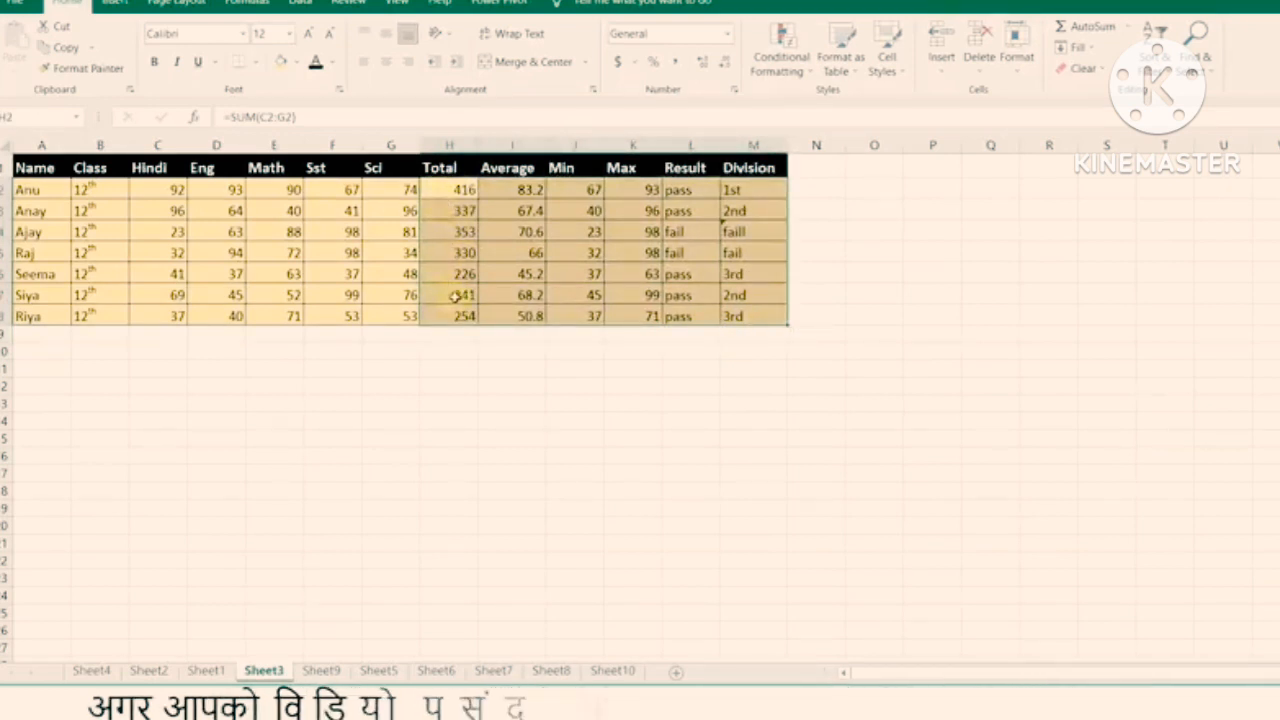
pyautogui.moveTo(460, 195); pyautogui.dragTo(722, 314)
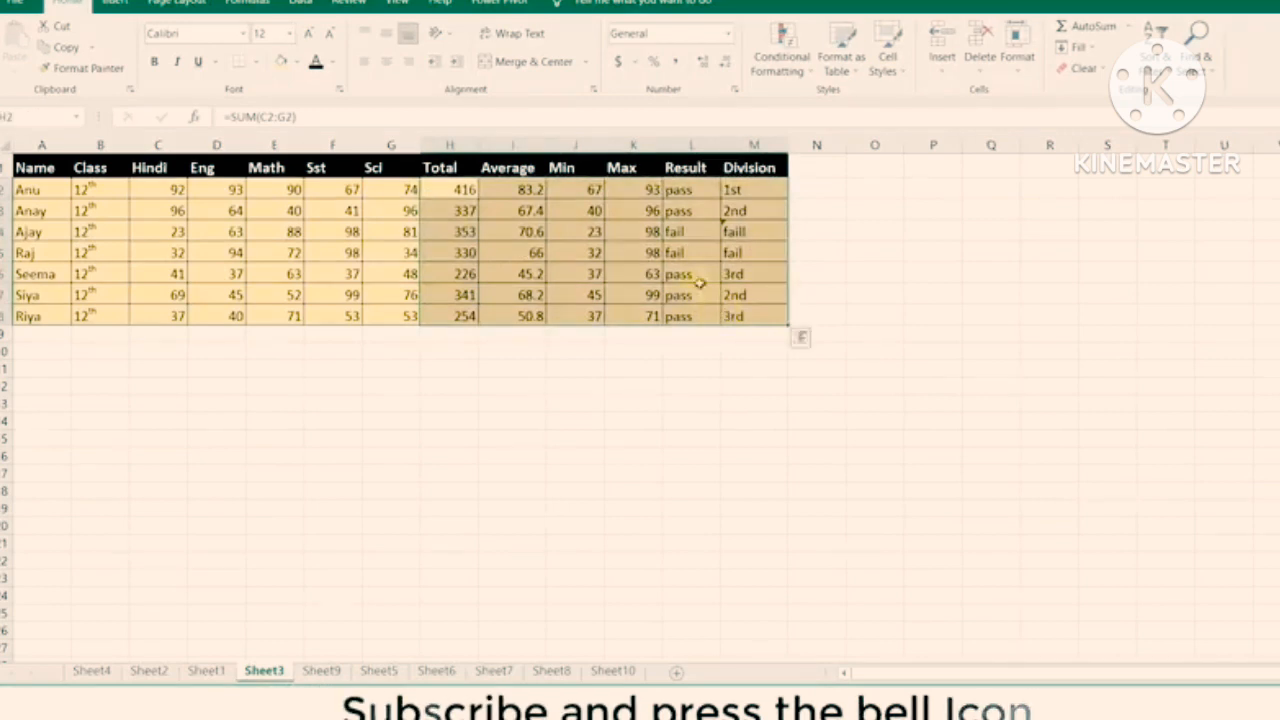
pyautogui.click(457, 190)
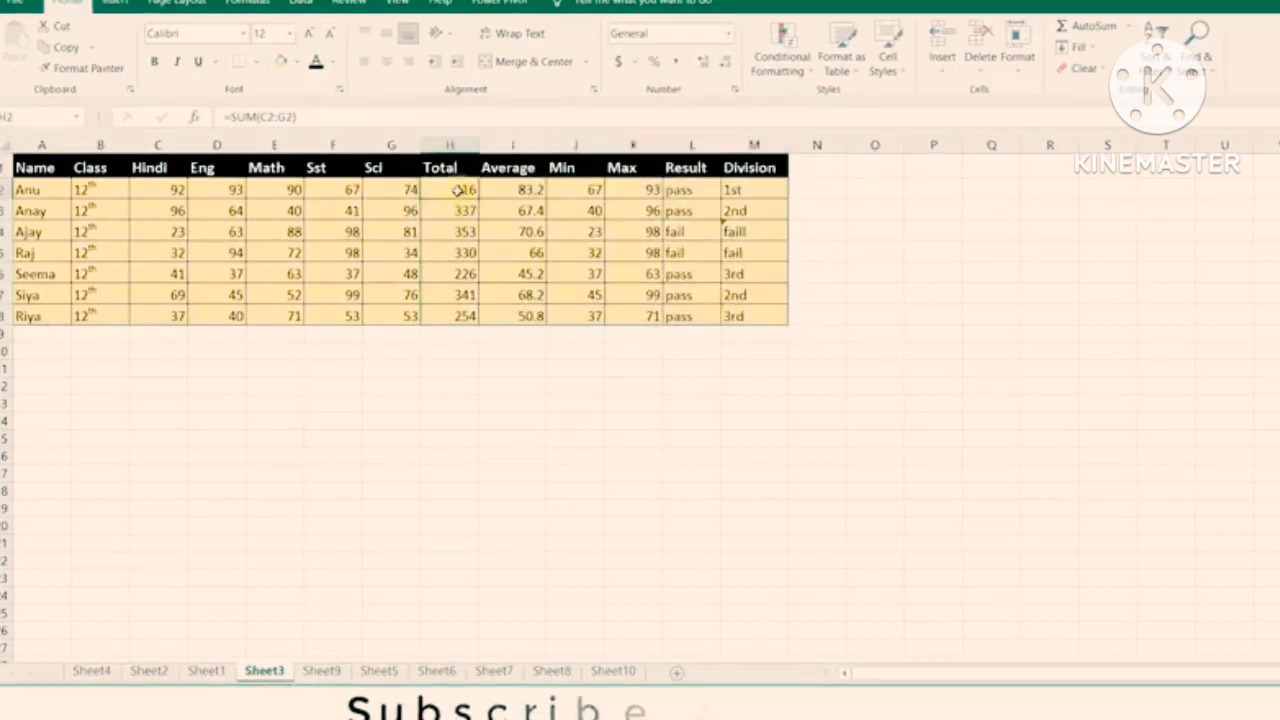
pyautogui.click(543, 190)
pyautogui.click(622, 232)
pyautogui.click(166, 273)
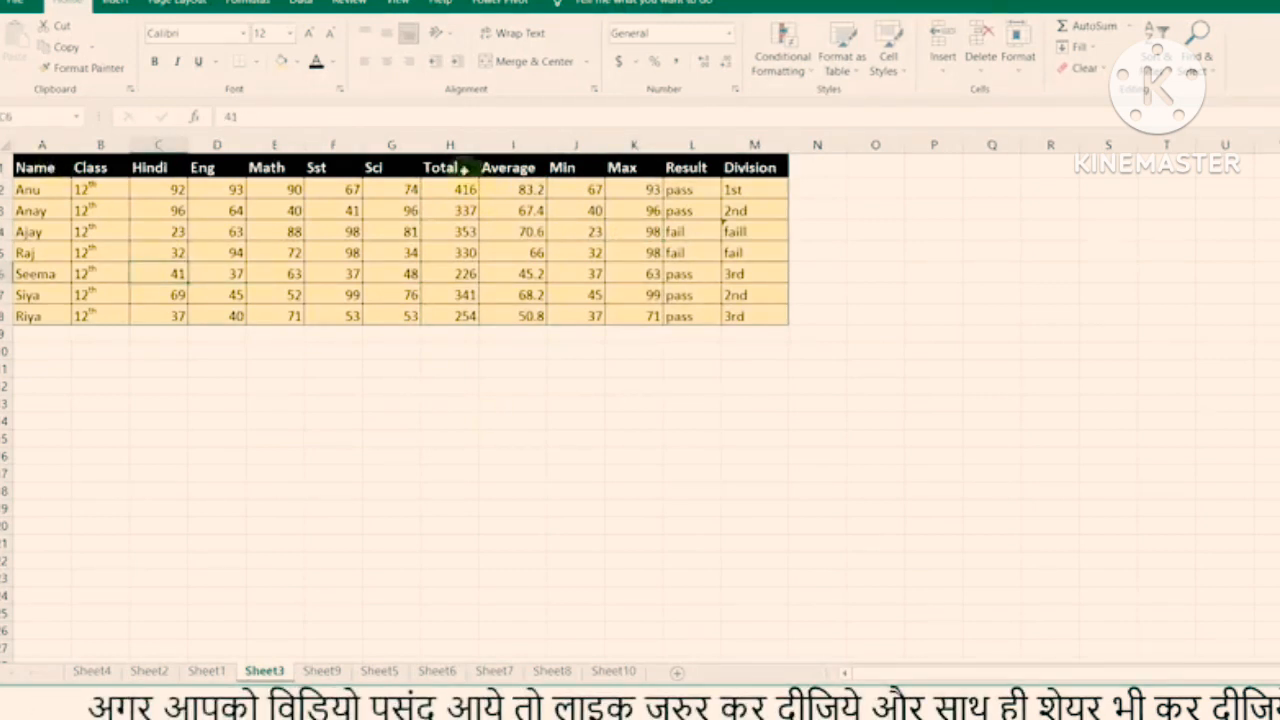
# Copy the Total through Division columns H1:M8 and paste them at cell A13 with the standard Paste option
pyautogui.moveTo(460, 168); pyautogui.dragTo(735, 316)
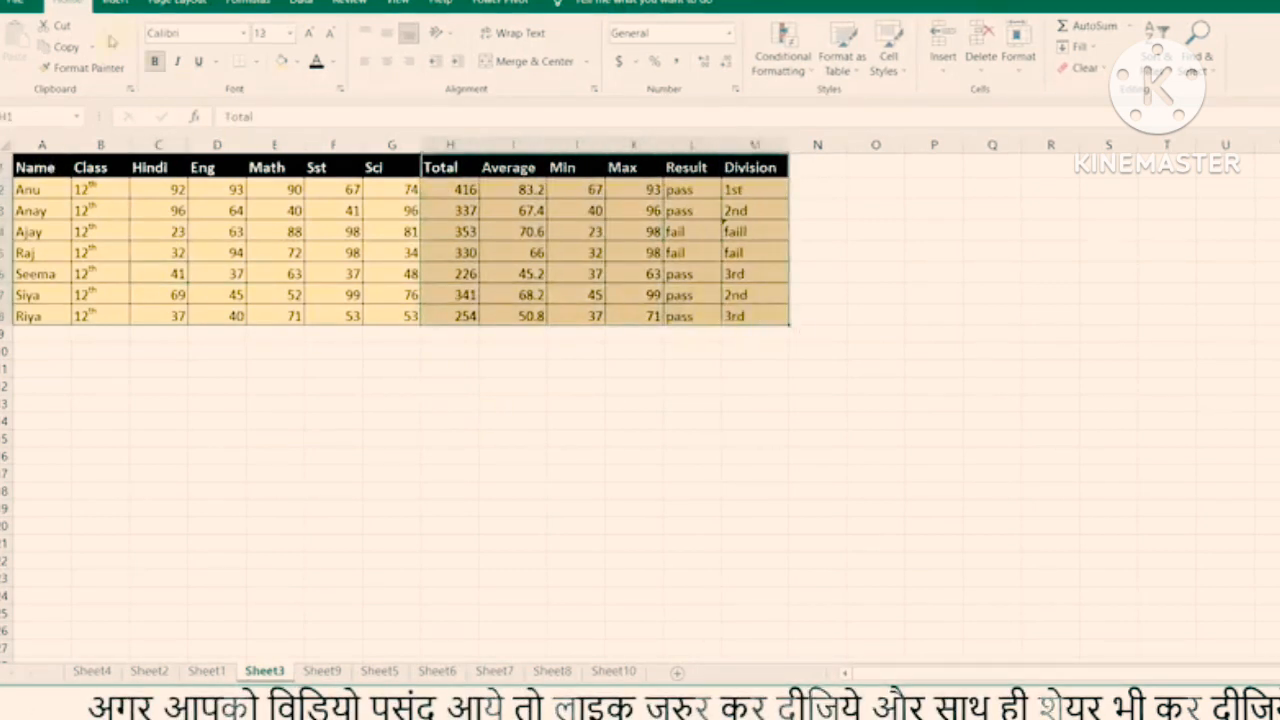
pyautogui.click(78, 50)
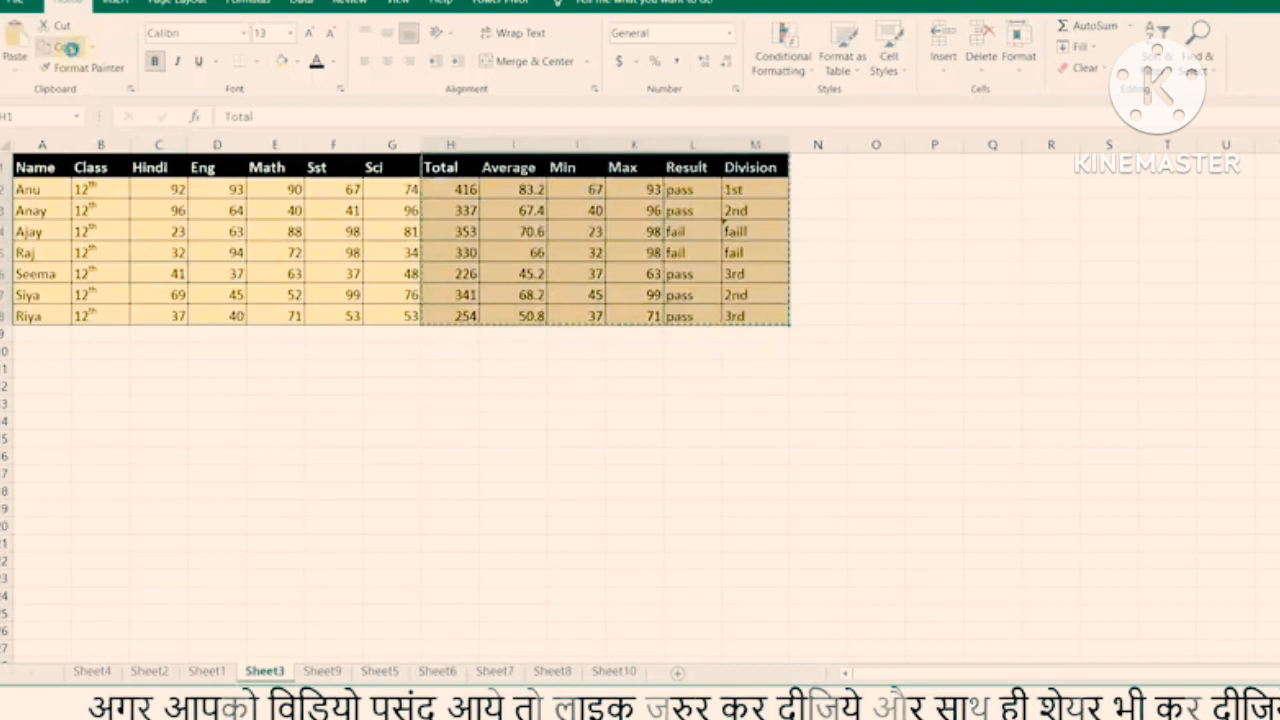
pyautogui.click(34, 404)
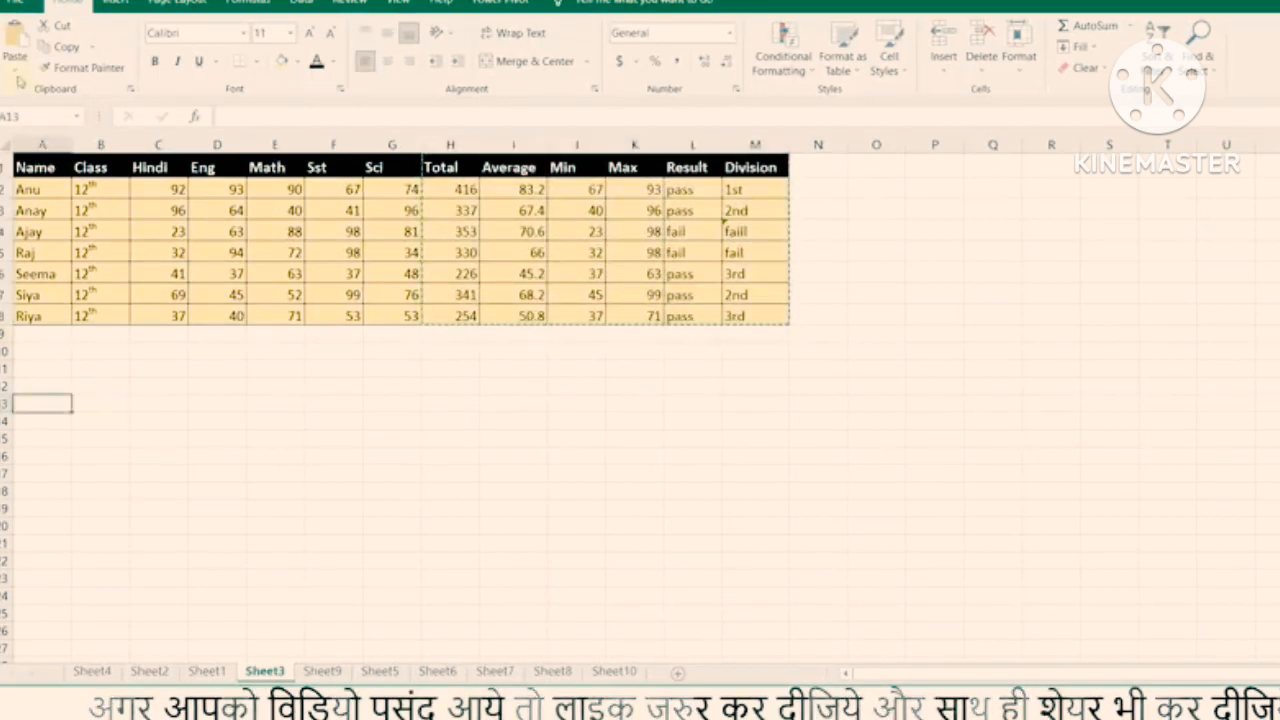
pyautogui.click(13, 37)
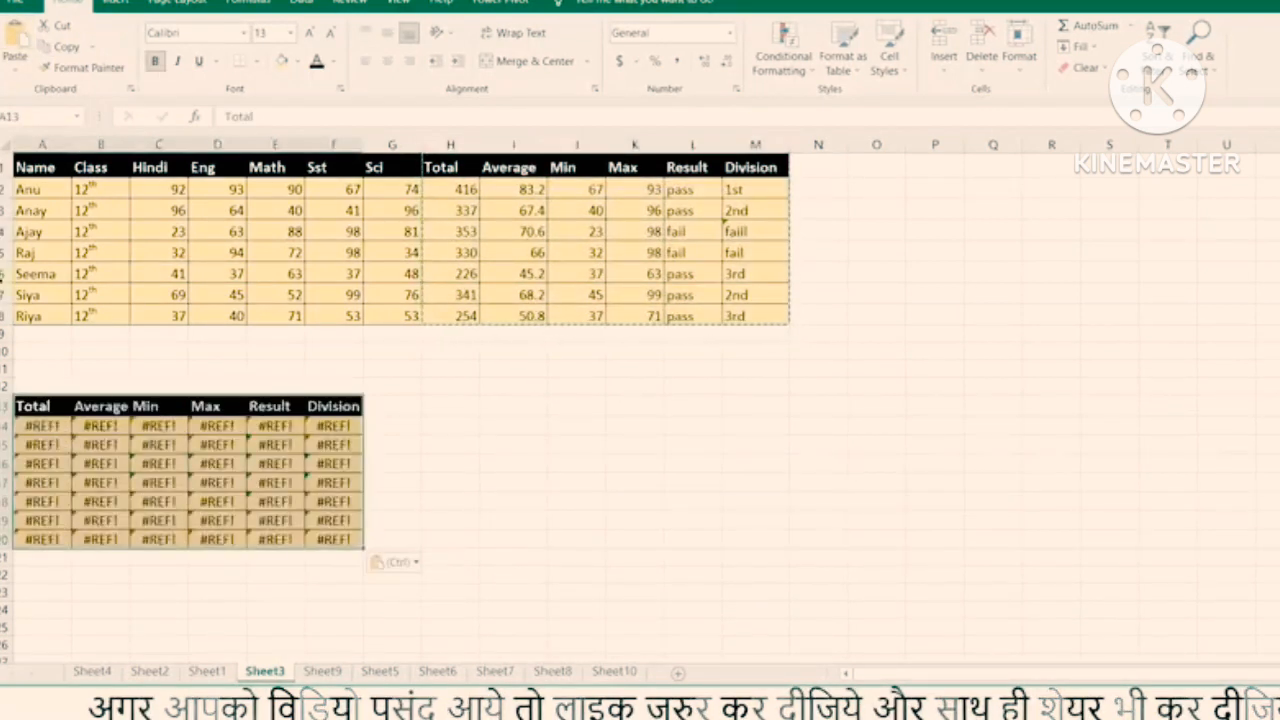
# Compare the pasted cells below the table with the original calculated cells in columns H to M
pyautogui.click(40, 425)
pyautogui.moveTo(128, 440)
pyautogui.mouseDown()
pyautogui.moveTo(290, 537)
pyautogui.moveTo(333, 538)
pyautogui.mouseUp()
pyautogui.moveTo(475, 182); pyautogui.dragTo(736, 316)
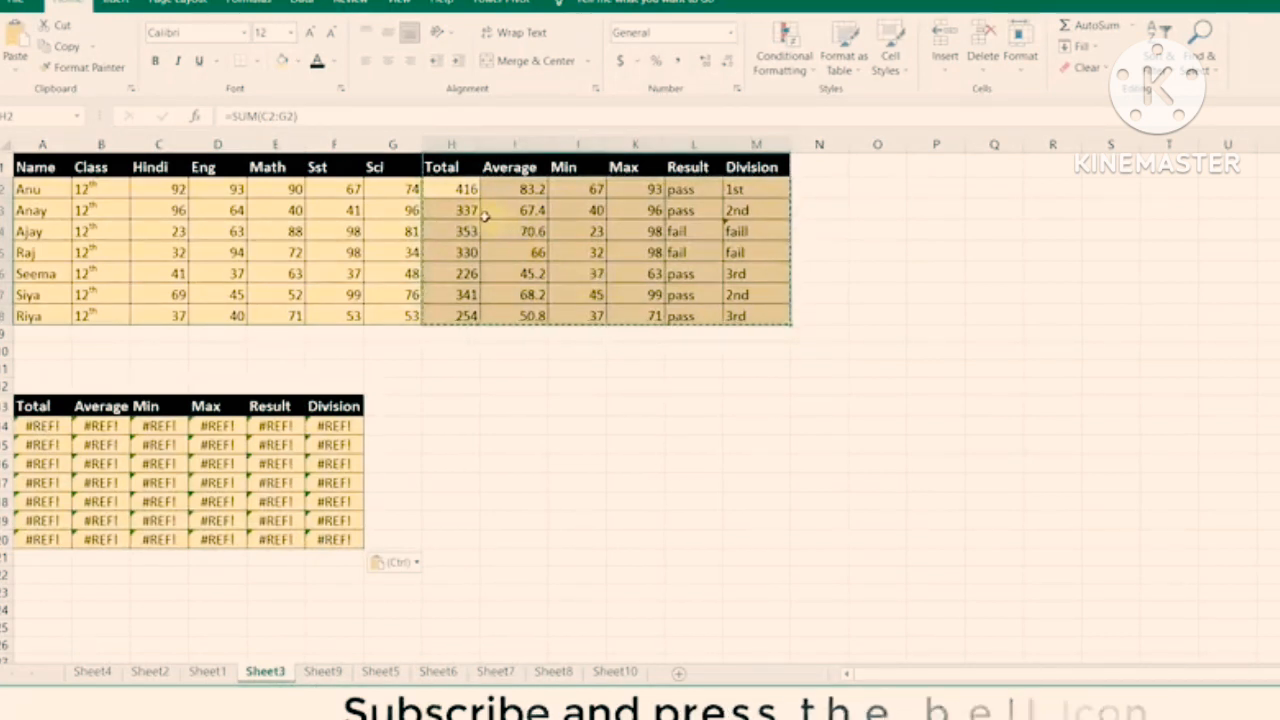
pyautogui.click(466, 189)
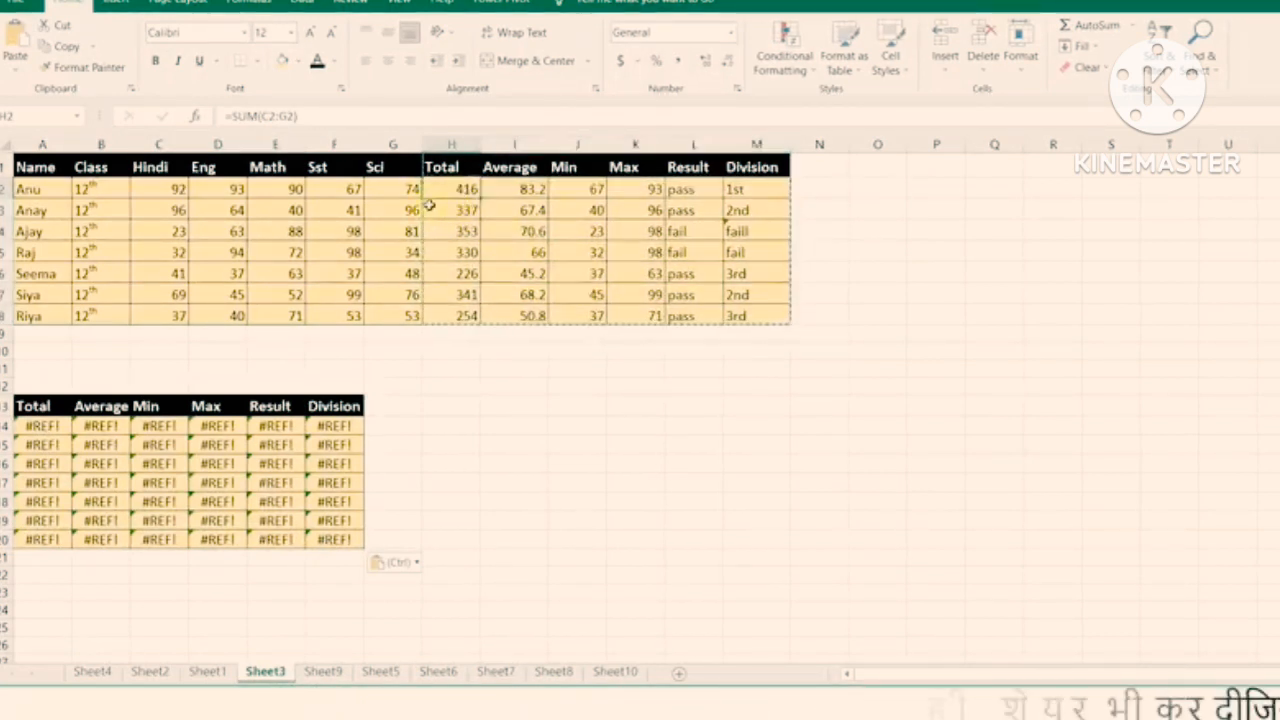
# Inspect the formulas in the first pasted Total and Average cells, A14 and B14
pyautogui.doubleClick(40, 425)
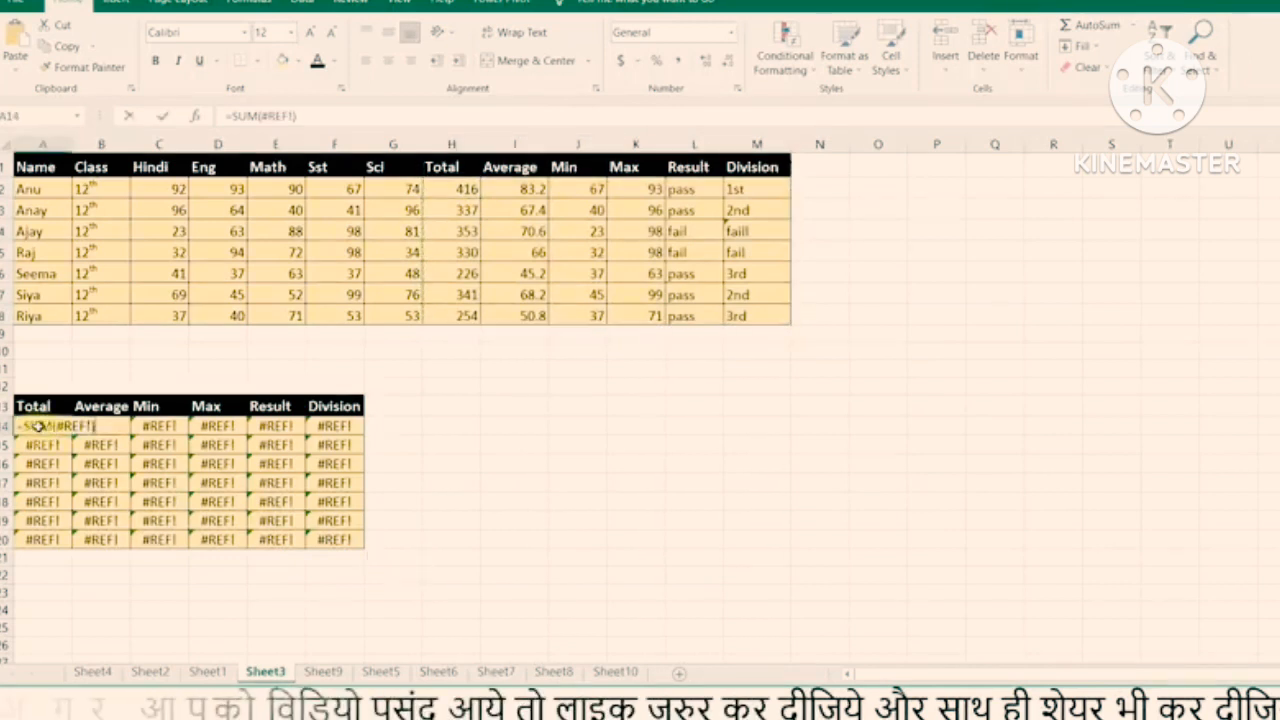
pyautogui.press('Return')
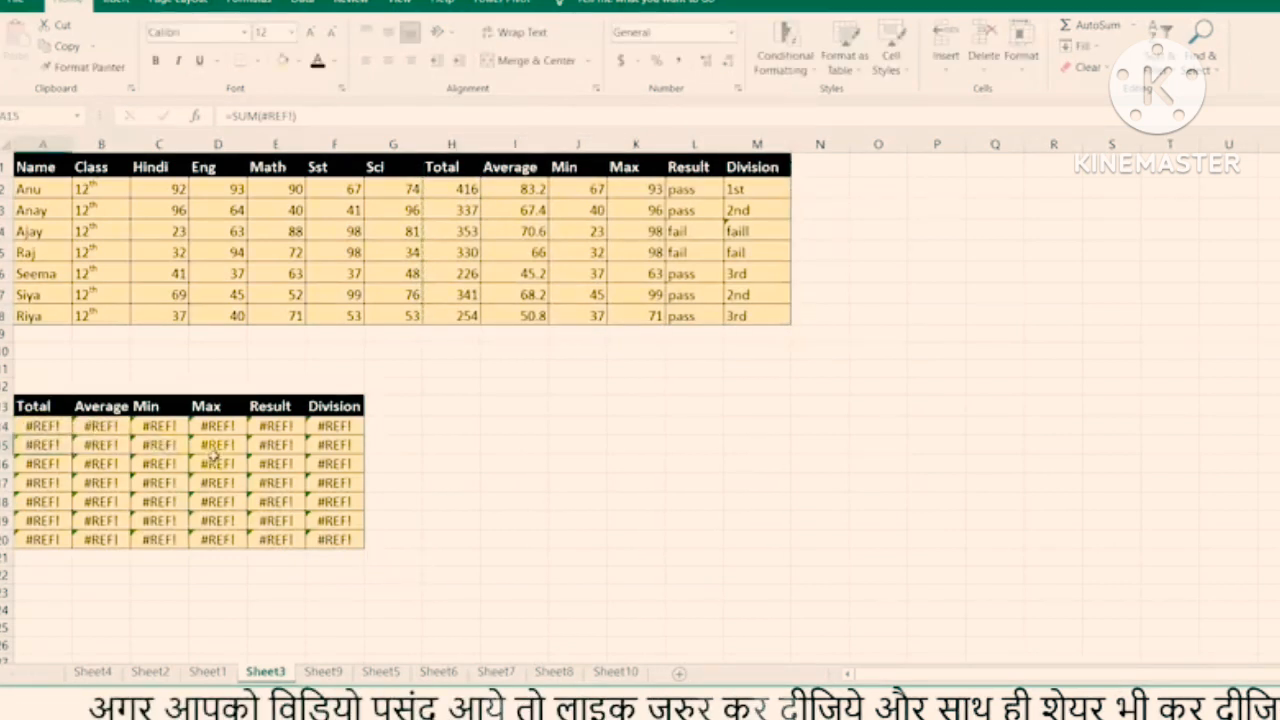
pyautogui.doubleClick(96, 426)
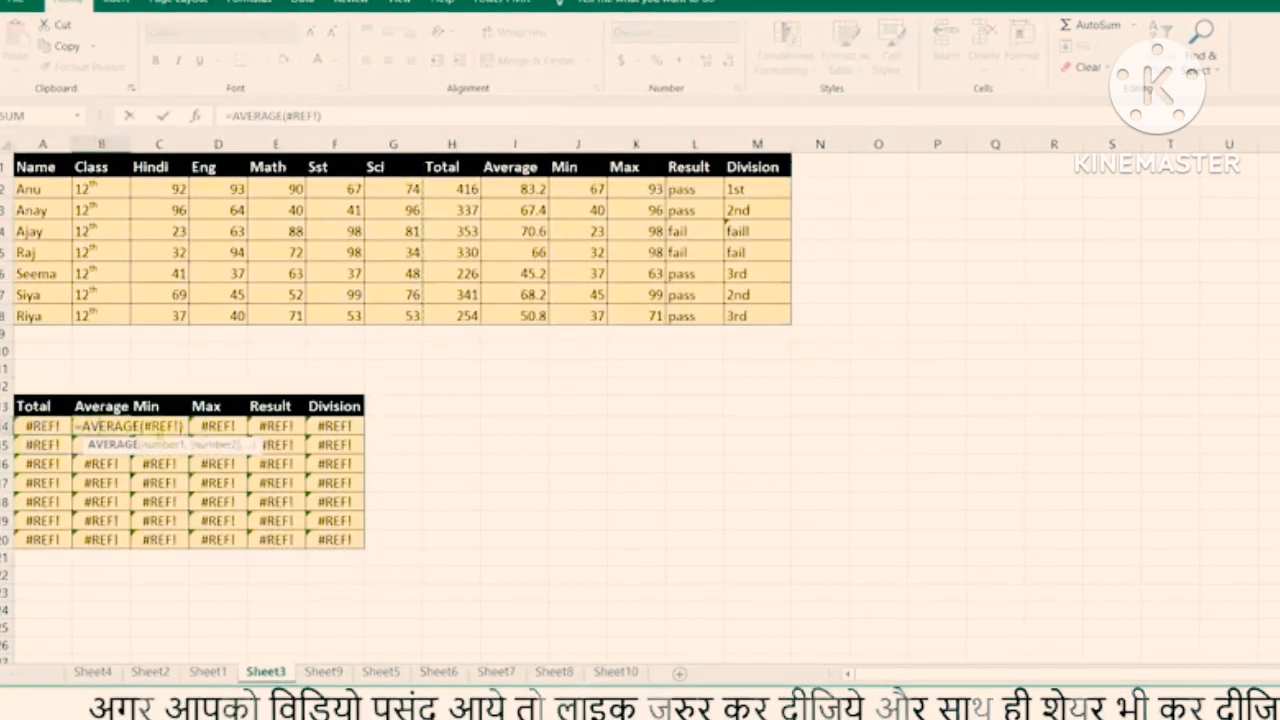
pyautogui.press('Return')
# Try to replace the reference inside the SUM formula of the pasted Total cell A14 with cell J11
pyautogui.doubleClick(58, 426)
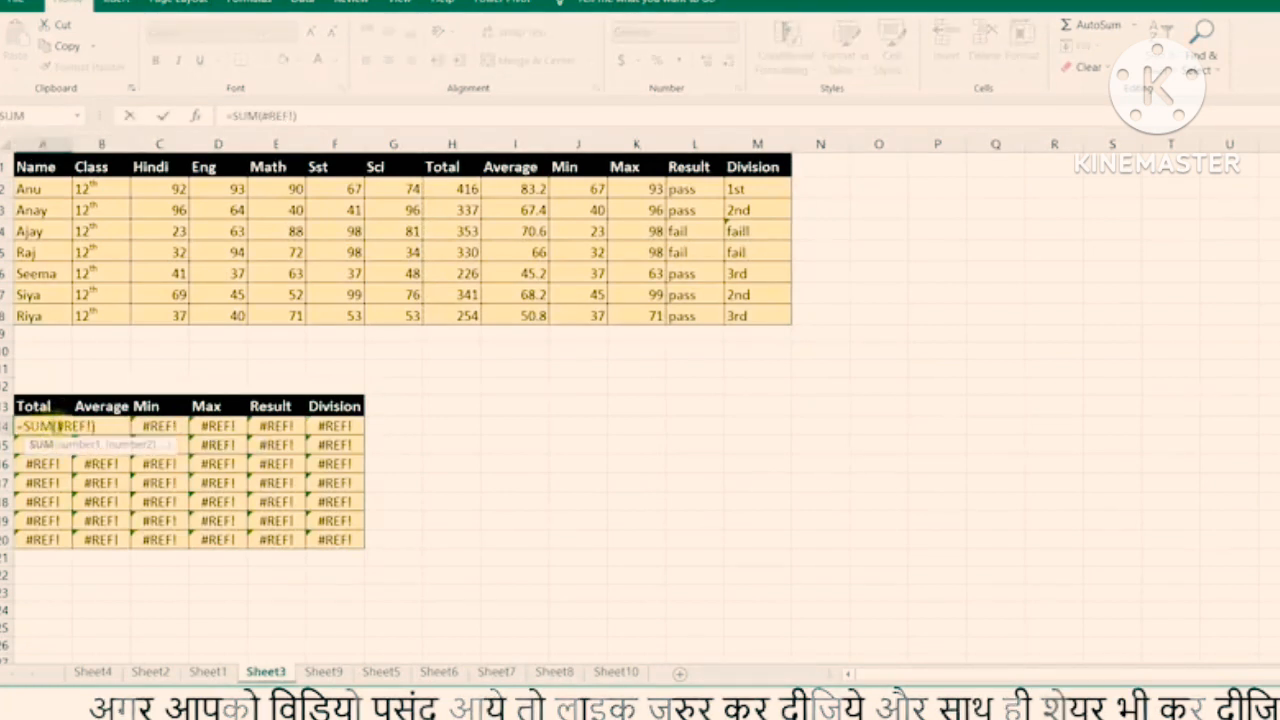
pyautogui.moveTo(57, 426); pyautogui.dragTo(96, 427)
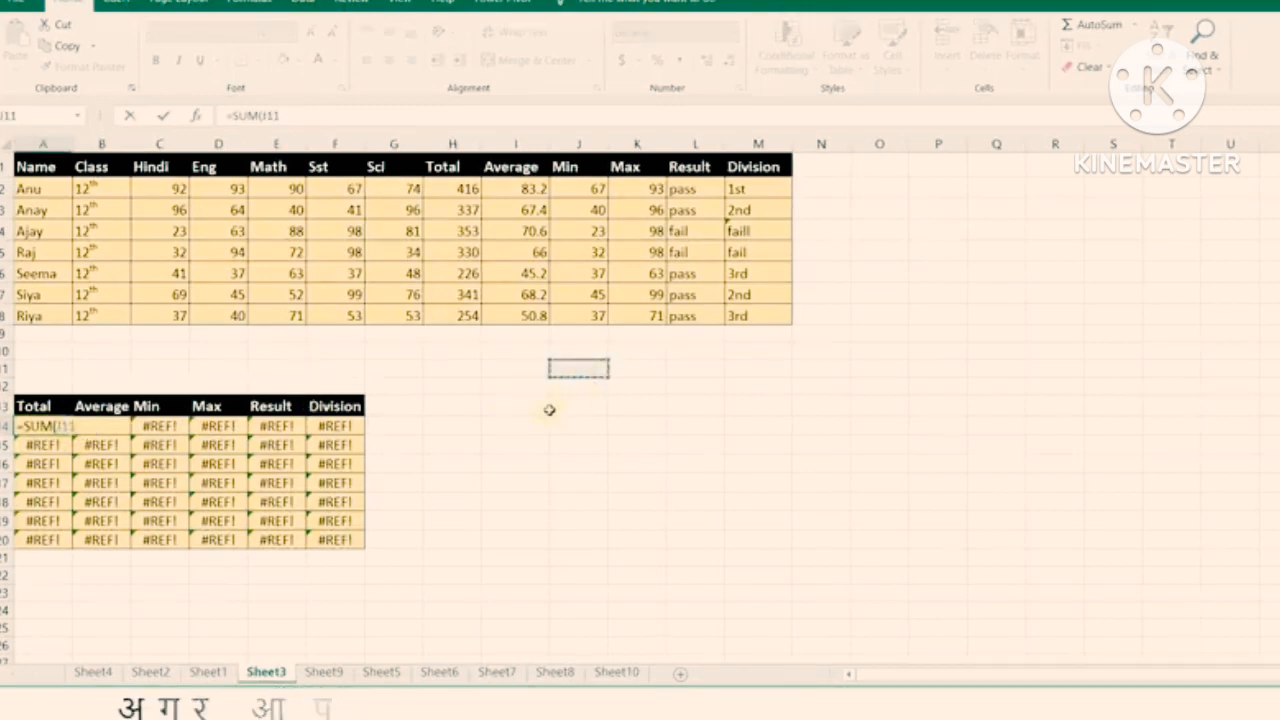
pyautogui.press('Return')
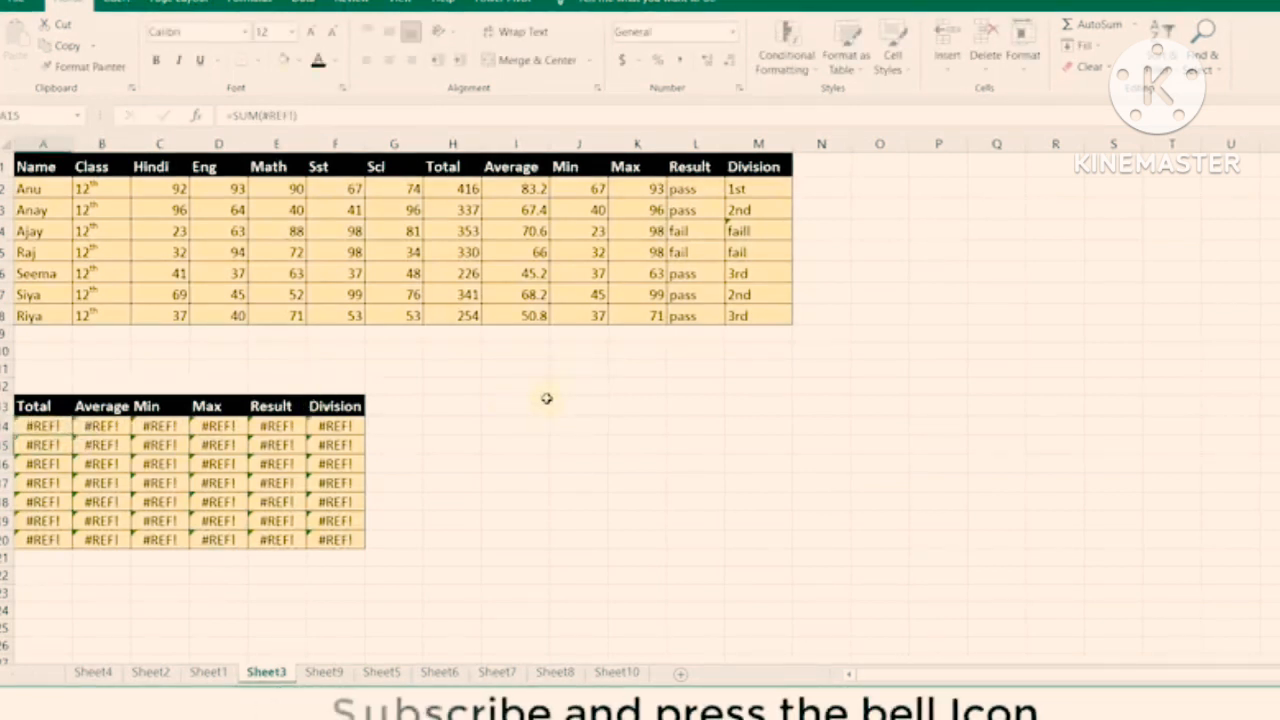
# Undo the paste of the calculated columns at A13
pyautogui.press('Right')
pyautogui.press('Left')
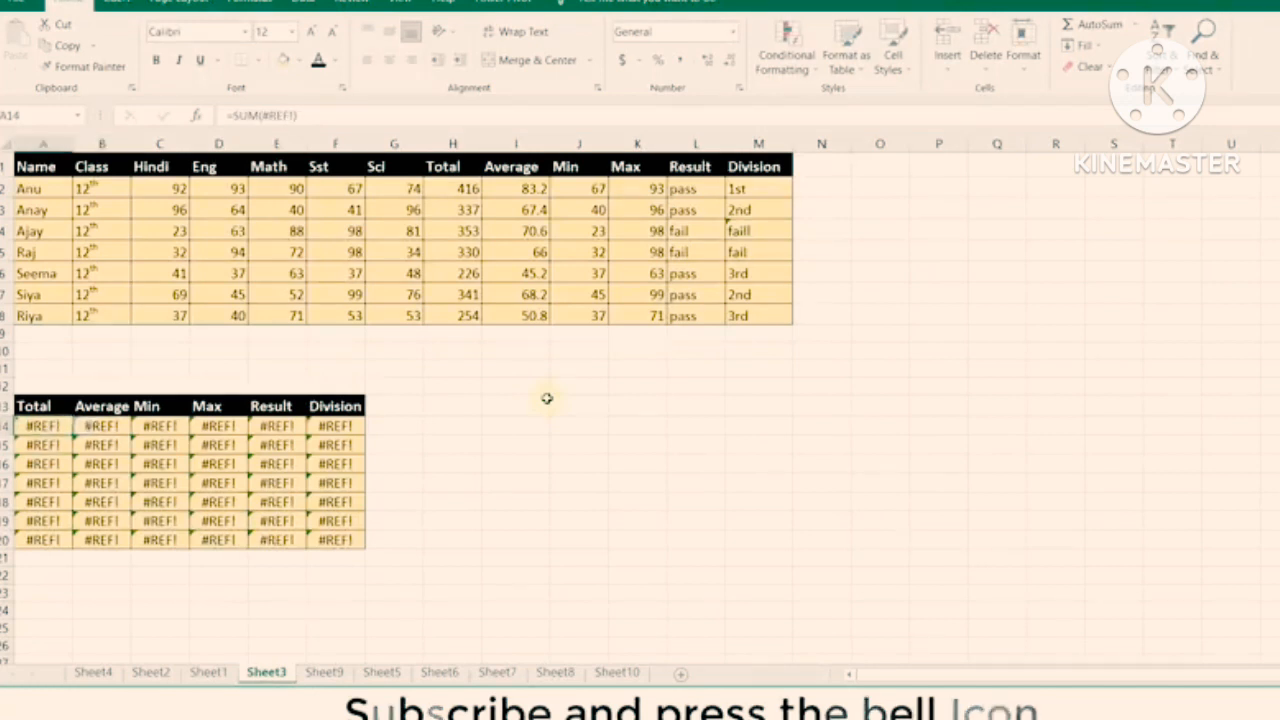
pyautogui.hotkey('ctrl', 'z')
pyautogui.hotkey('ctrl', 'z')
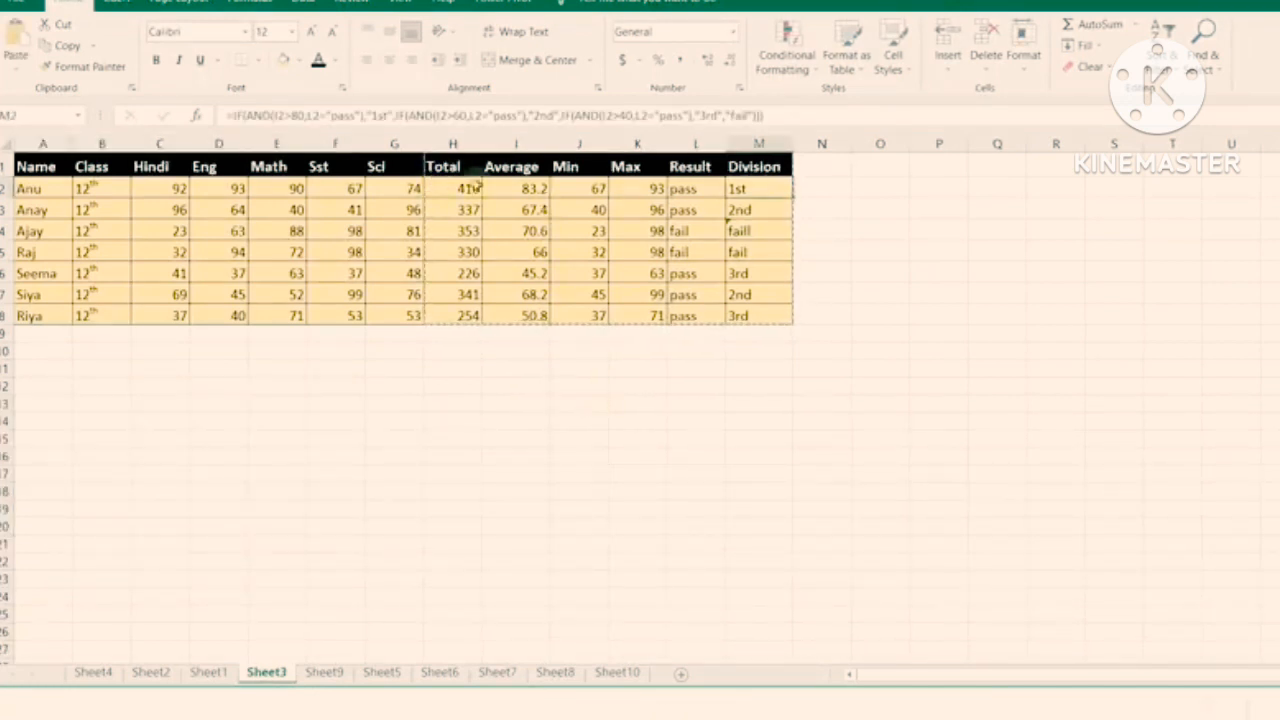
# Copy the calculated columns H1:M8 and paste only their formulas at H14
pyautogui.click(73, 47)
pyautogui.click(453, 167)
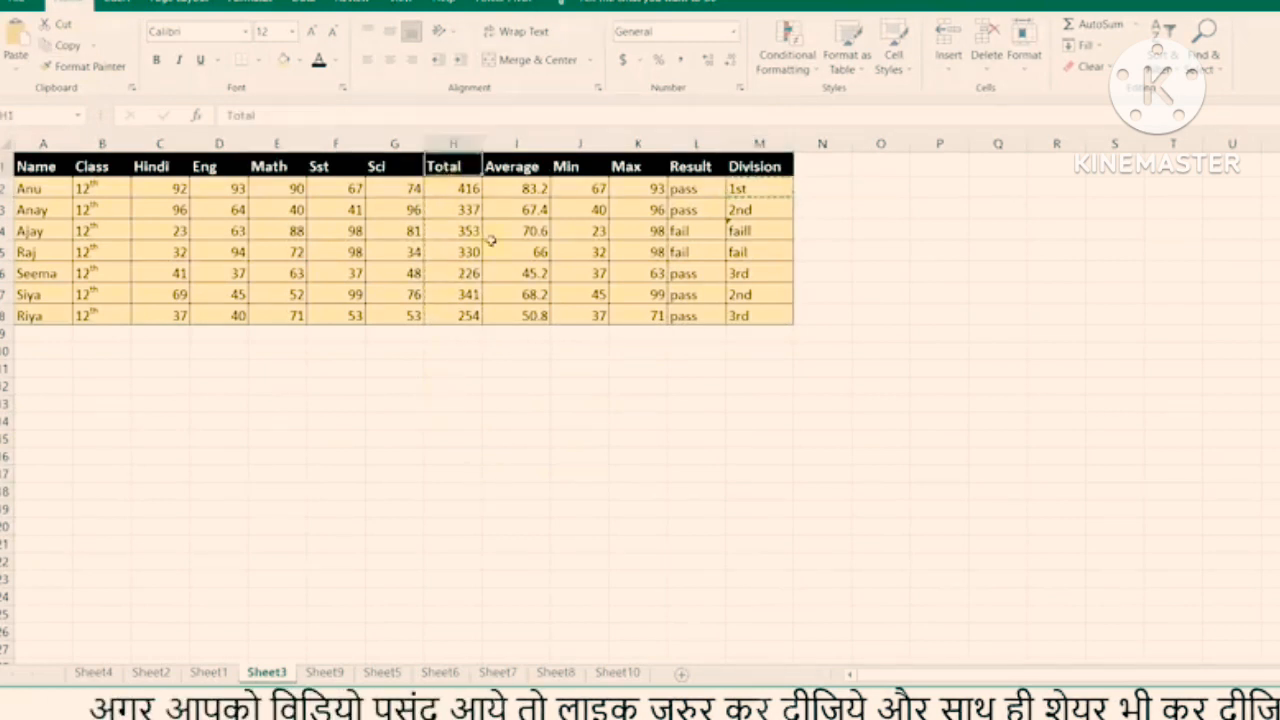
pyautogui.moveTo(491, 240); pyautogui.dragTo(748, 315)
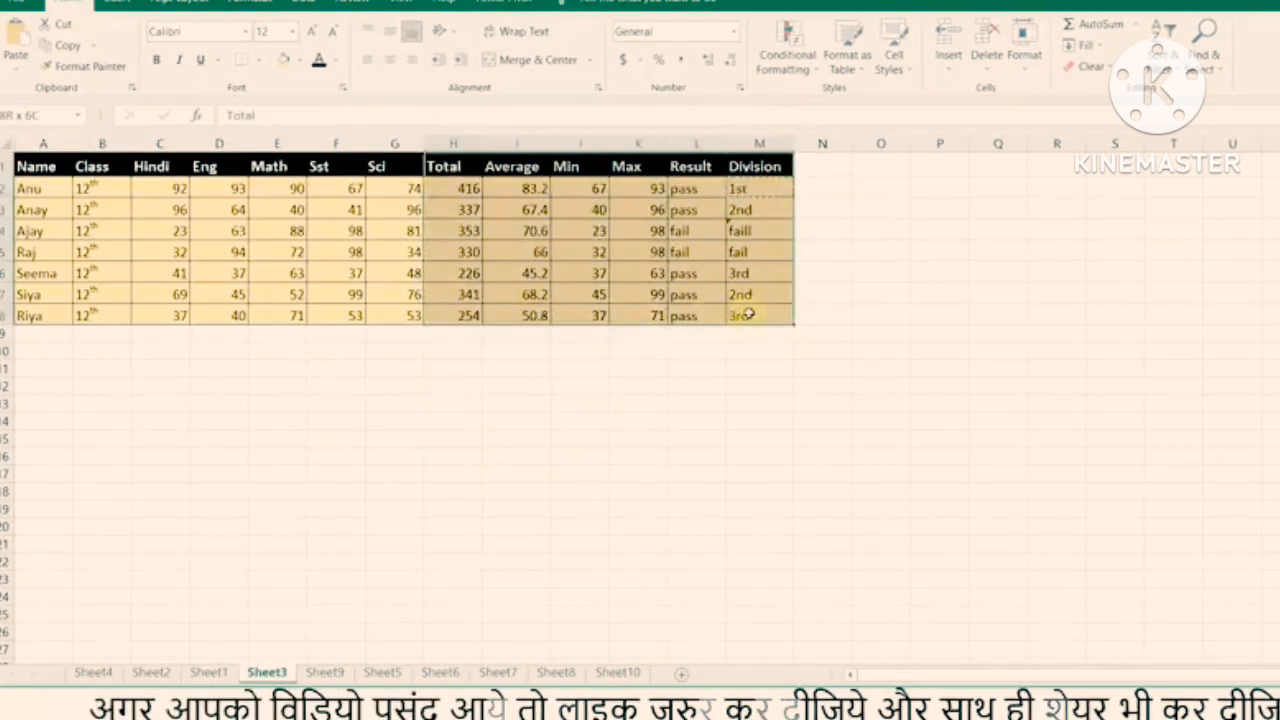
pyautogui.click(60, 24)
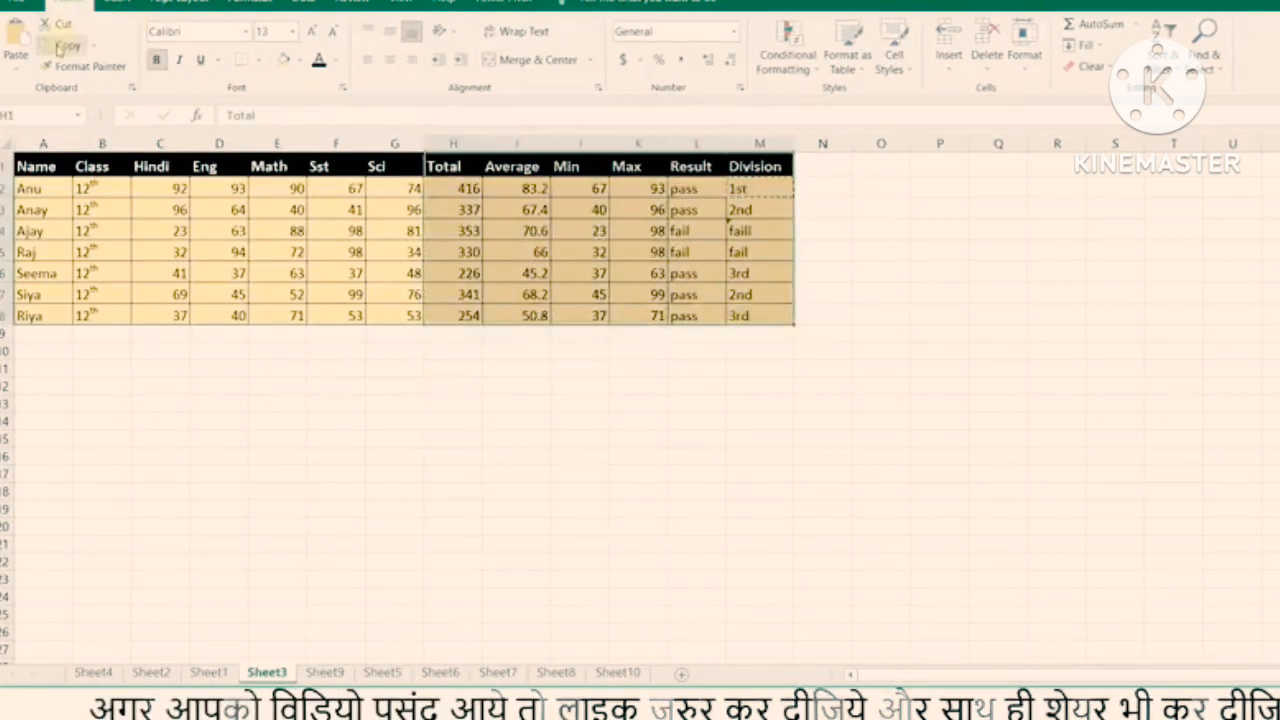
pyautogui.click(434, 417)
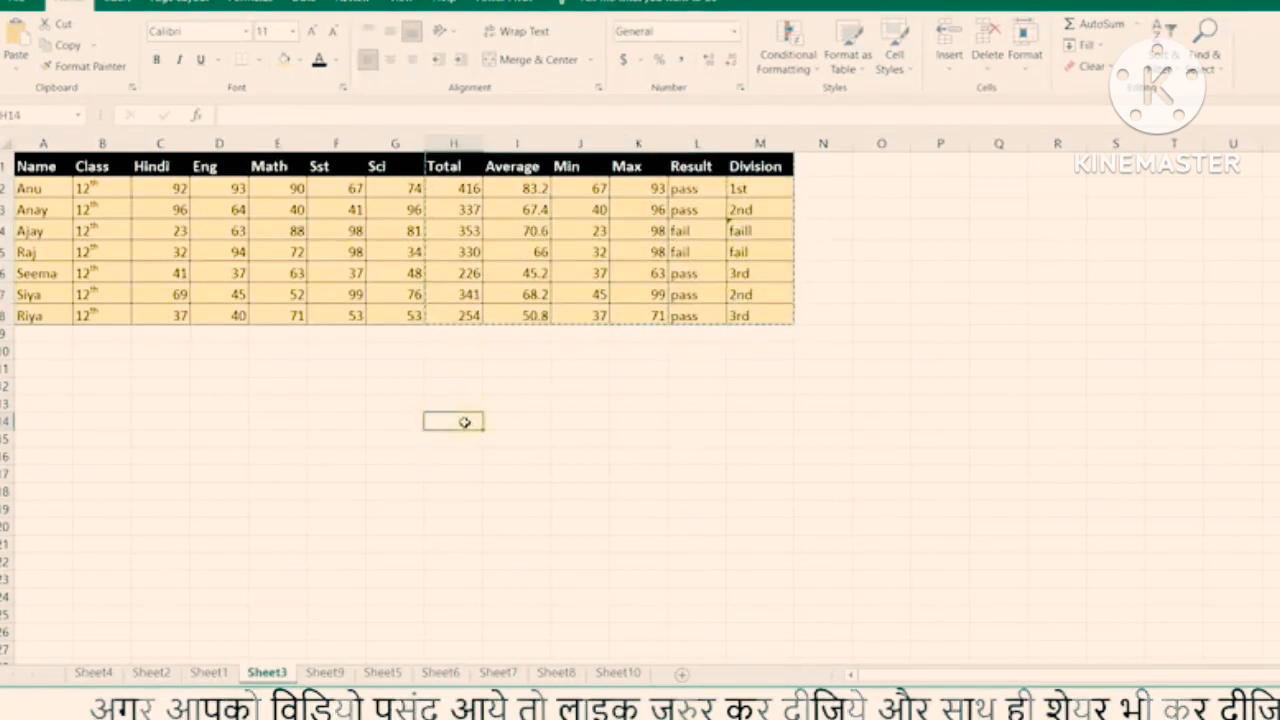
pyautogui.click(16, 70)
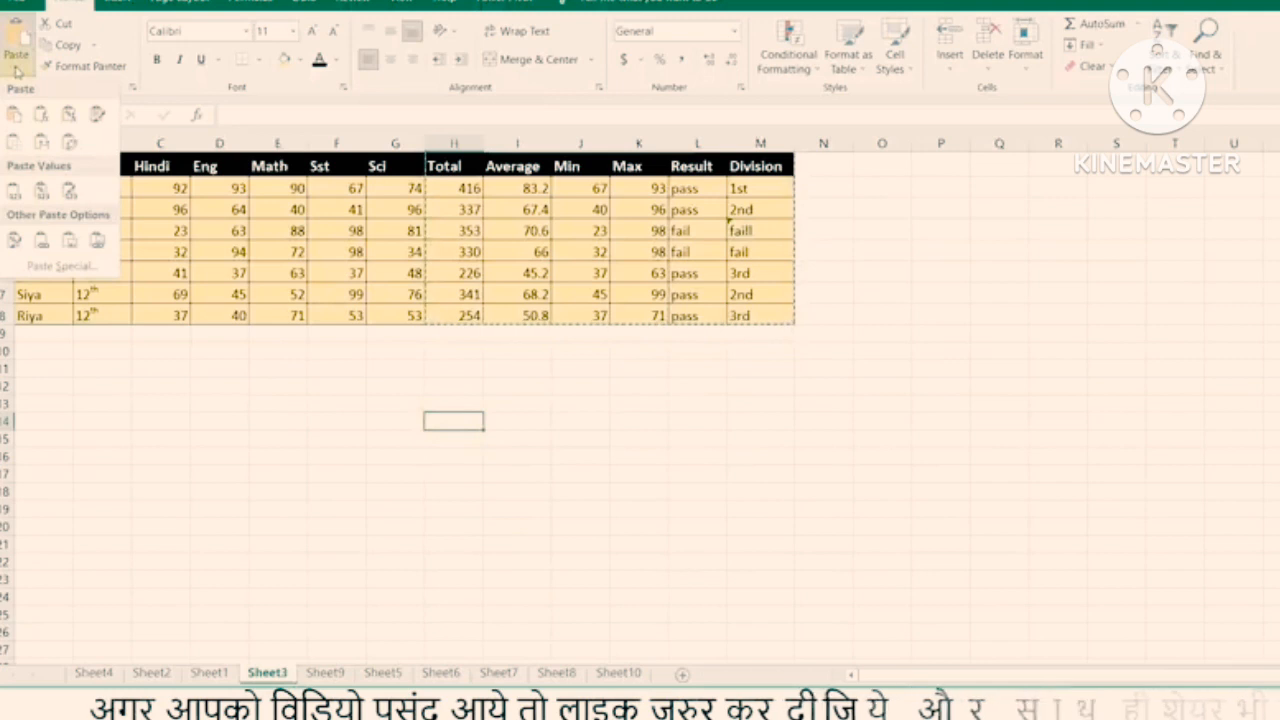
pyautogui.click(42, 119)
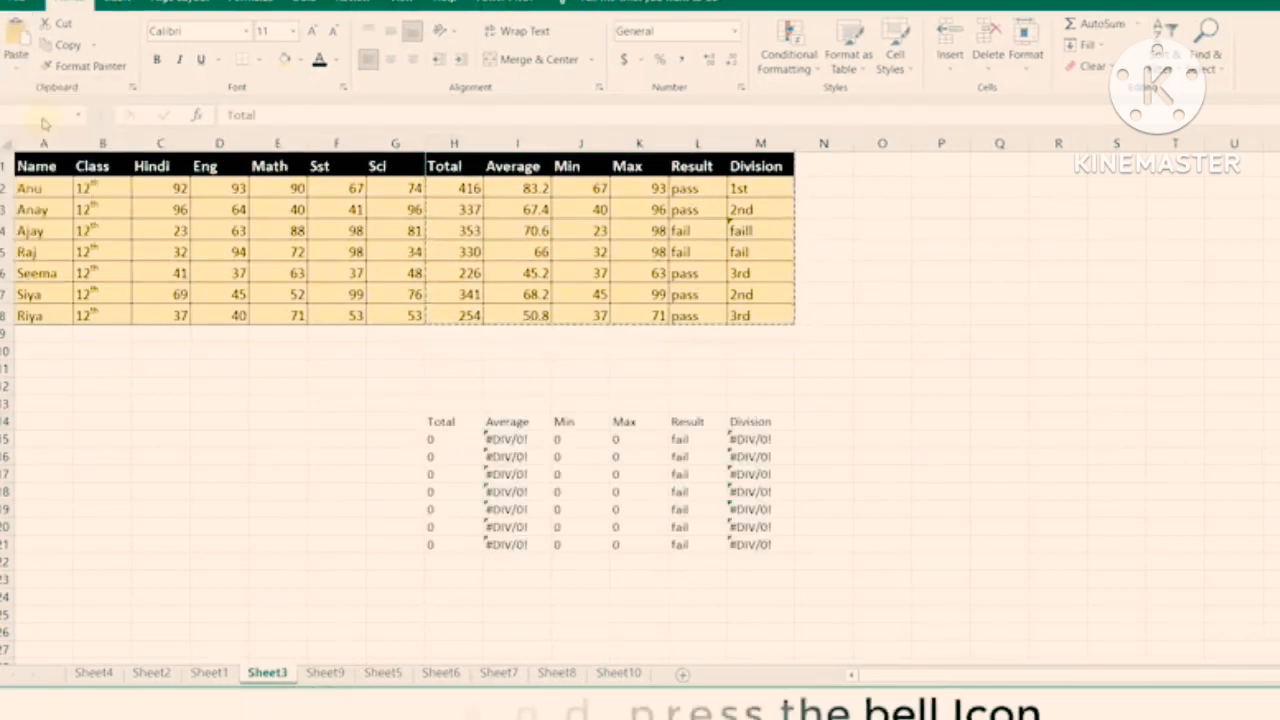
# Compare the SUM formula in the pasted Total cell H15 with the original formula in H2
pyautogui.click(545, 435)
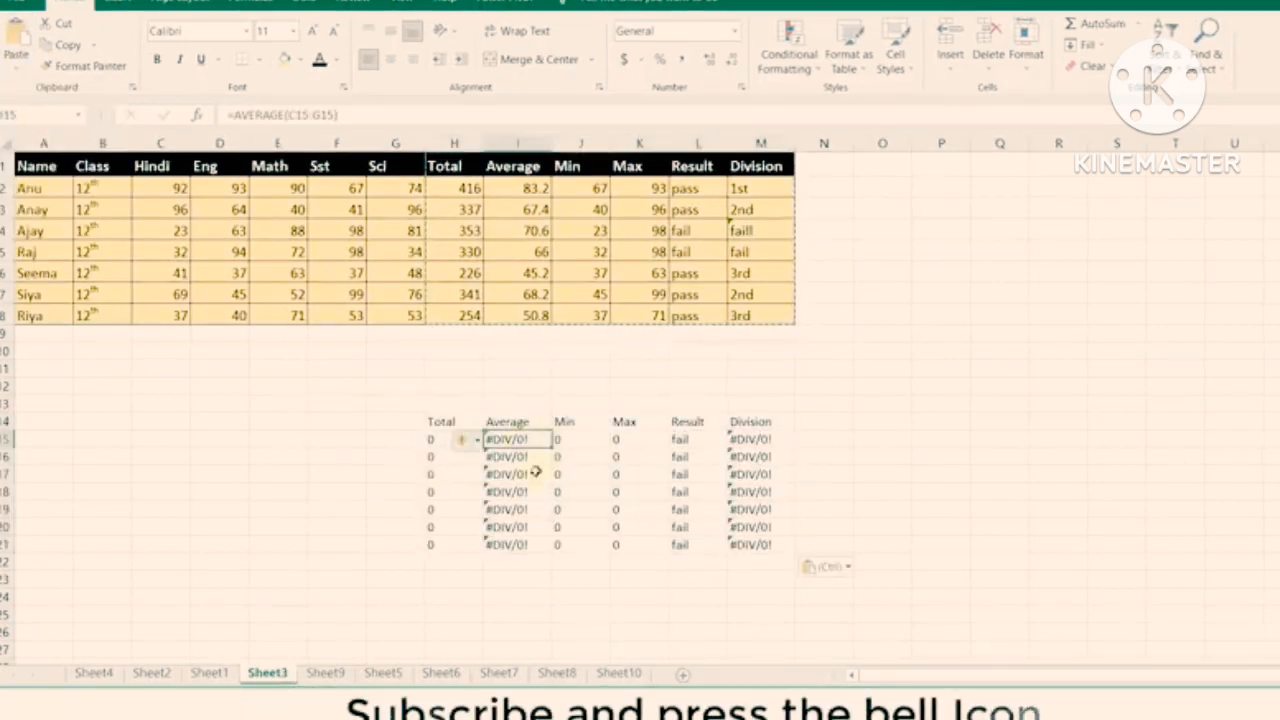
pyautogui.click(470, 509)
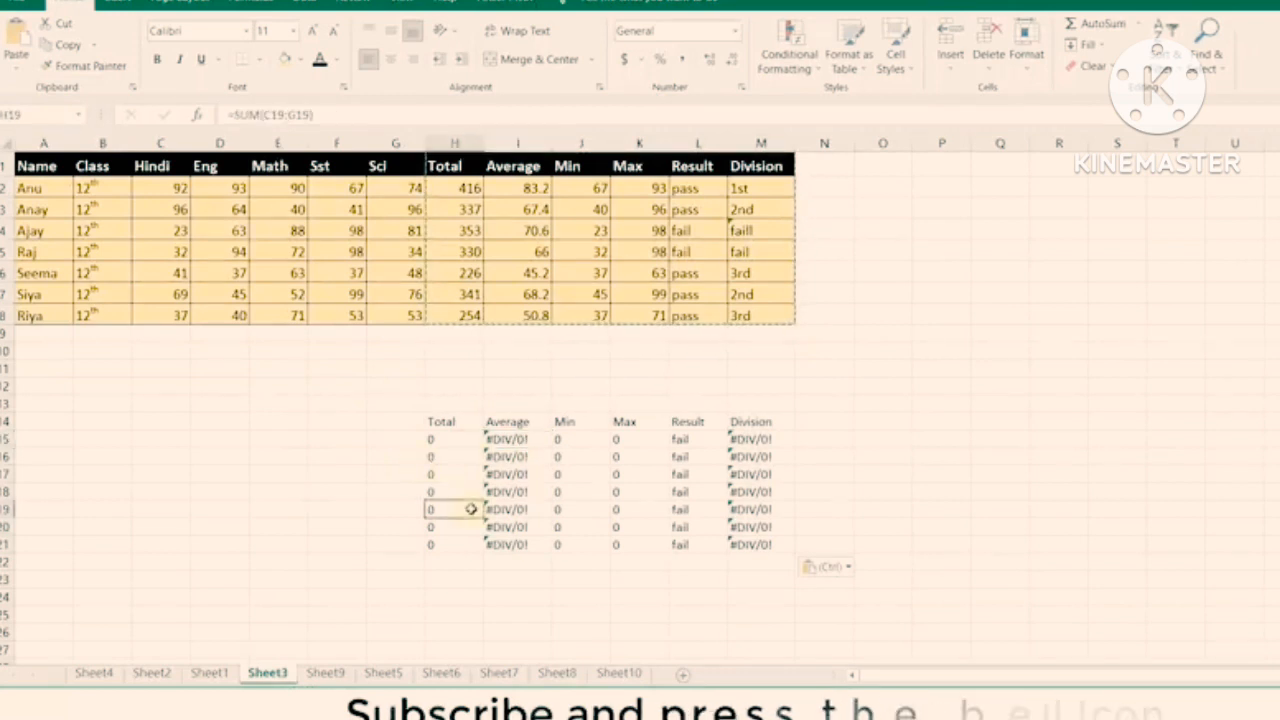
pyautogui.doubleClick(445, 438)
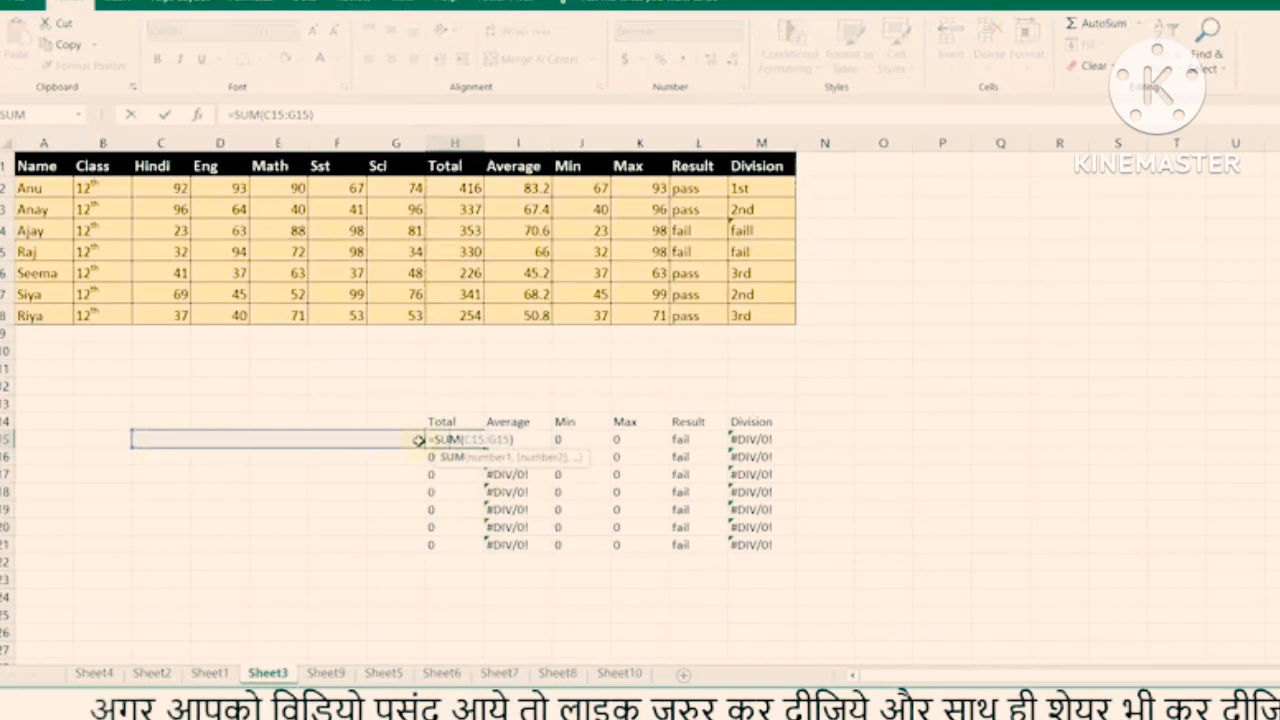
pyautogui.press('Return')
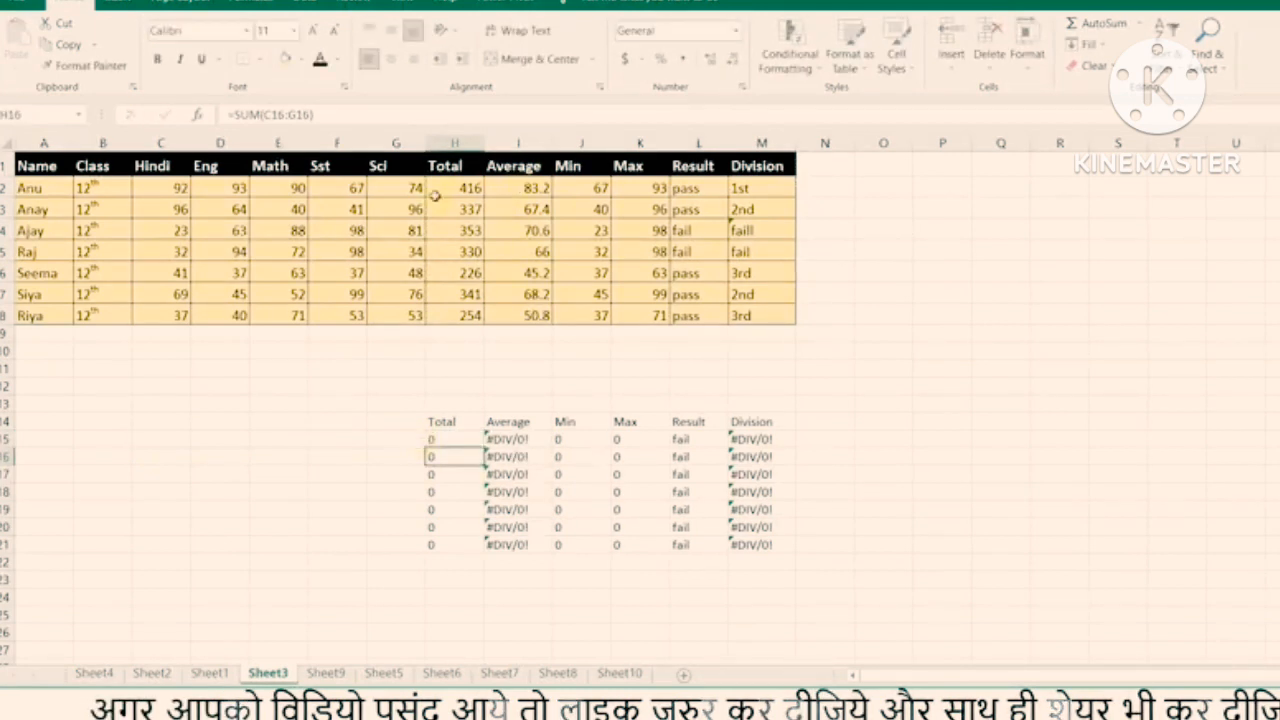
pyautogui.doubleClick(435, 195)
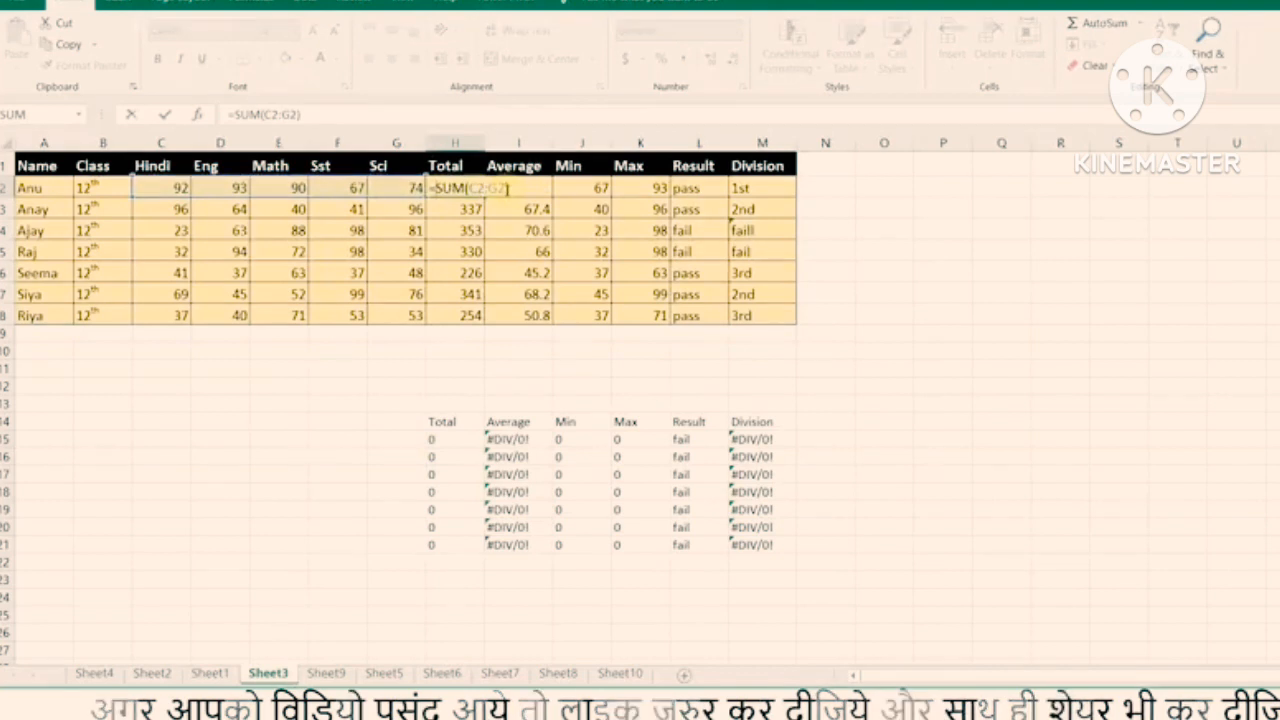
pyautogui.click(449, 438)
pyautogui.doubleClick(452, 438)
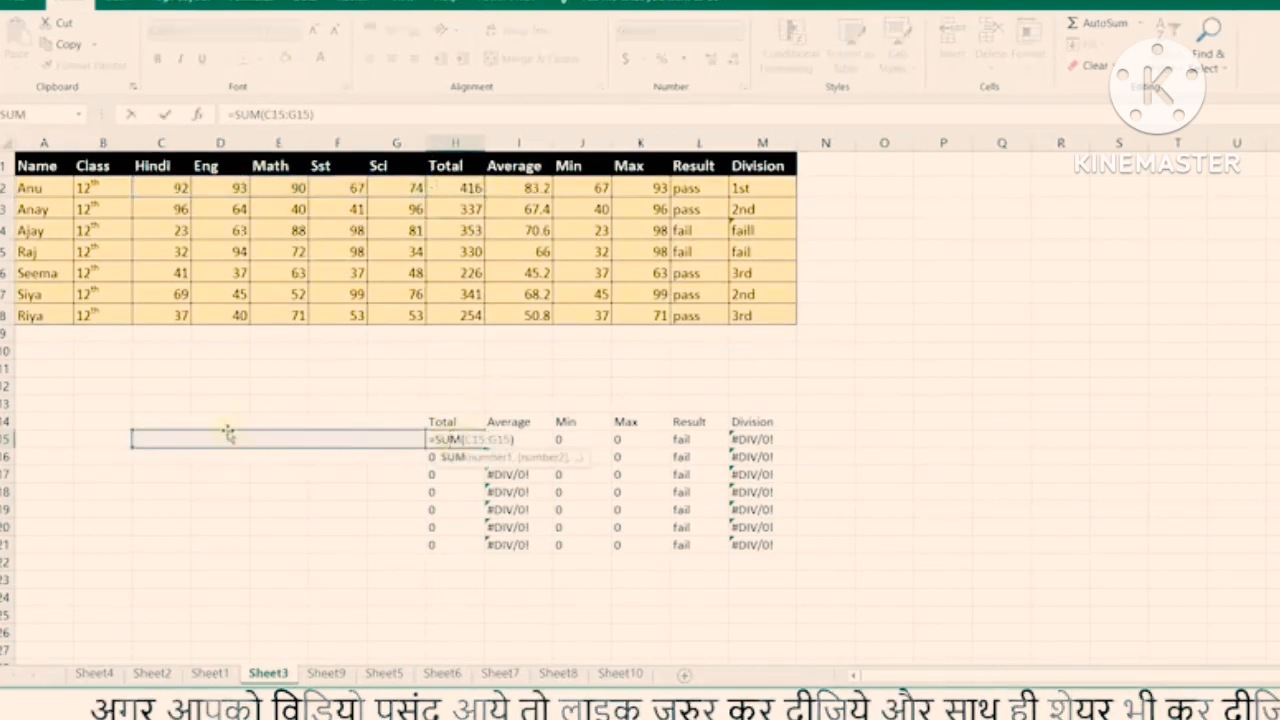
pyautogui.press('Return')
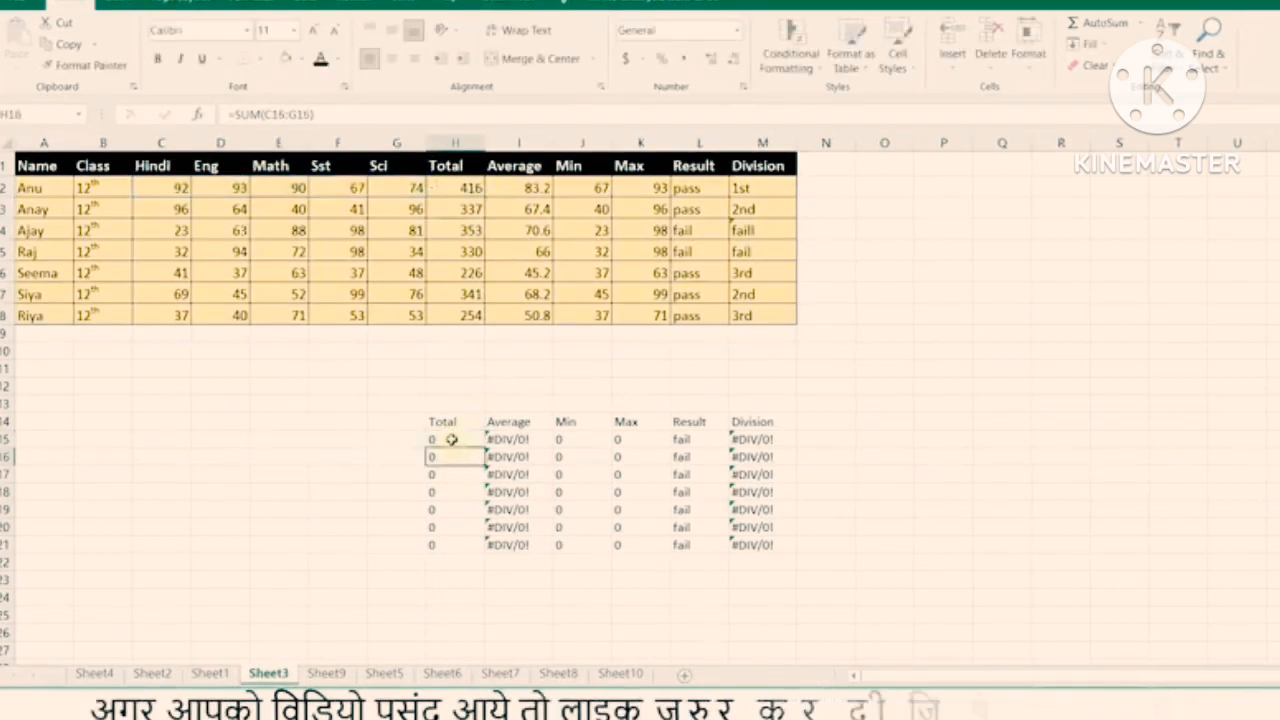
# Inspect the formulas in the pasted Average, Min, Result and Division cells of row 15
pyautogui.moveTo(443, 436); pyautogui.dragTo(443, 563)
pyautogui.click(206, 438)
pyautogui.moveTo(453, 442); pyautogui.dragTo(453, 539)
pyautogui.click(438, 439)
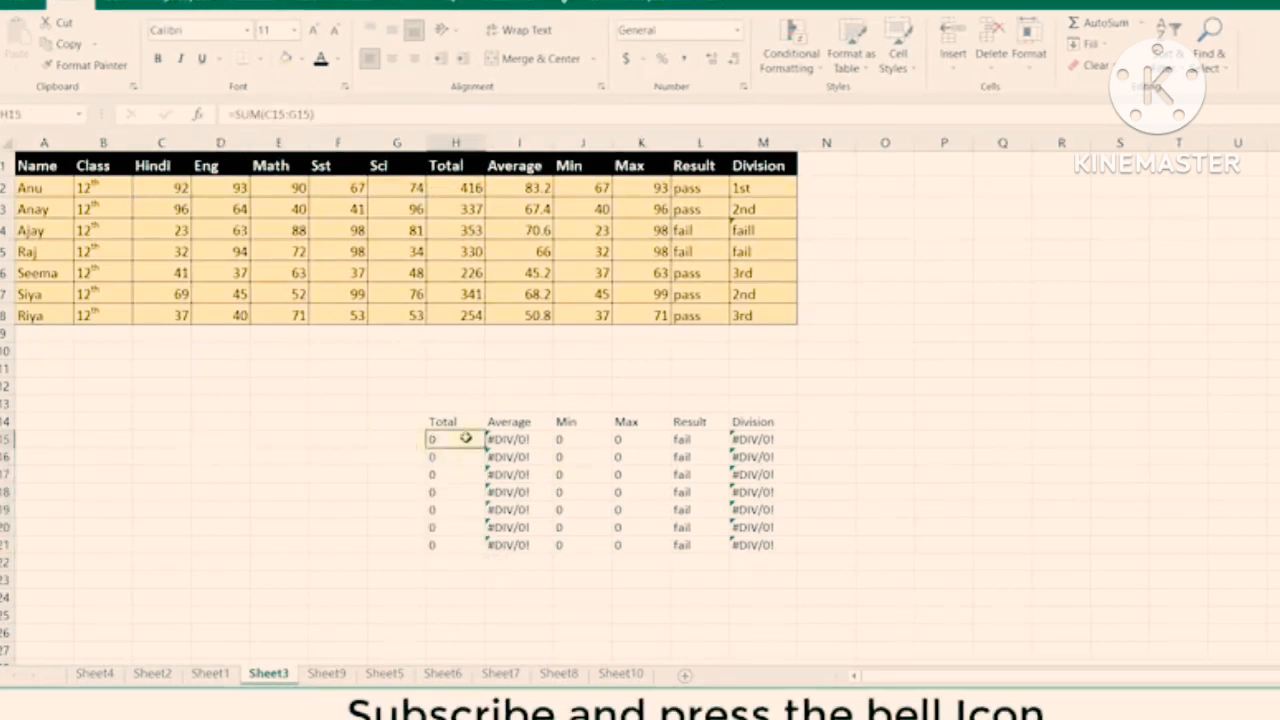
pyautogui.doubleClick(503, 438)
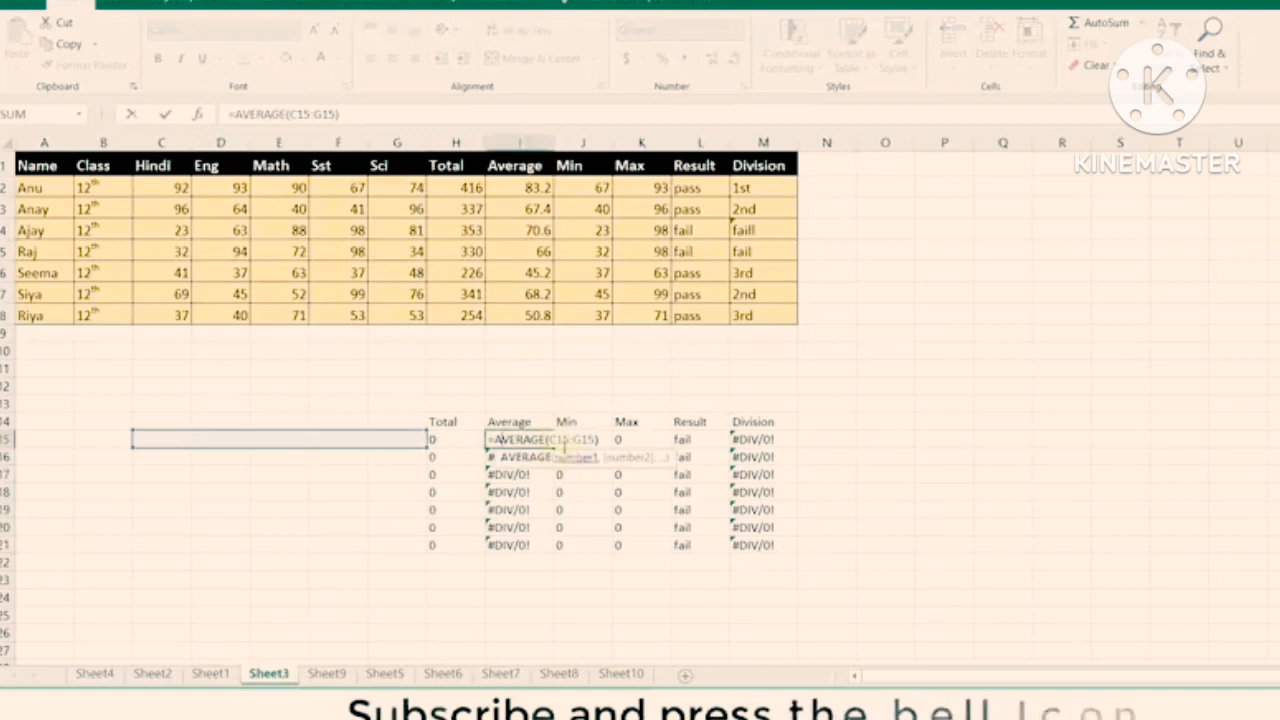
pyautogui.press('Return')
pyautogui.doubleClick(582, 438)
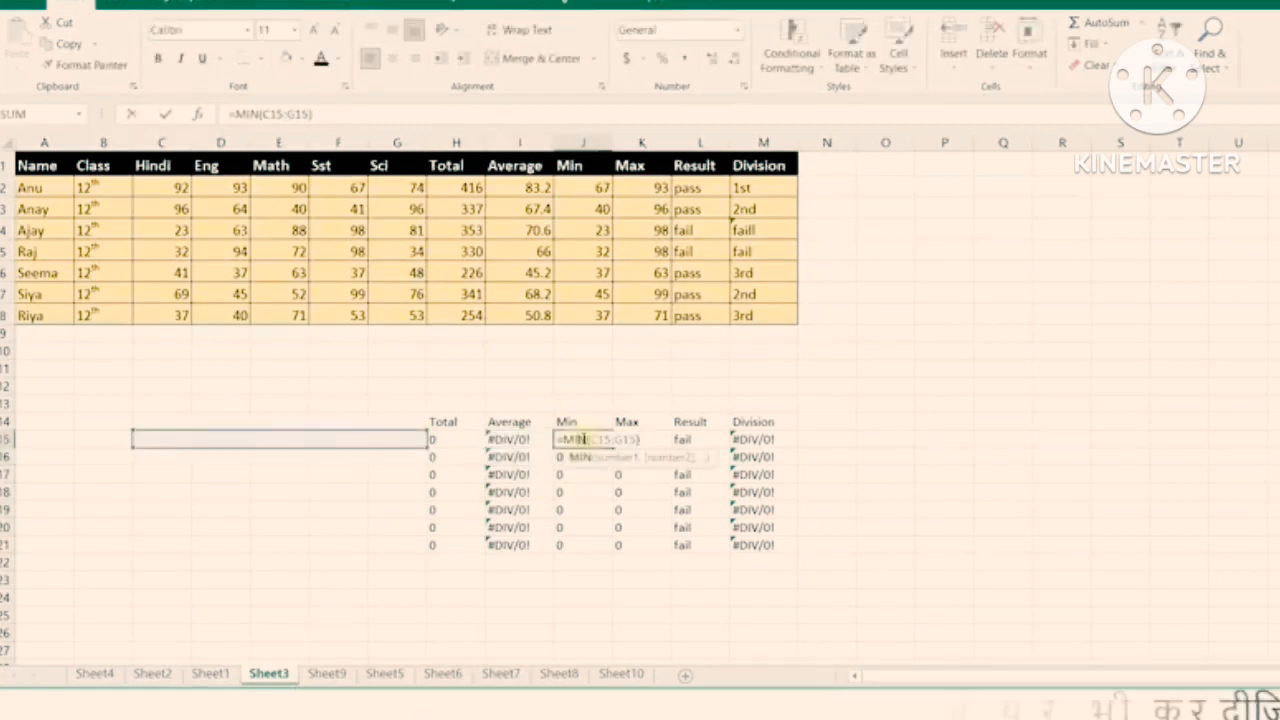
pyautogui.press('Return')
pyautogui.doubleClick(709, 445)
pyautogui.click(749, 438)
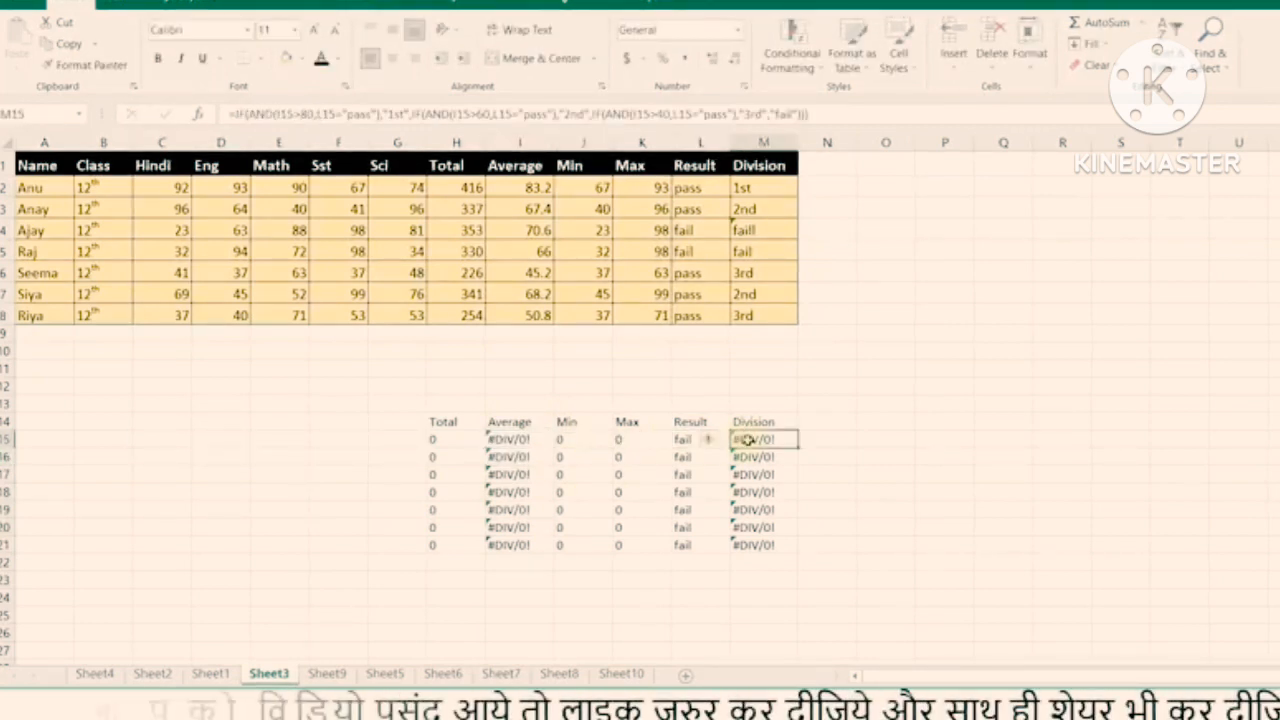
pyautogui.doubleClick(749, 438)
pyautogui.press('Return')
# Compare the pasted block H15:M21 with the original calculated columns and the marks in C2:G2, and recheck the formula in H15
pyautogui.moveTo(432, 414); pyautogui.dragTo(741, 527)
pyautogui.click(221, 474)
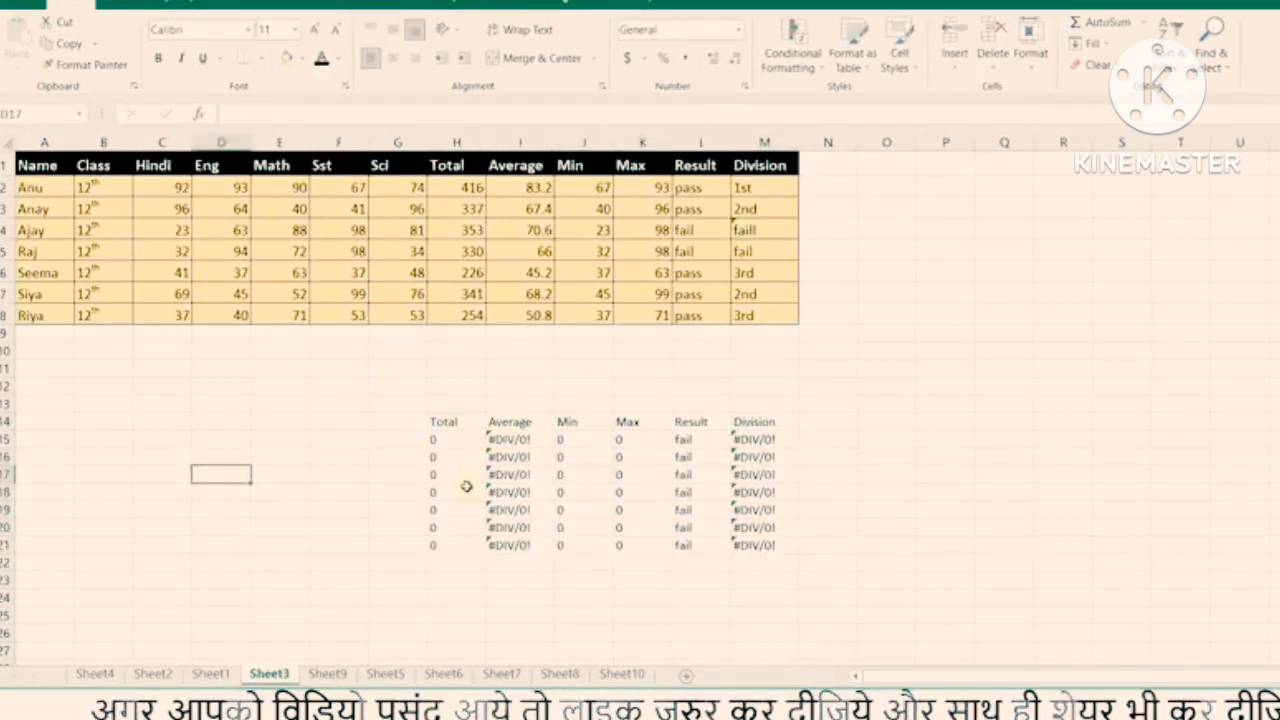
pyautogui.moveTo(431, 164); pyautogui.dragTo(753, 314)
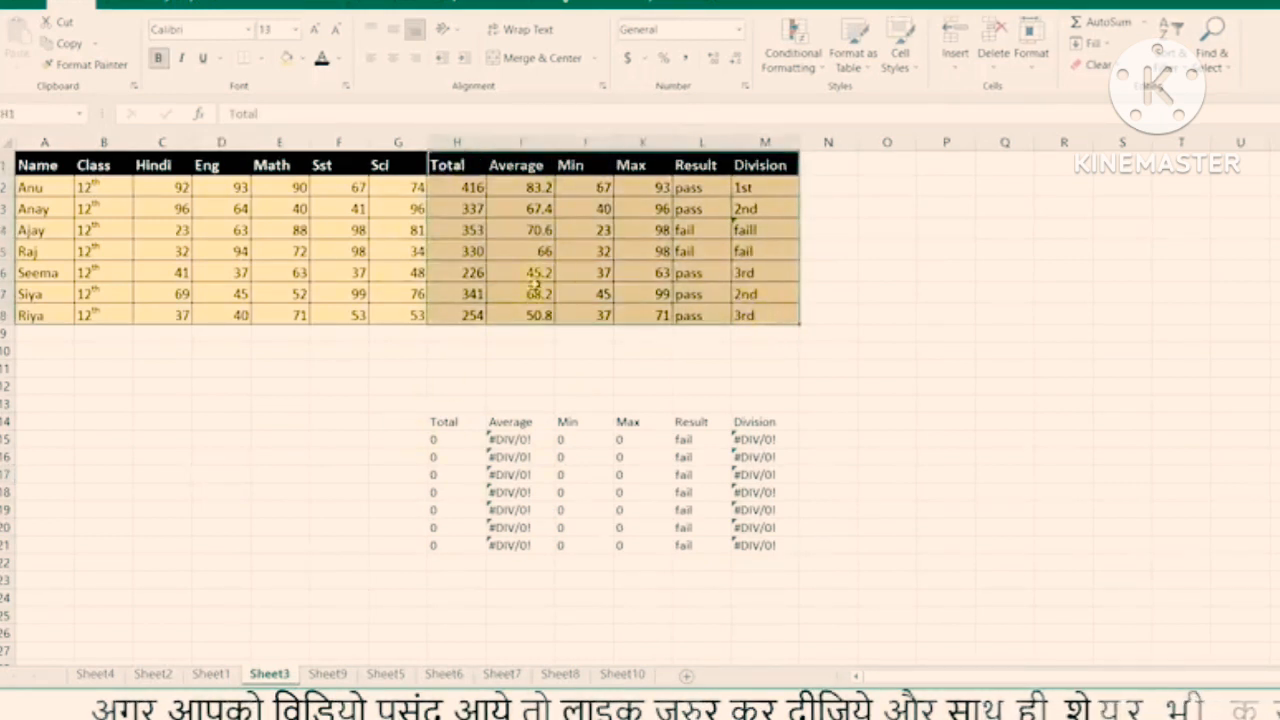
pyautogui.moveTo(441, 440); pyautogui.dragTo(743, 543)
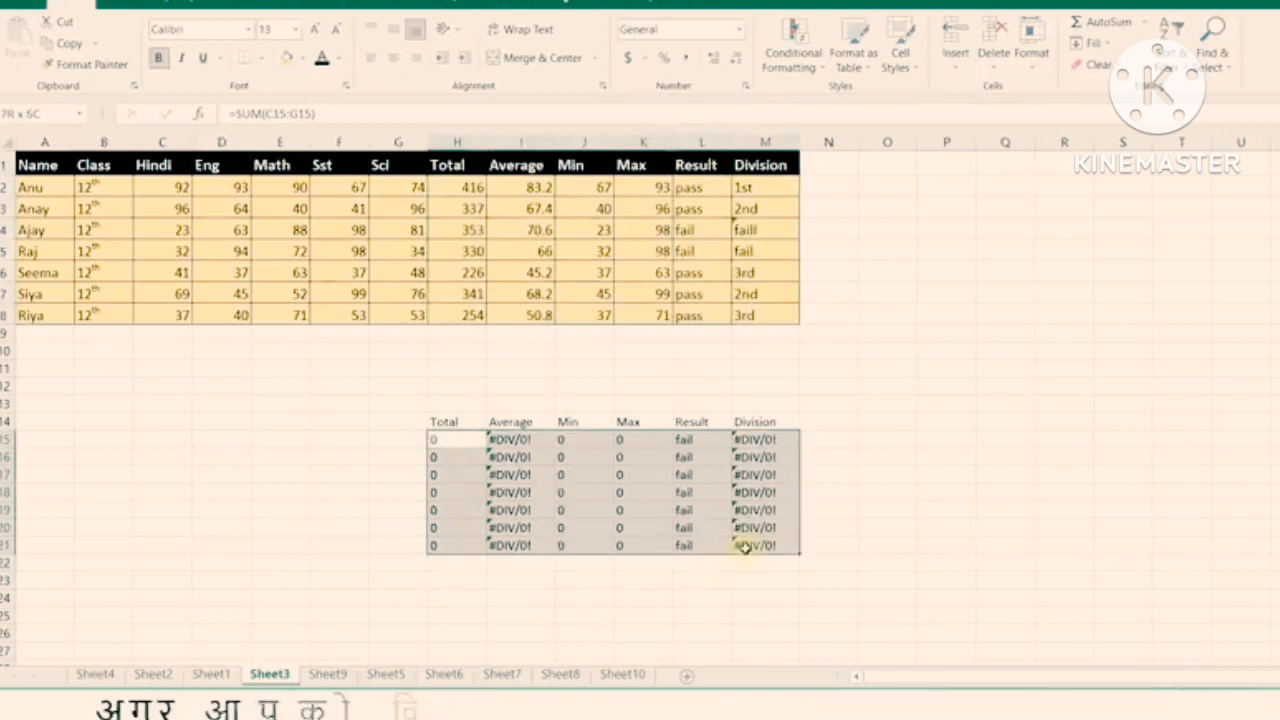
pyautogui.click(451, 445)
pyautogui.moveTo(170, 190); pyautogui.dragTo(408, 192)
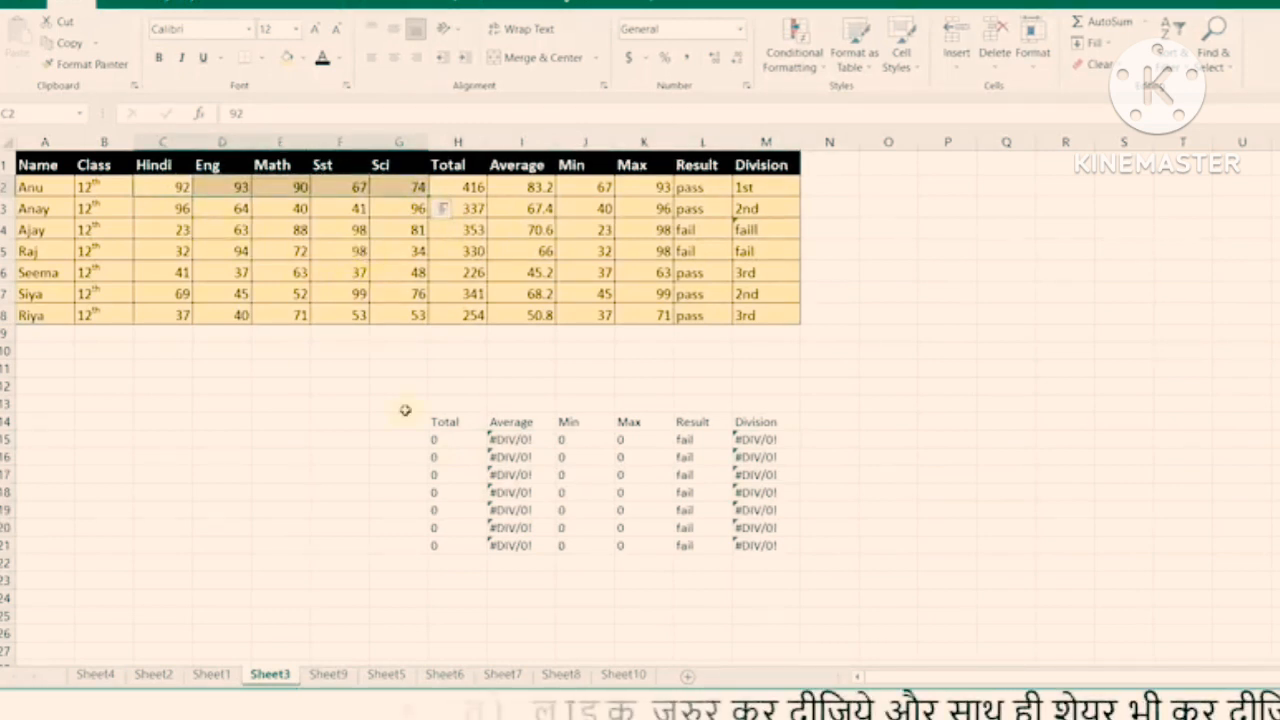
pyautogui.moveTo(453, 445); pyautogui.dragTo(745, 542)
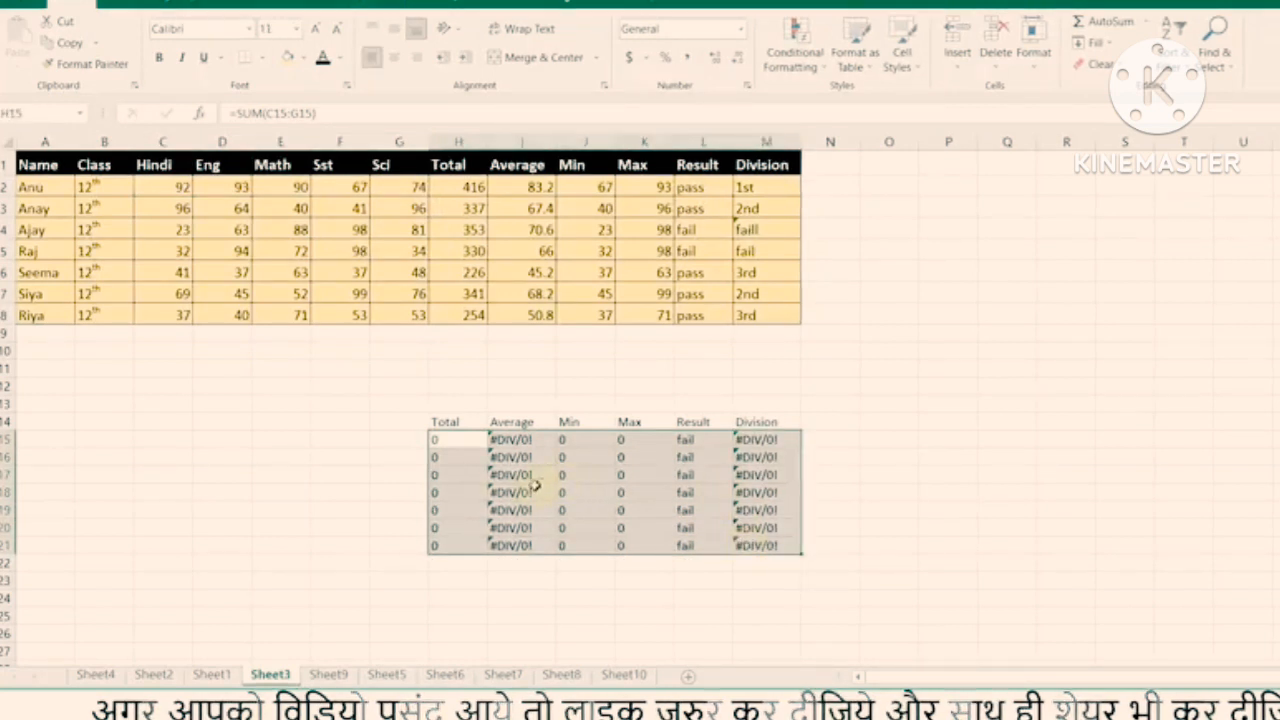
pyautogui.doubleClick(460, 443)
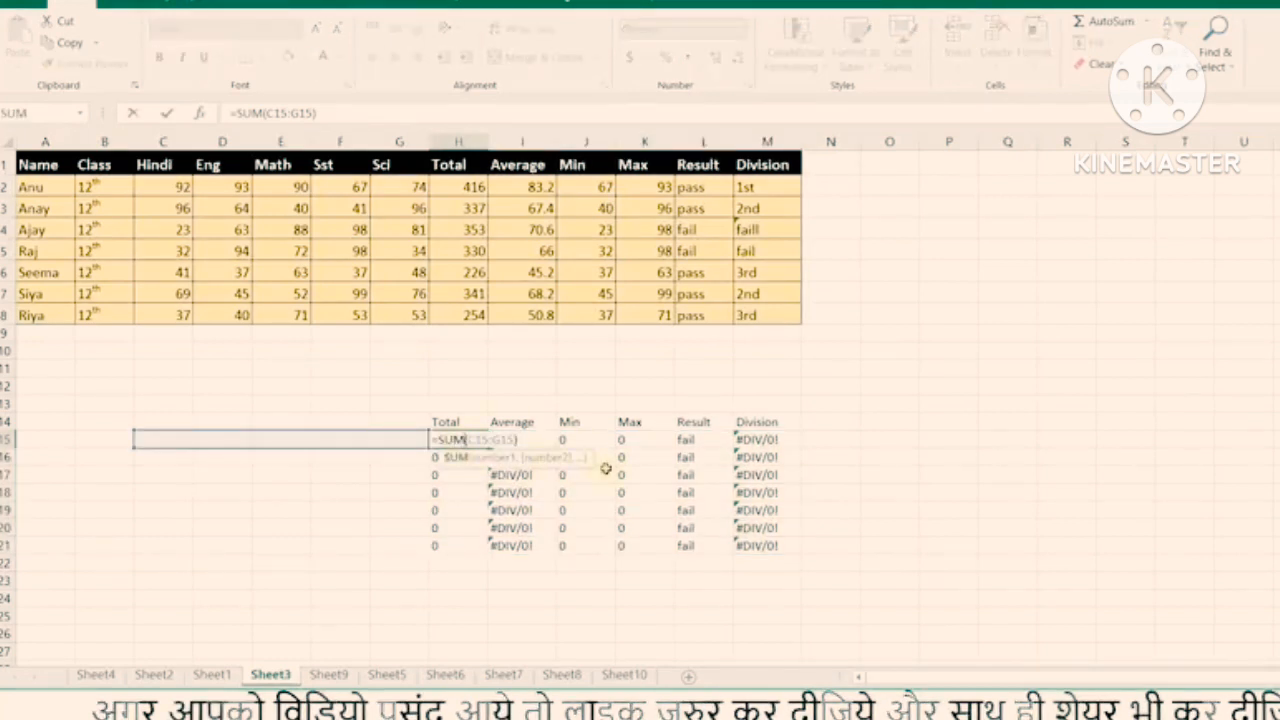
pyautogui.press('Return')
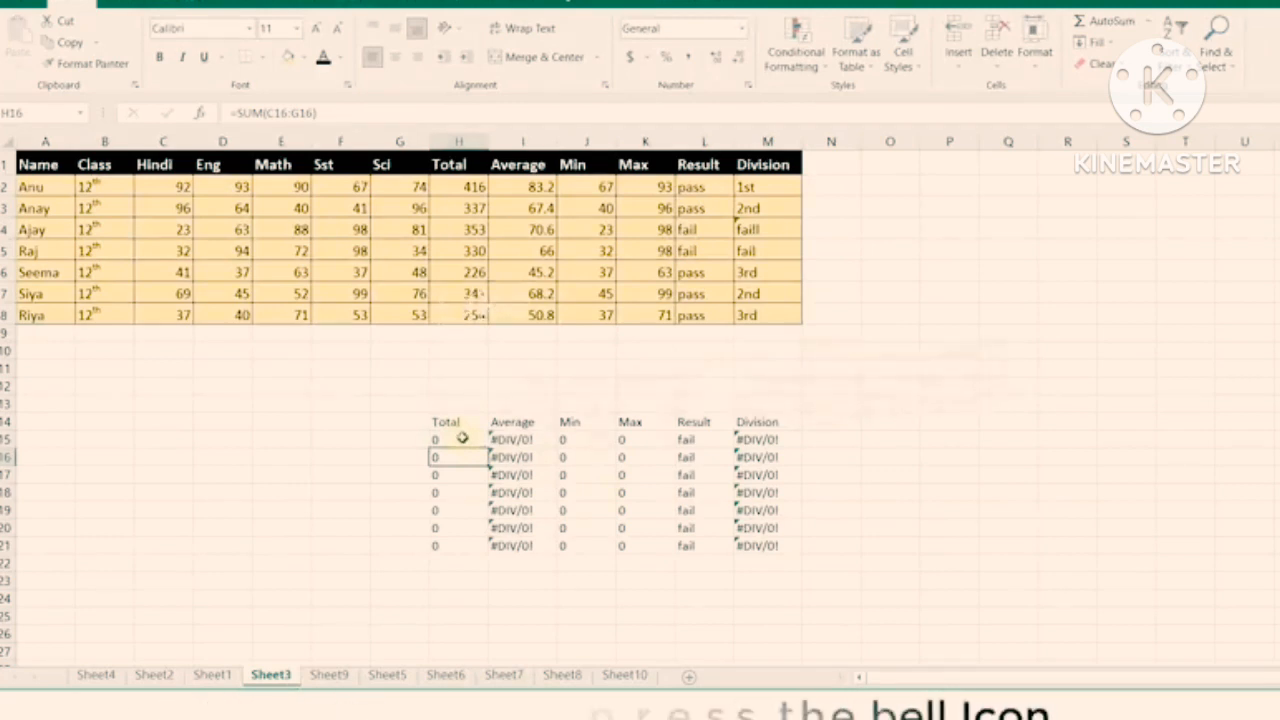
# Copy the pasted cells H15:M21 and look at the Formulas paste option
pyautogui.moveTo(458, 441); pyautogui.dragTo(737, 543)
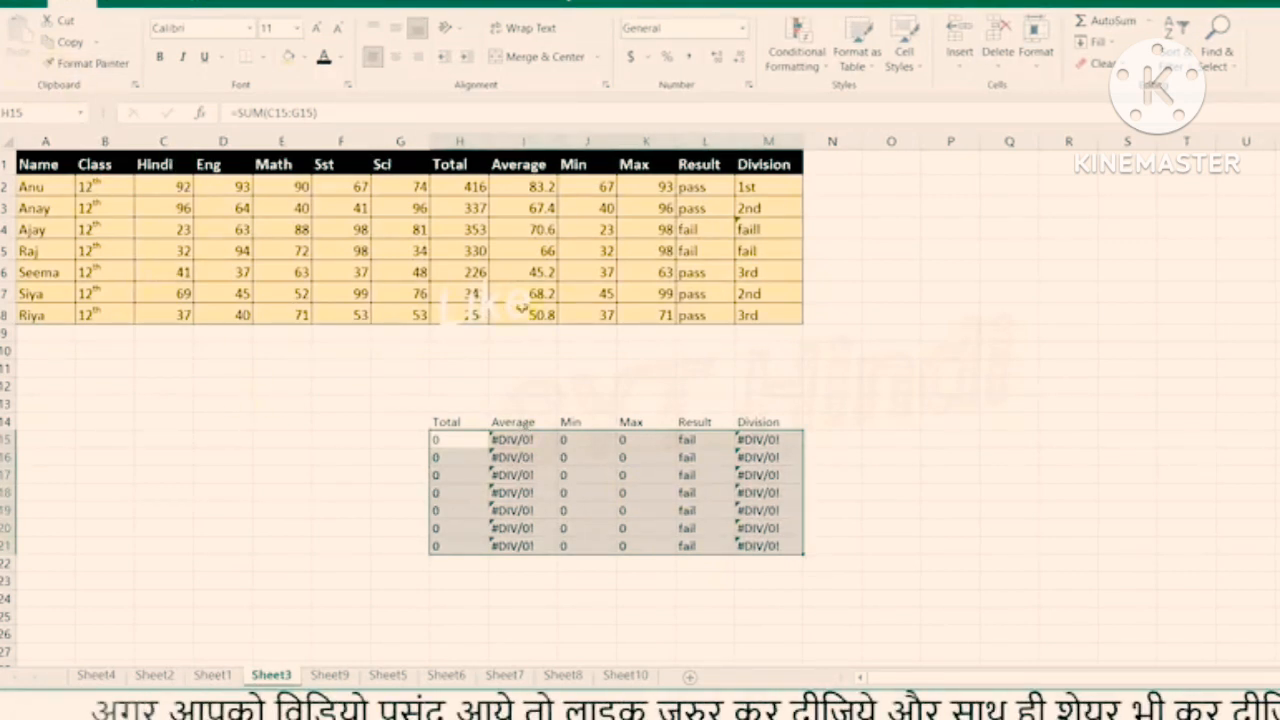
pyautogui.click(15, 65)
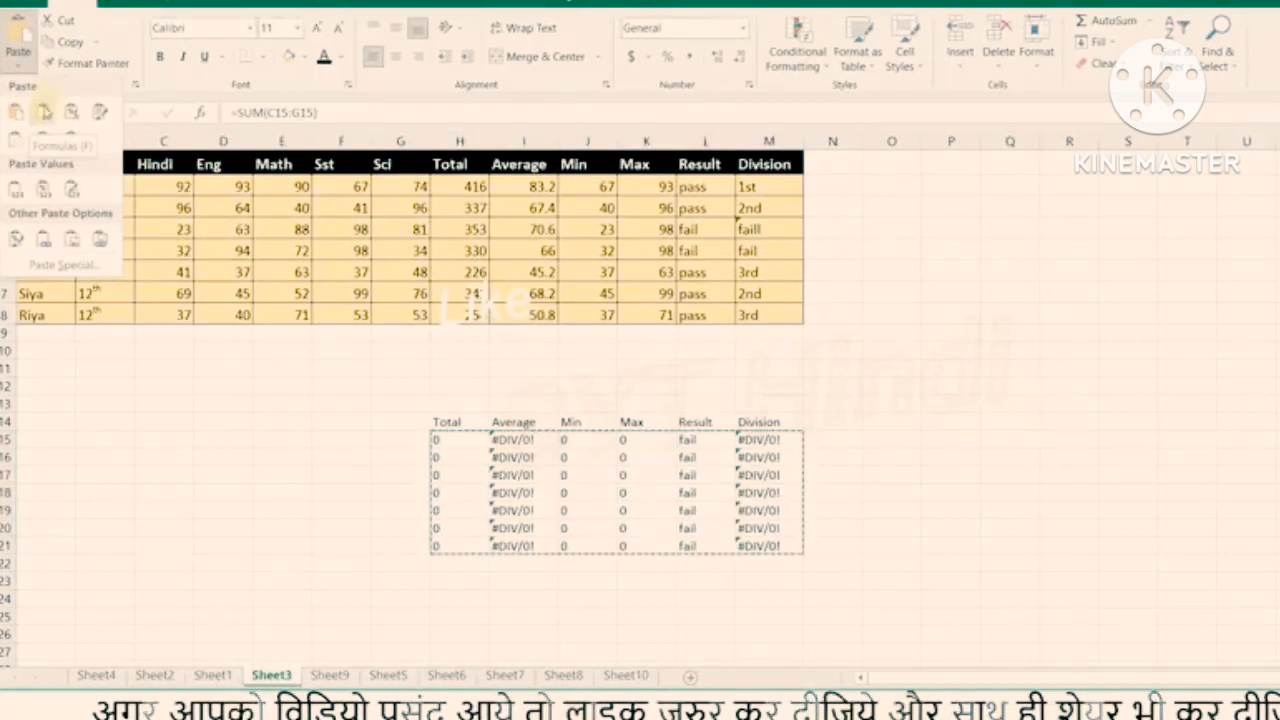
pyautogui.click(44, 112)
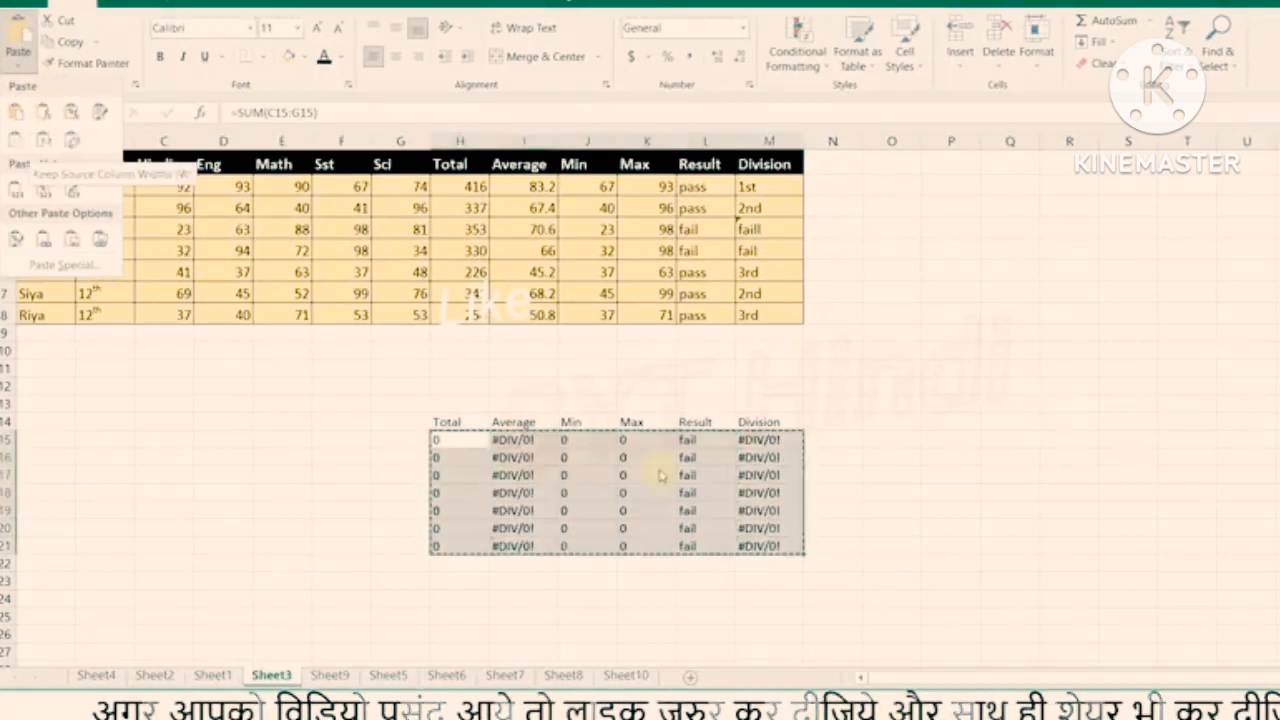
pyautogui.click(499, 475)
# Enter the subject headings hindi, Eng, Maths, Sci and SST in cells C14 to G14
pyautogui.click(205, 405)
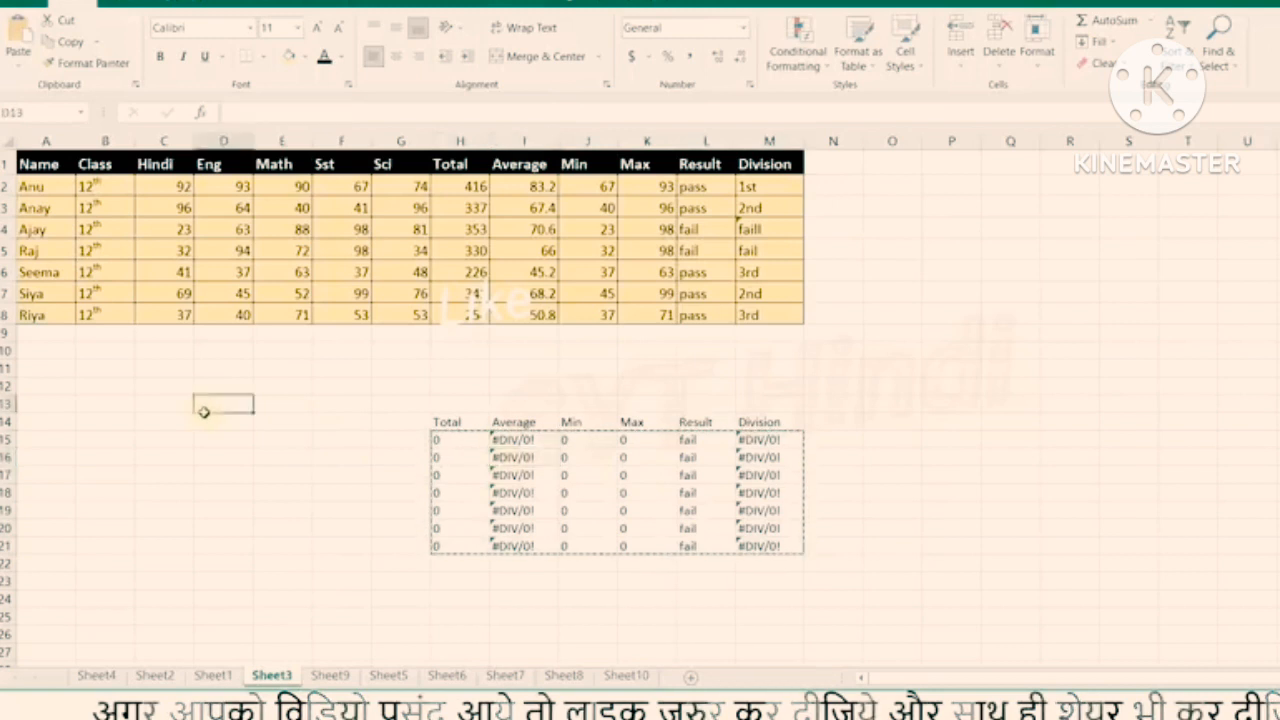
pyautogui.click(119, 414)
pyautogui.click(157, 418)
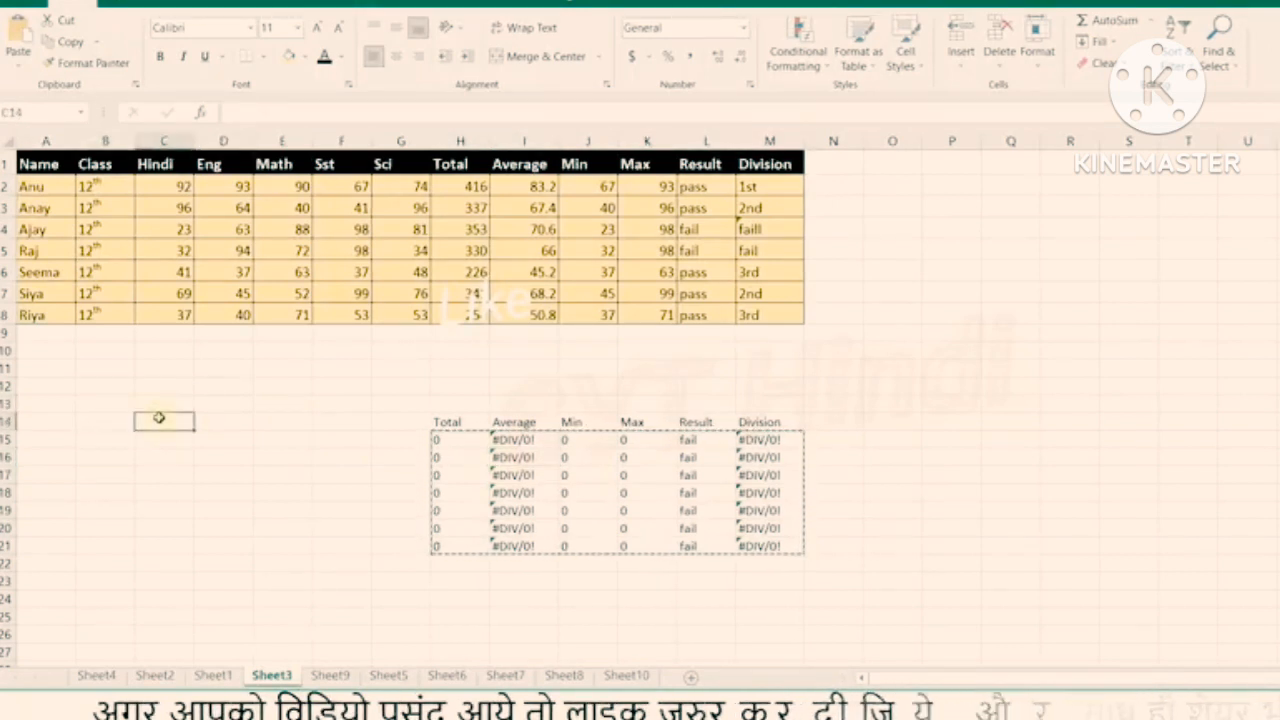
pyautogui.write('hindi')
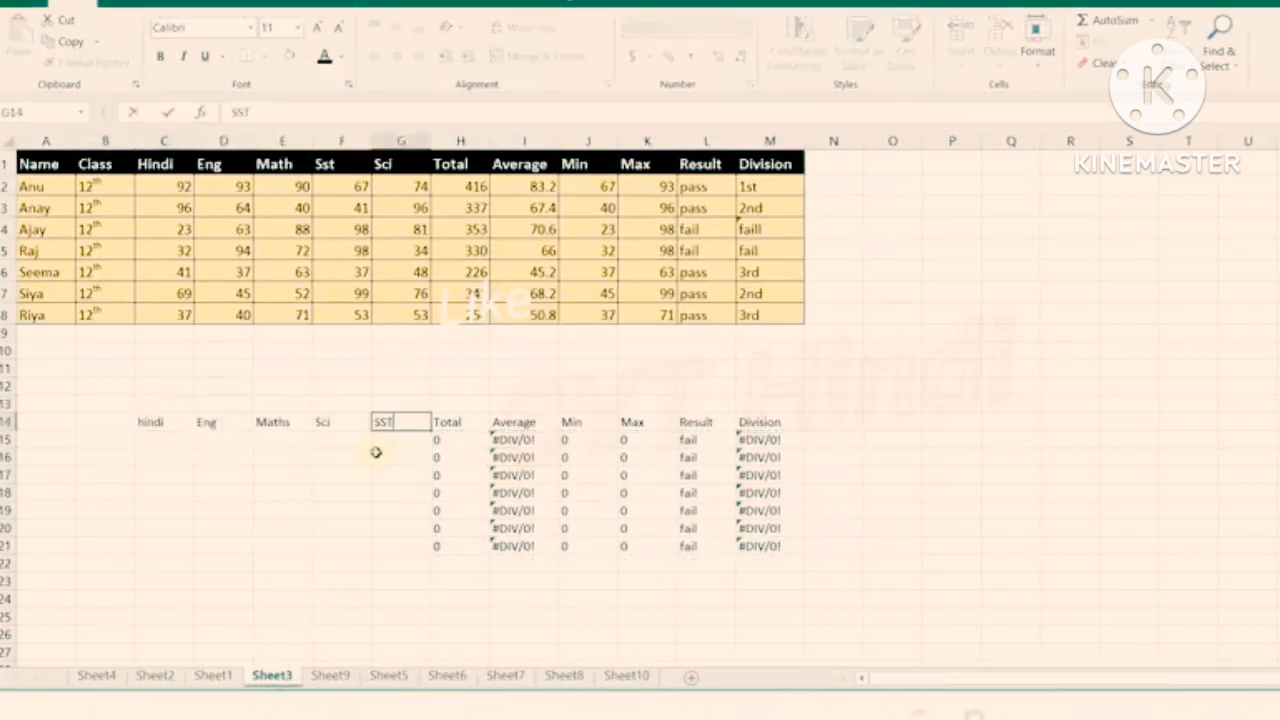
# Enter the marks 12, 34, 55, 77 and 88 in cells C15 to G15 under the subject headings
pyautogui.click(151, 438)
pyautogui.write('1')
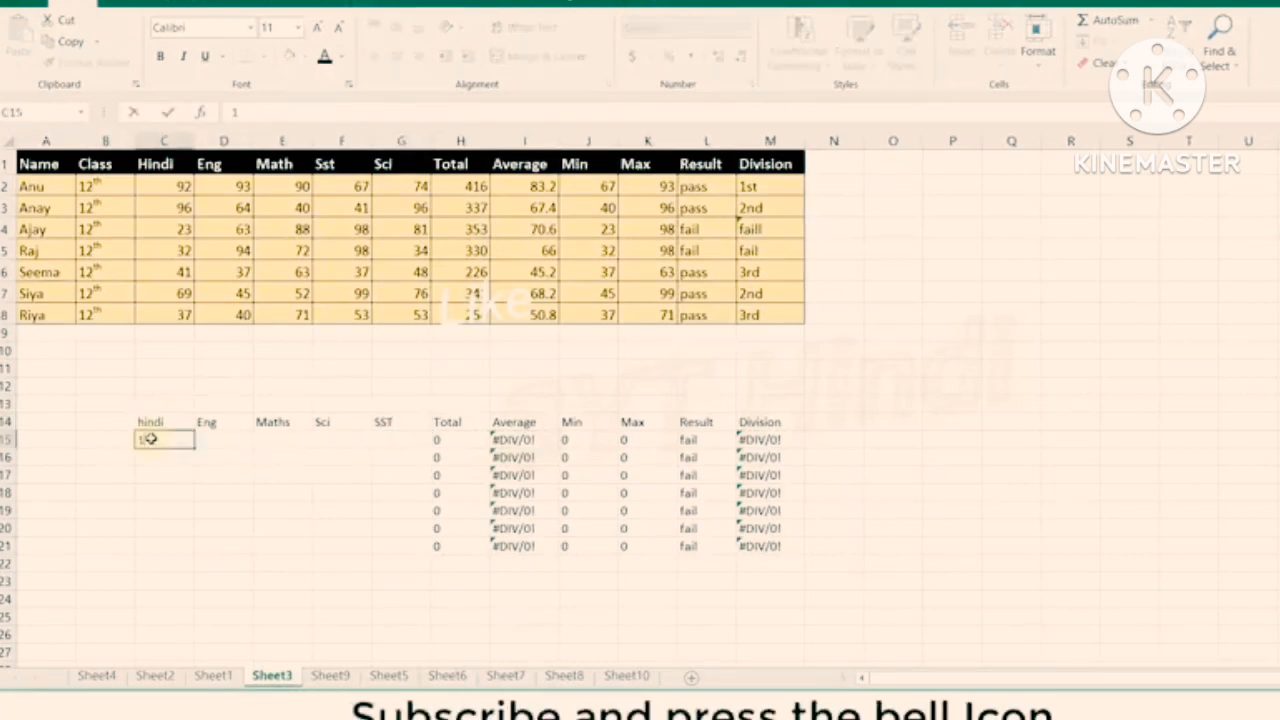
pyautogui.write('2')
pyautogui.click(212, 437)
pyautogui.write('34')
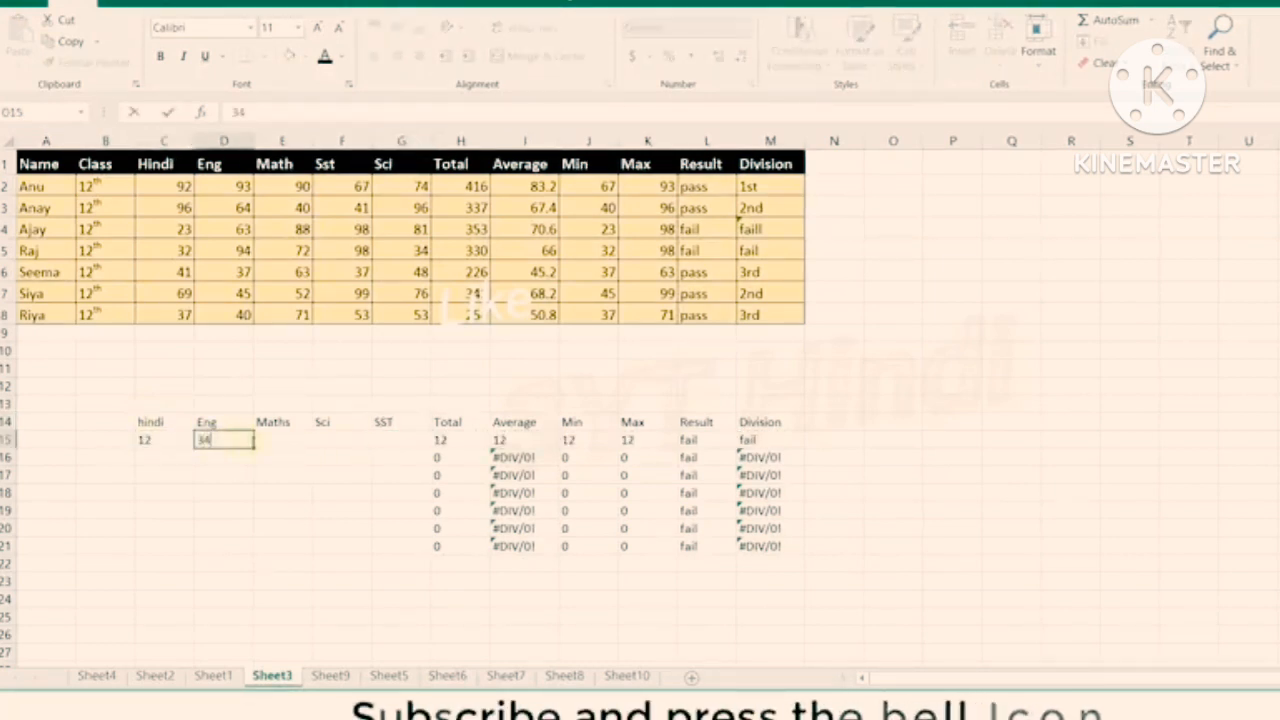
pyautogui.click(287, 442)
pyautogui.write('55')
pyautogui.click(346, 440)
pyautogui.write('77')
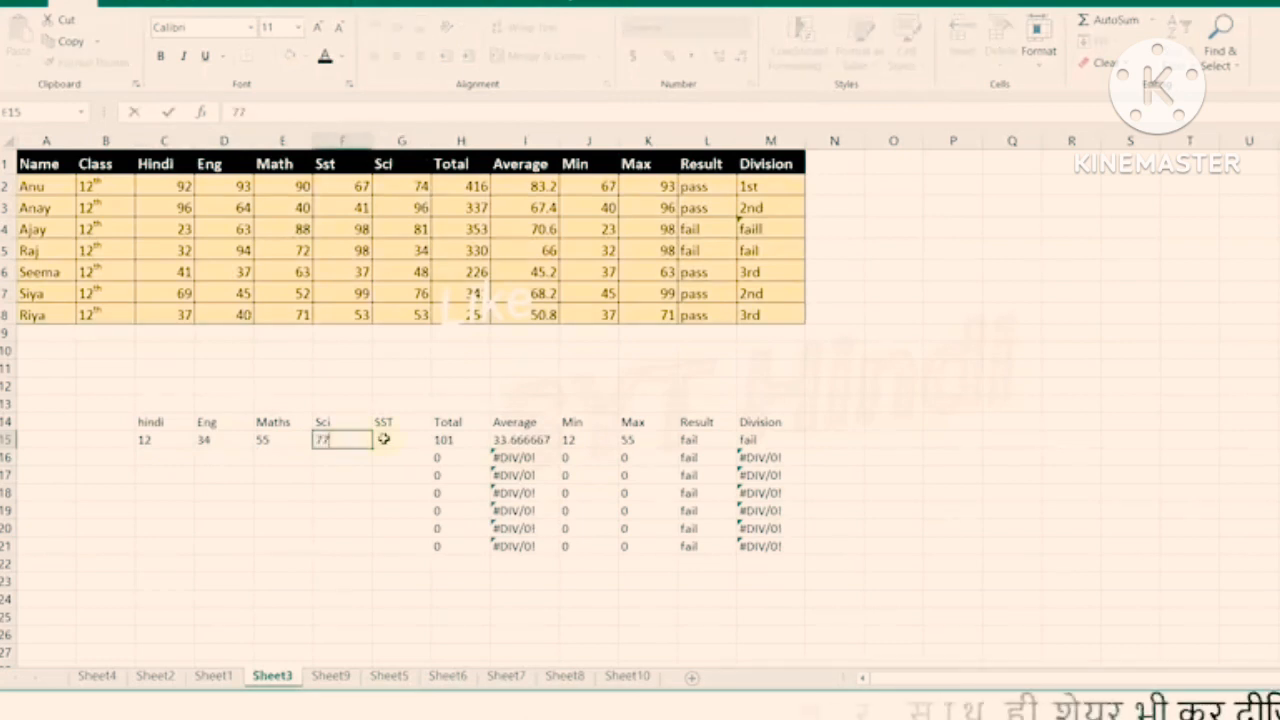
pyautogui.click(383, 438)
pyautogui.write('88')
pyautogui.press('Return')
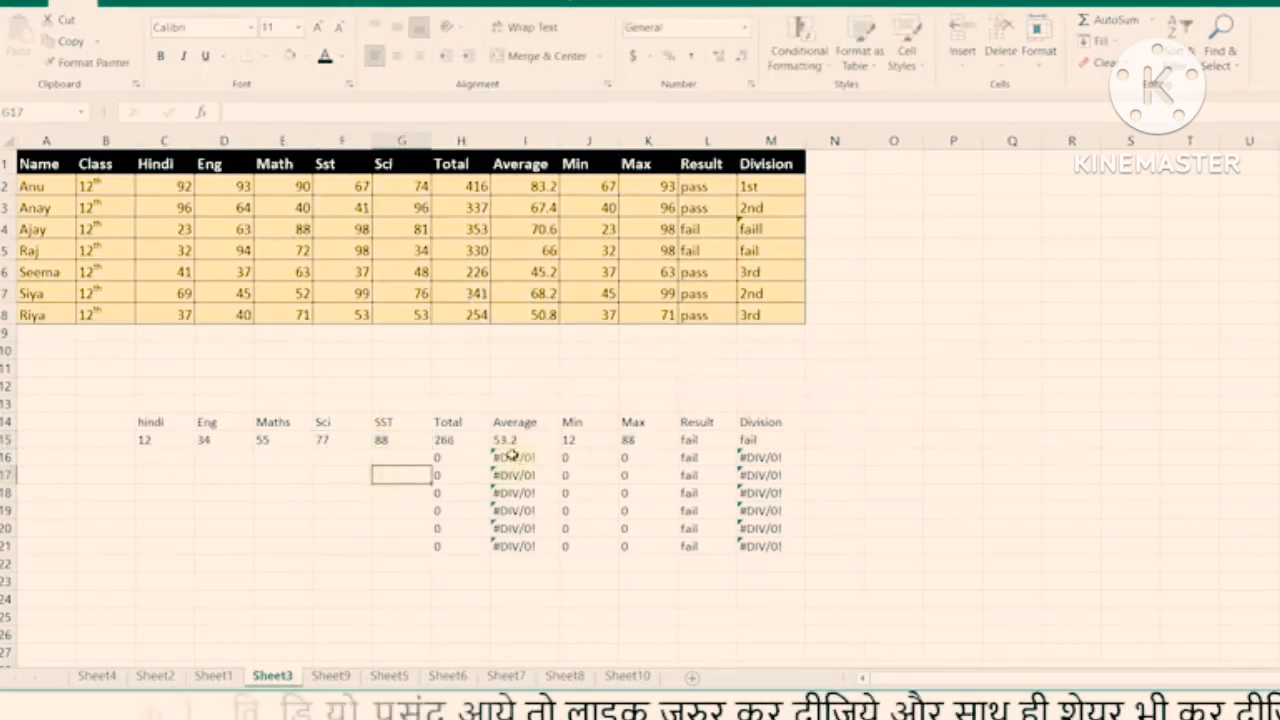
pyautogui.press('Return')
# Change the hindi mark in C15 to 65 and check the recalculated results in H15:M15
pyautogui.click(157, 440)
pyautogui.write('65')
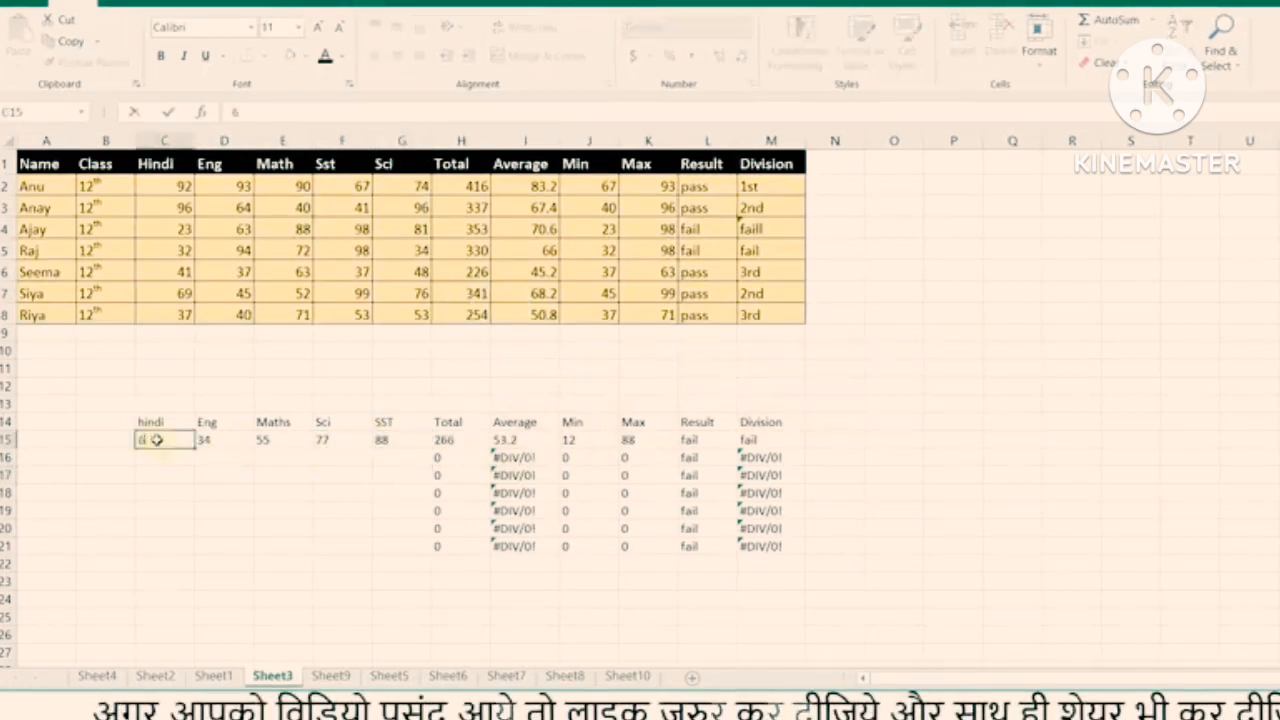
pyautogui.press('Return')
pyautogui.press('Return')
pyautogui.moveTo(450, 440); pyautogui.dragTo(752, 440)
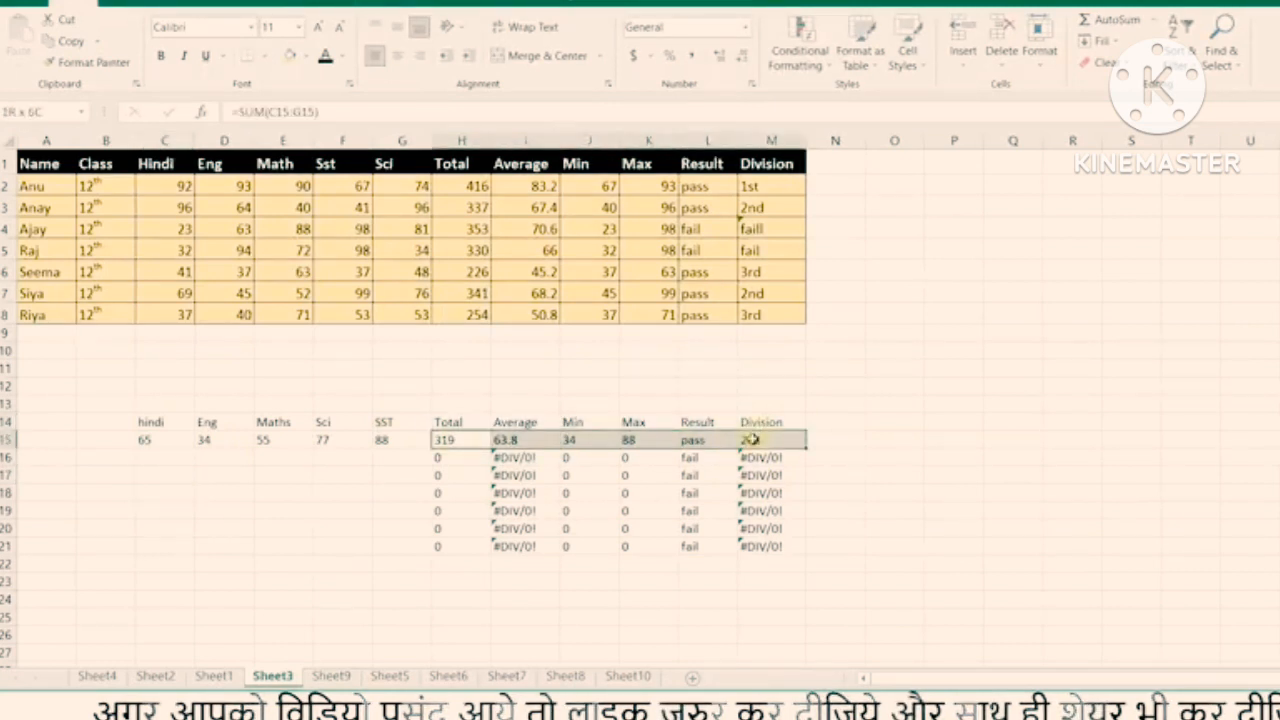
pyautogui.click(407, 477)
# Compare the pasted block H14:M21 with the original calculated columns H1:M8
pyautogui.moveTo(439, 424); pyautogui.dragTo(775, 546)
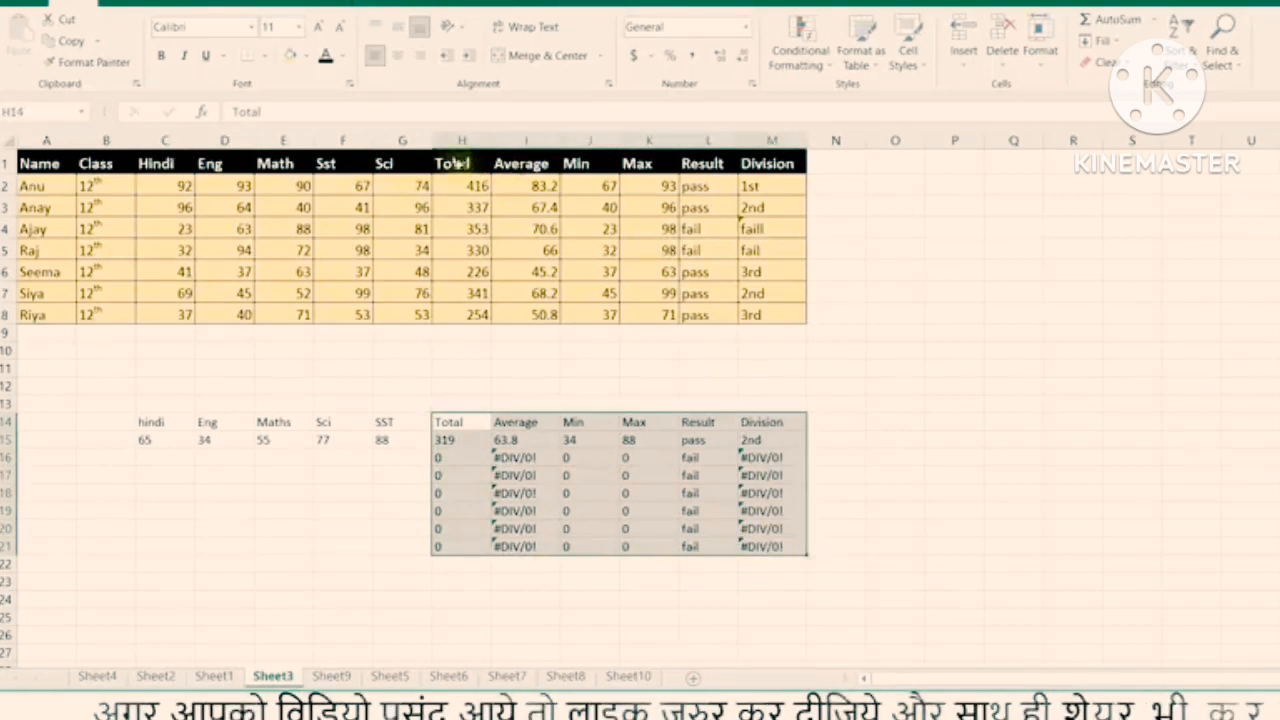
pyautogui.moveTo(455, 168); pyautogui.dragTo(745, 313)
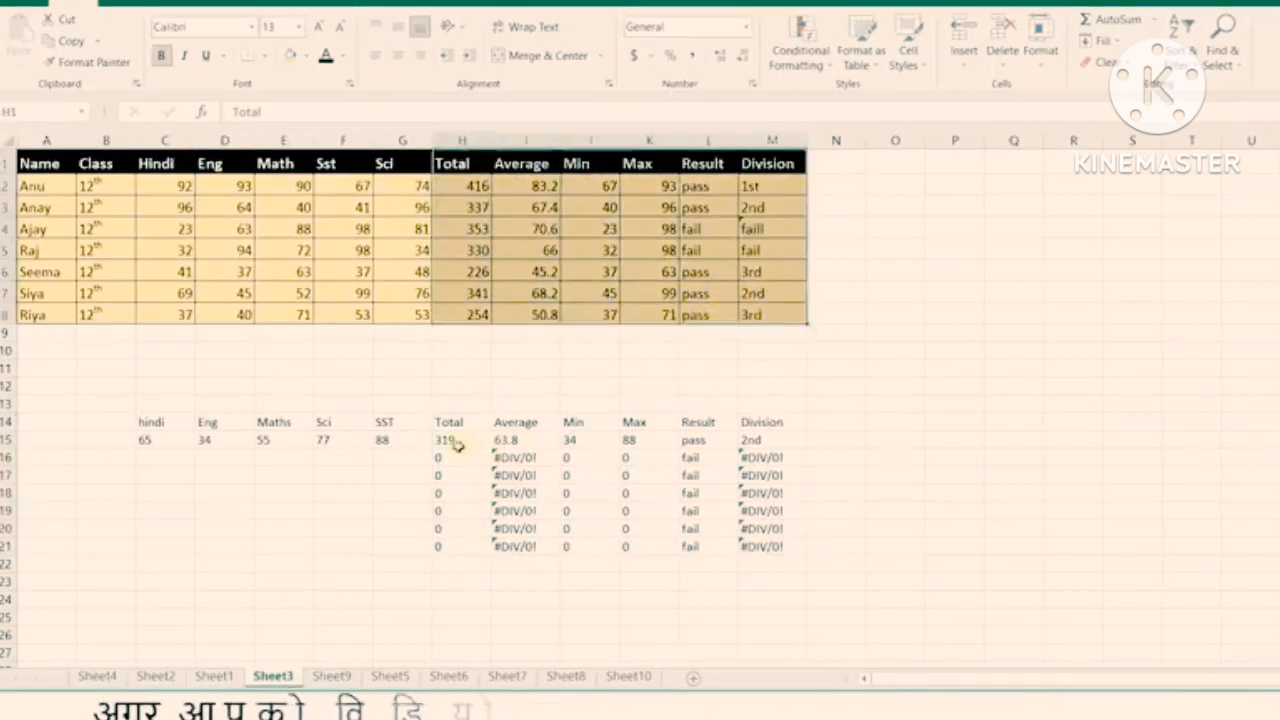
pyautogui.moveTo(439, 424); pyautogui.dragTo(755, 547)
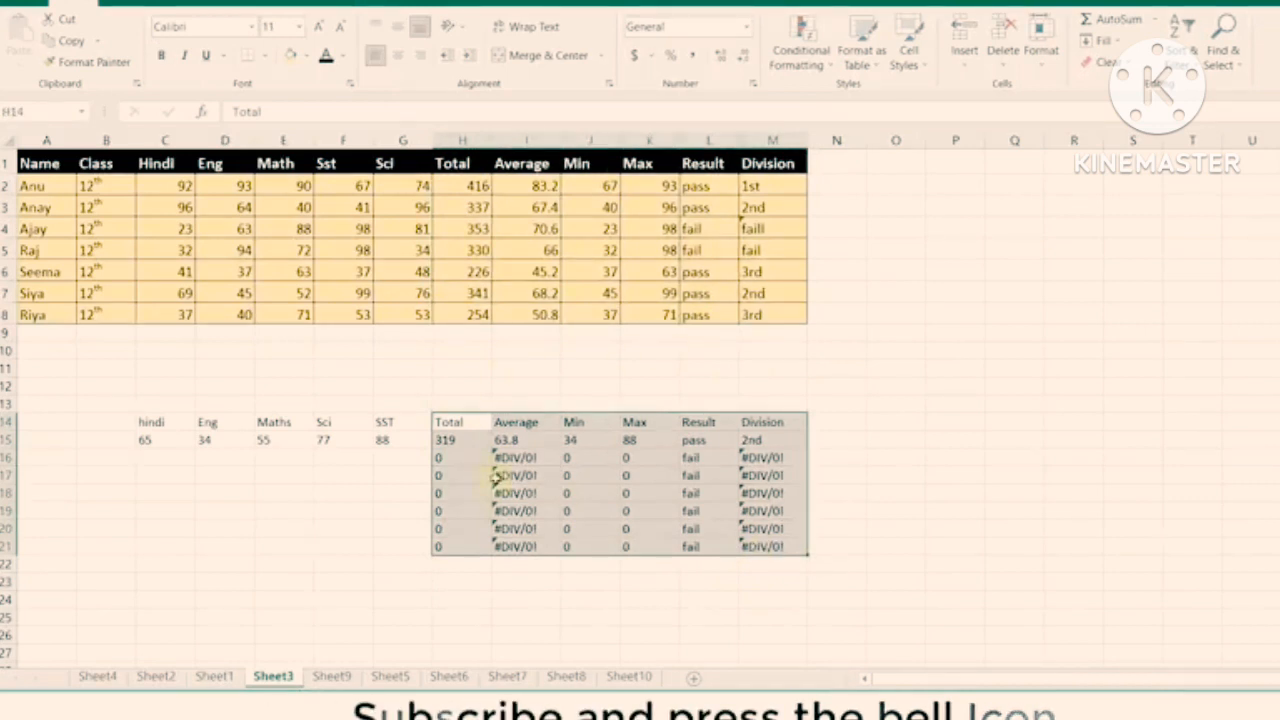
pyautogui.click(282, 490)
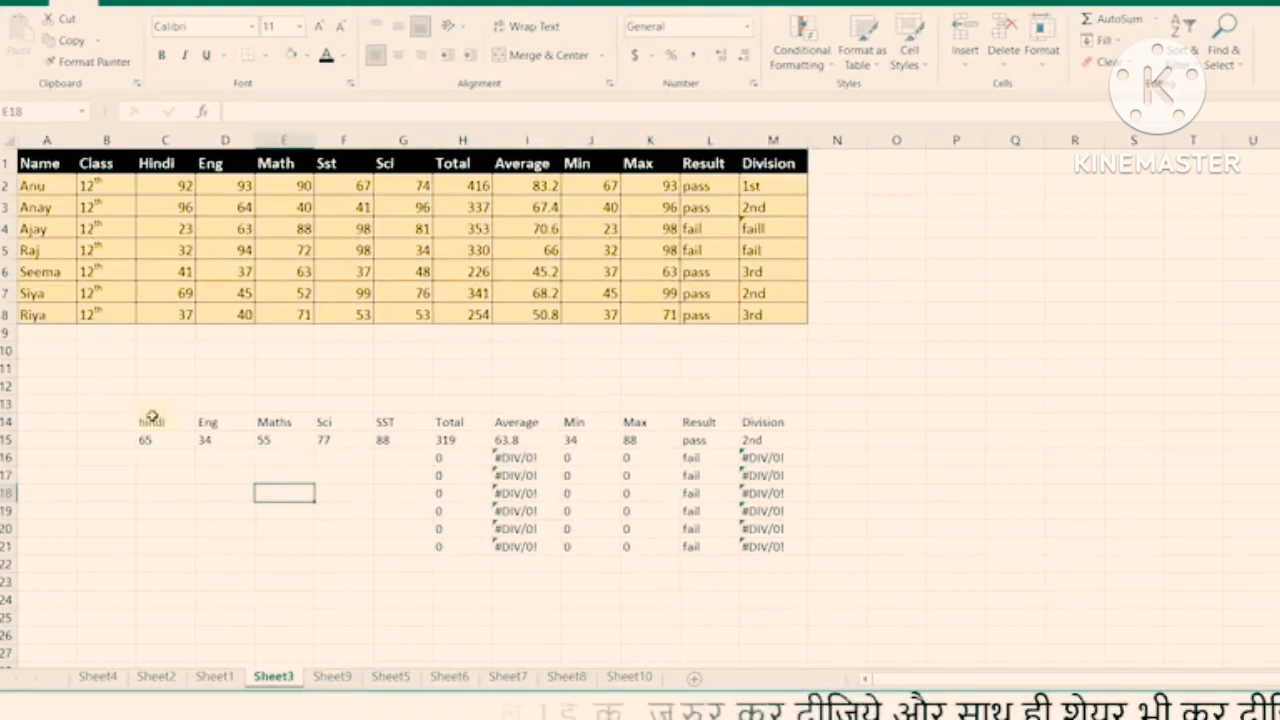
# Clear the contents of the practice range C14:O23 below the marks table
pyautogui.moveTo(151, 416); pyautogui.dragTo(920, 586)
pyautogui.press('Delete')
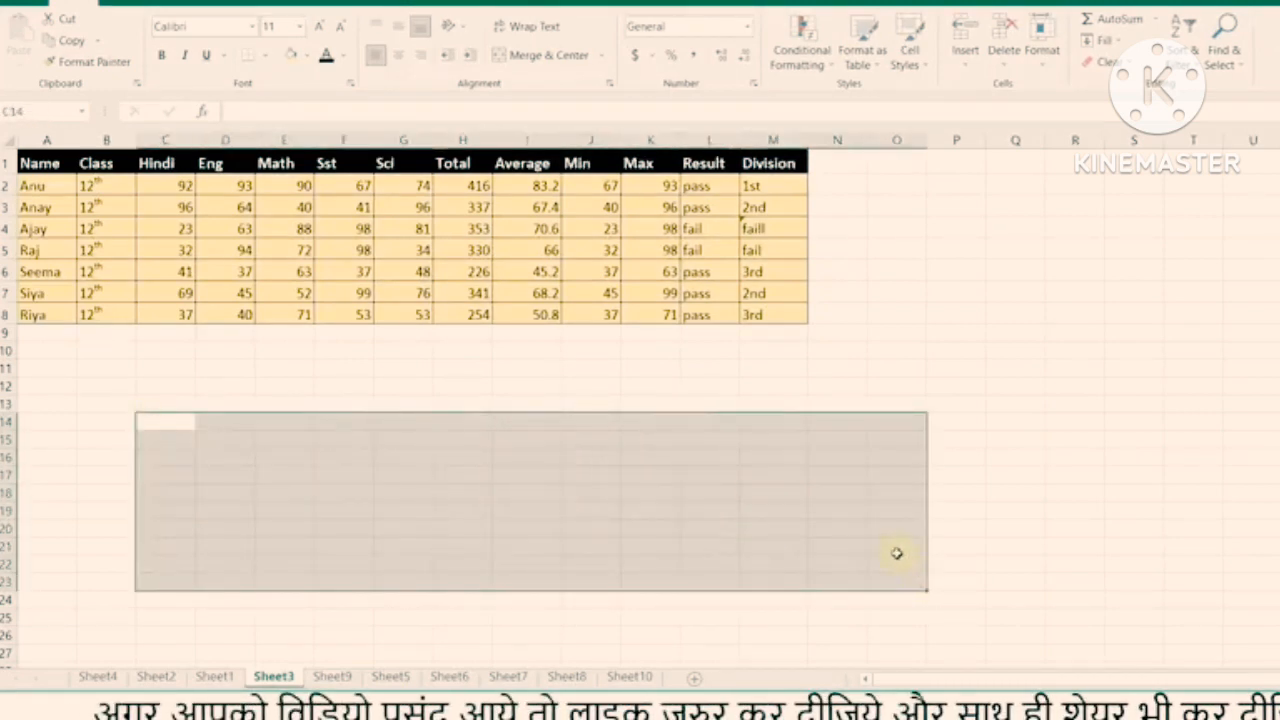
pyautogui.click(431, 405)
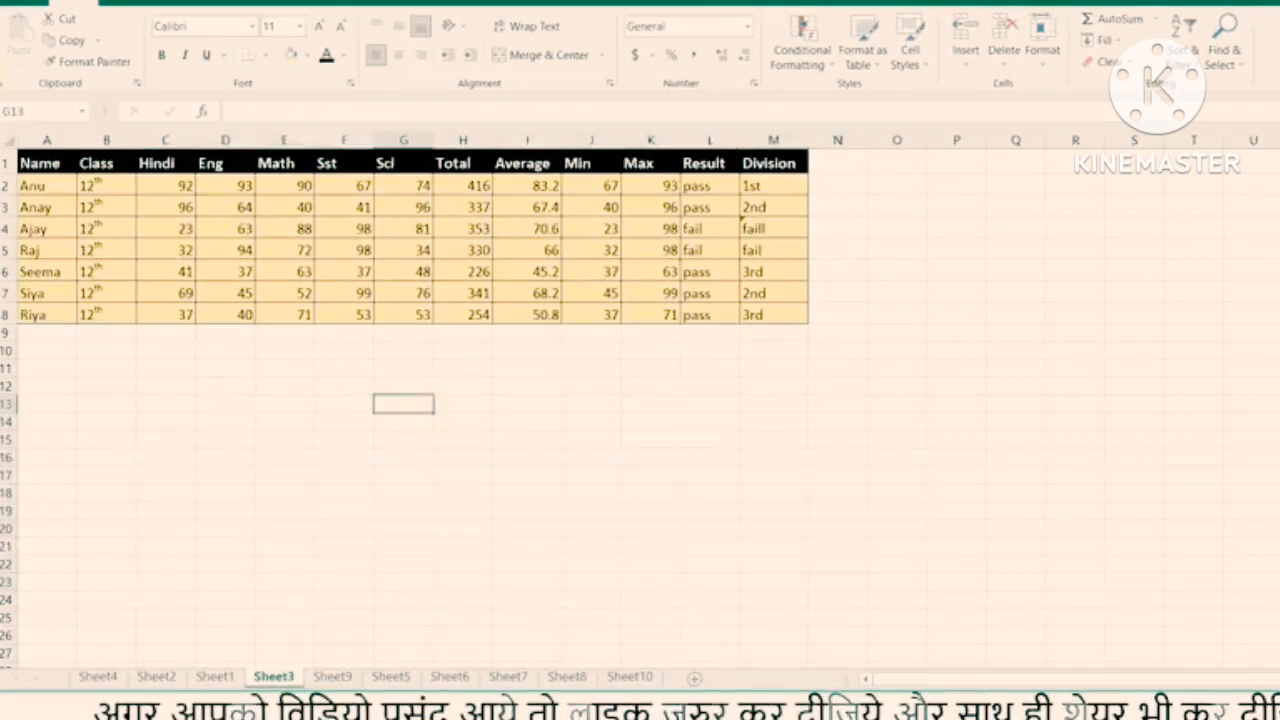
# Copy the calculated columns H1:M8 and preview the Keep Source Formatting paste at H14 without applying it
pyautogui.moveTo(452, 163); pyautogui.dragTo(770, 314)
pyautogui.hotkey('ctrl', 'c')
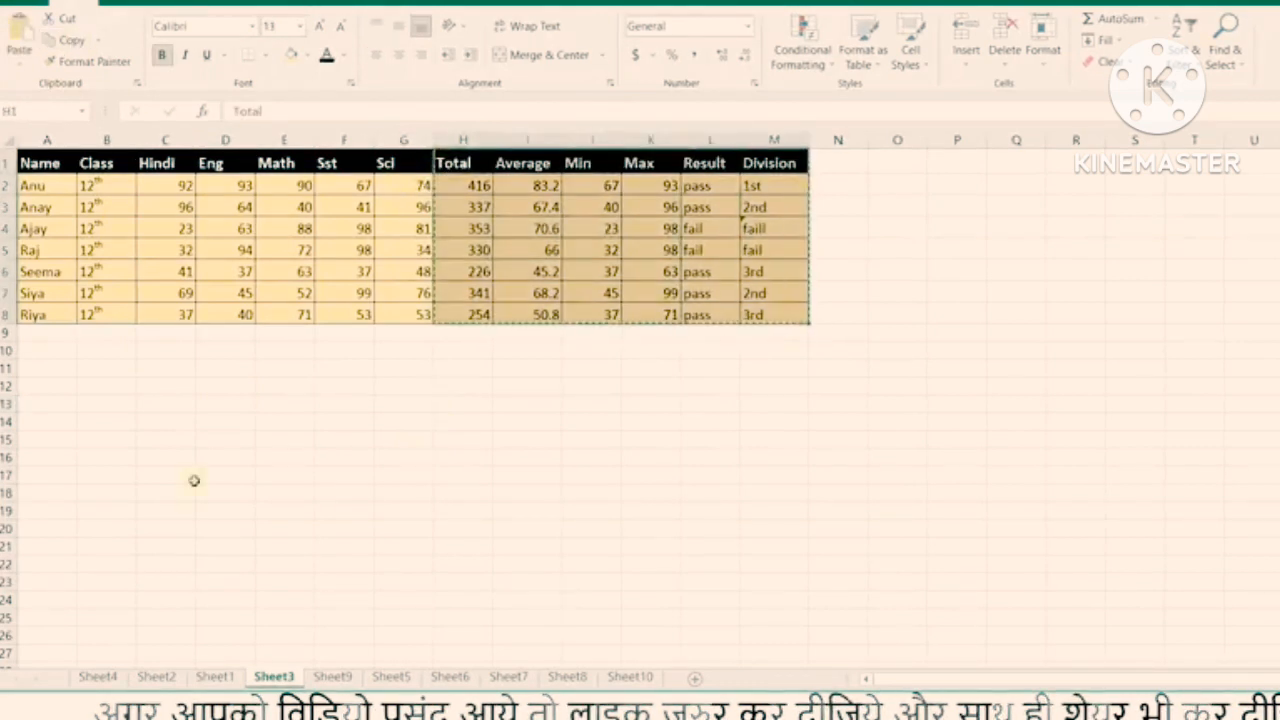
pyautogui.click(457, 426)
pyautogui.click(19, 62)
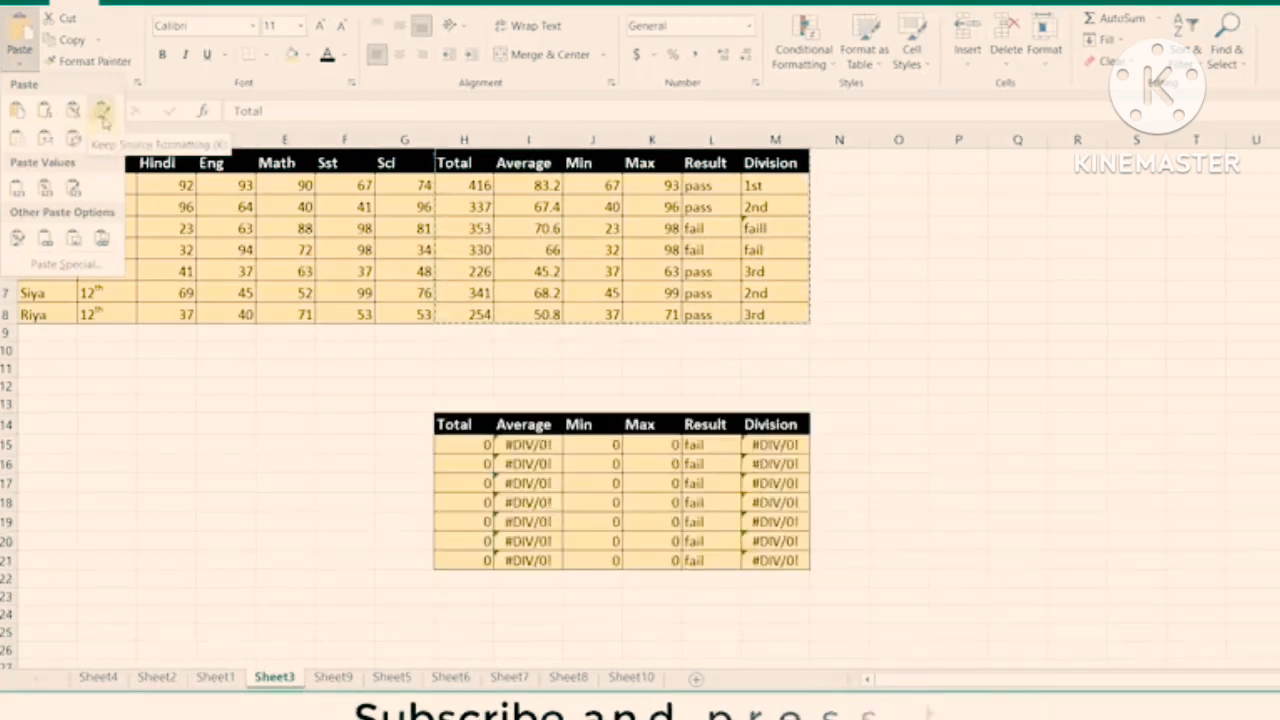
pyautogui.press('Escape')
pyautogui.click(408, 425)
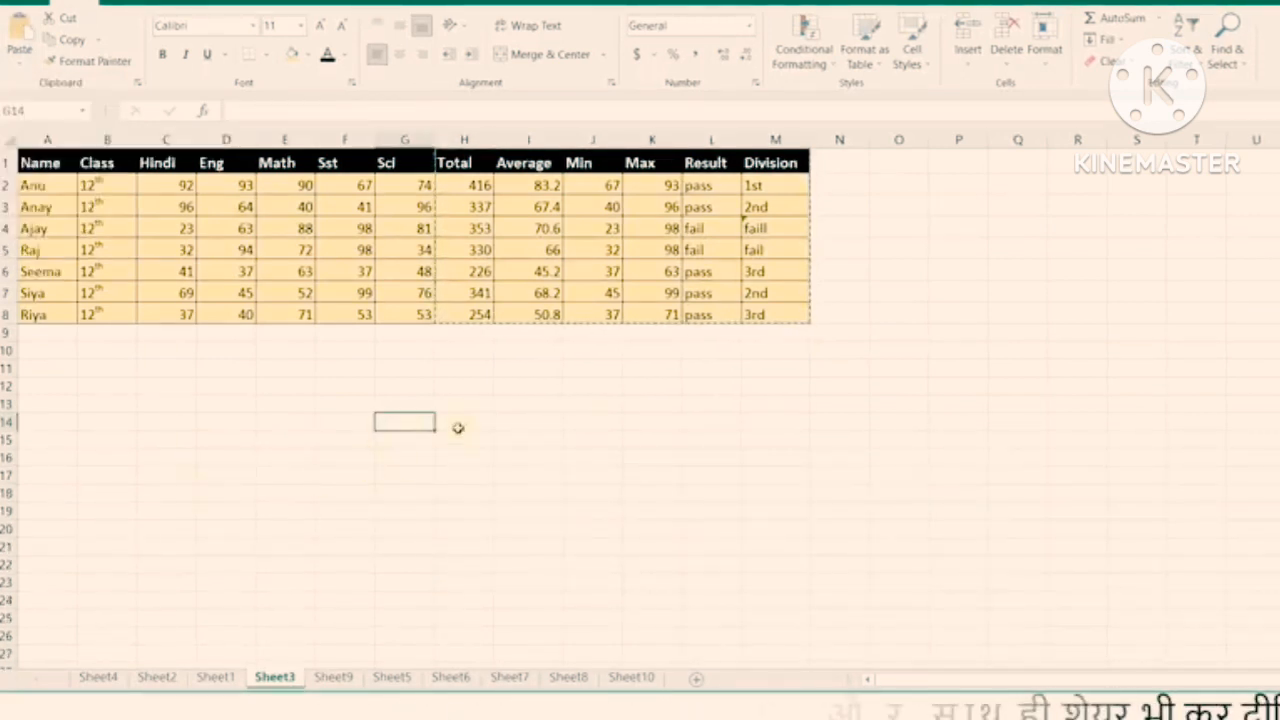
# Paste the copied columns H1:M8 at H13 with the Formulas option, and clear the pasted cells
pyautogui.moveTo(447, 166); pyautogui.dragTo(751, 314)
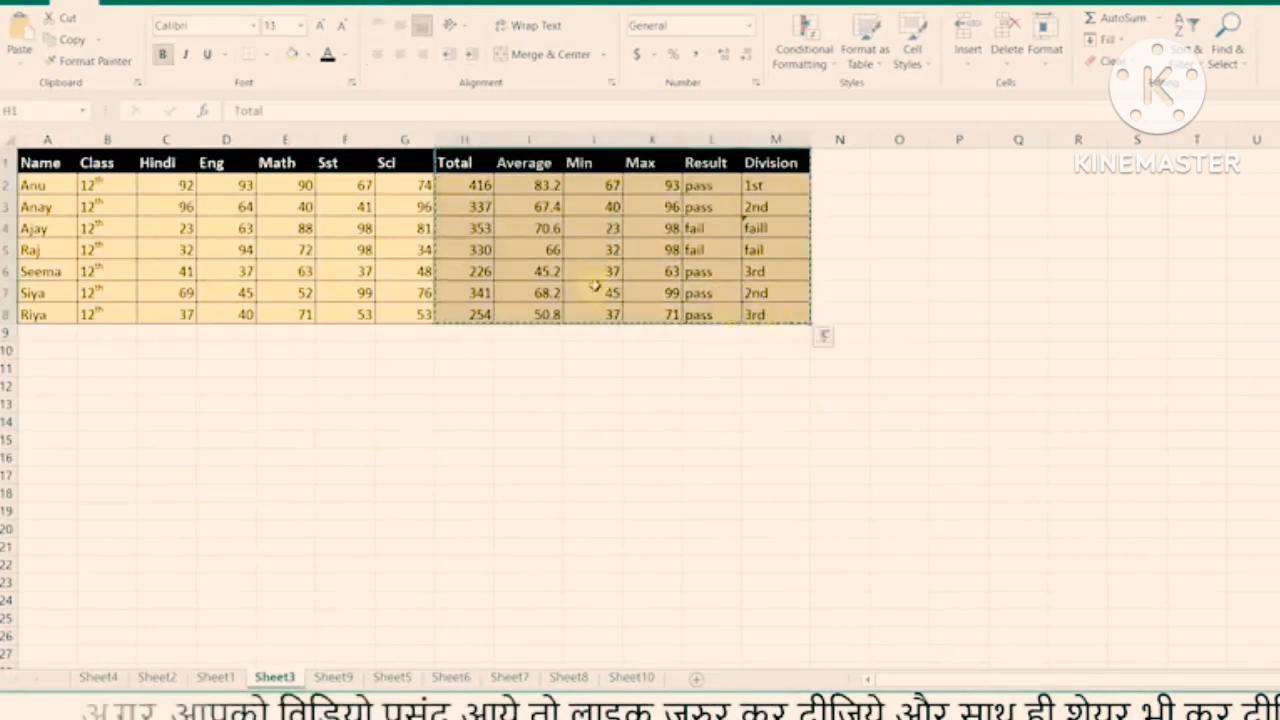
pyautogui.click(458, 425)
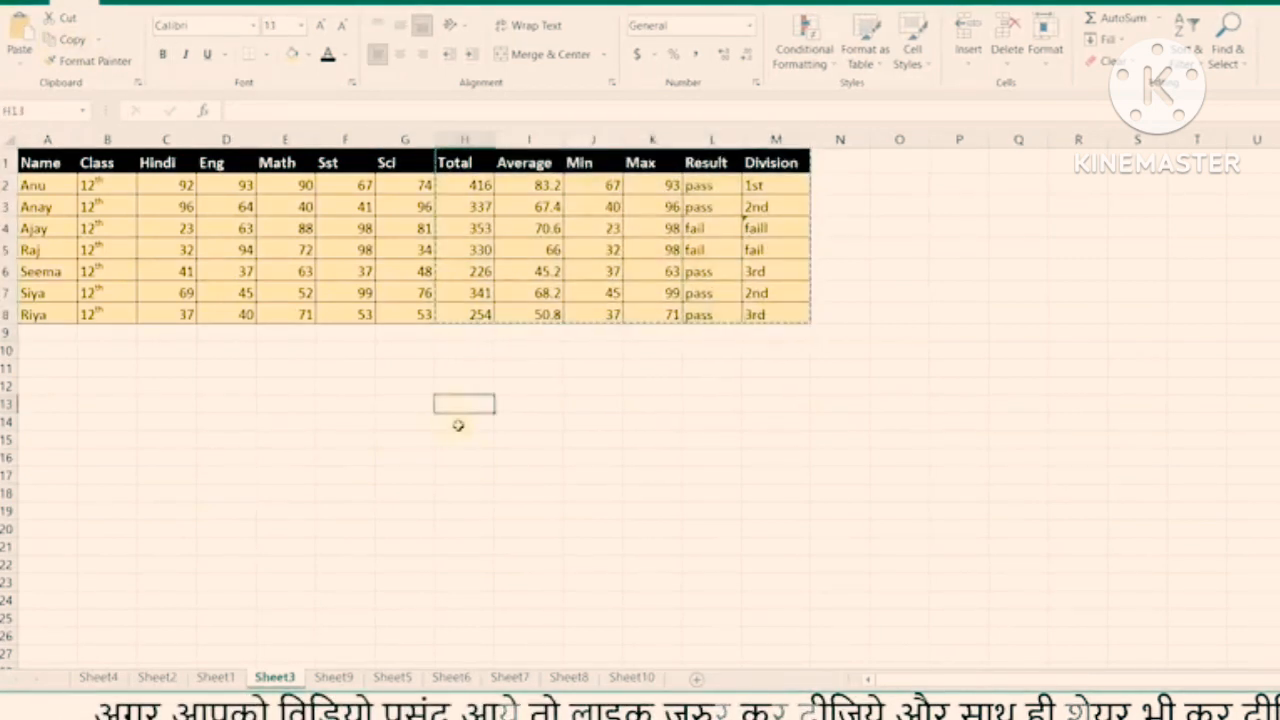
pyautogui.click(20, 66)
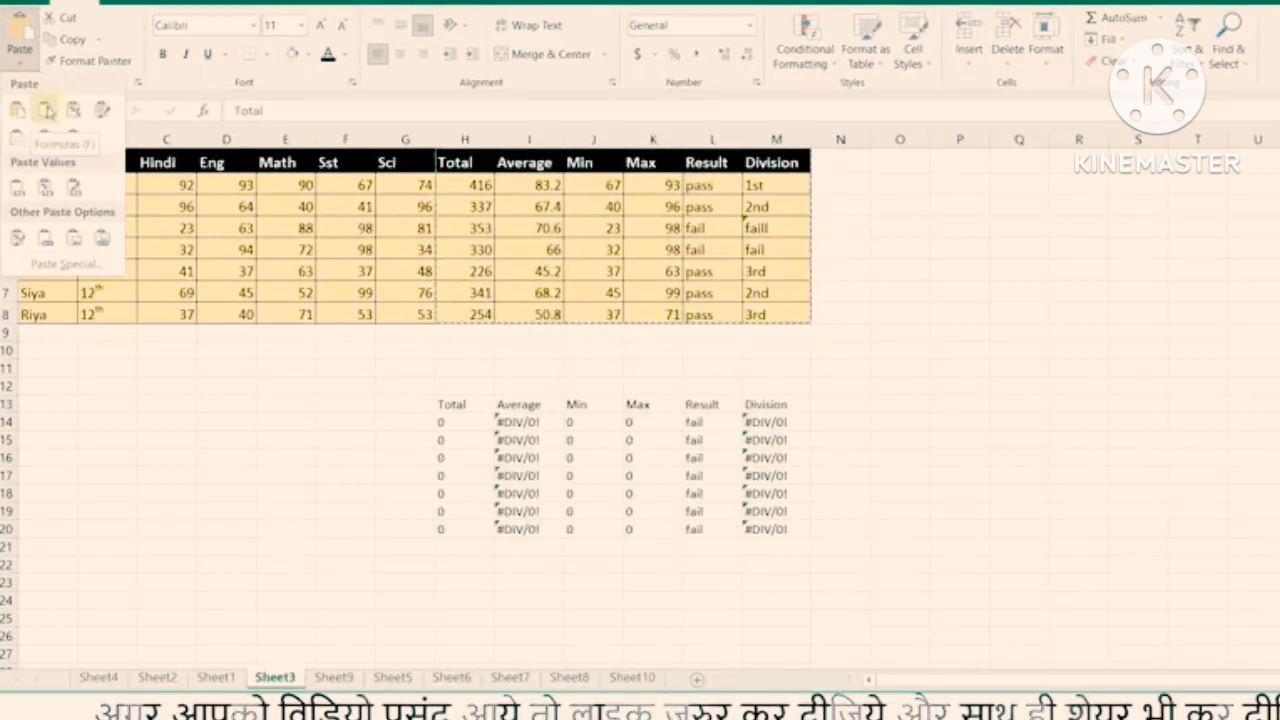
pyautogui.click(47, 110)
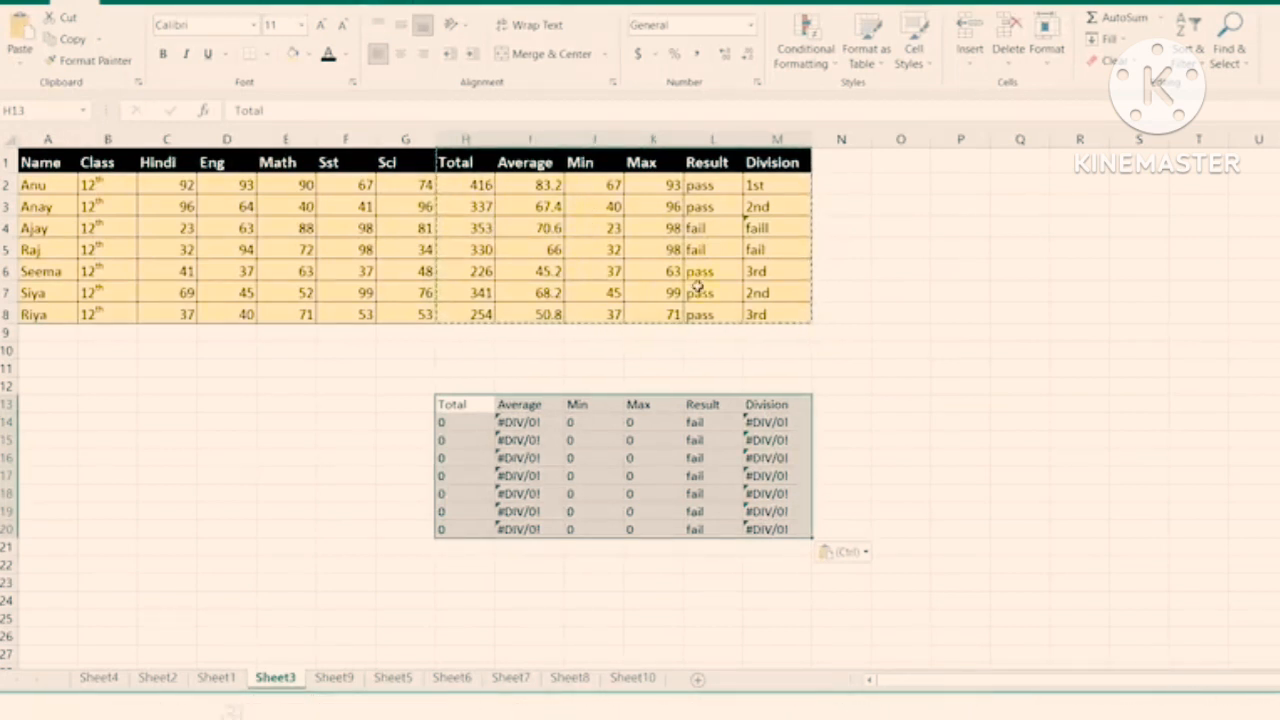
pyautogui.press('Delete')
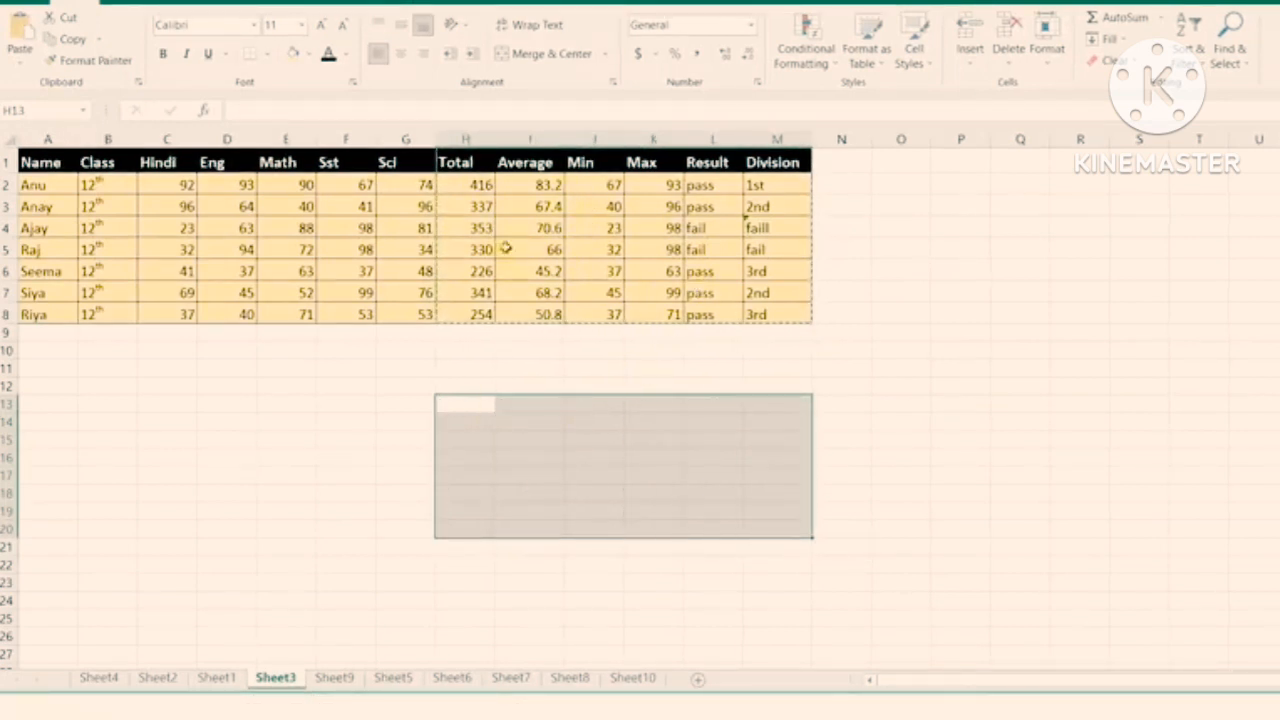
# Paste the copied columns H1:M8 at H13 with the Keep Source Formatting option
pyautogui.moveTo(463, 168); pyautogui.dragTo(777, 314)
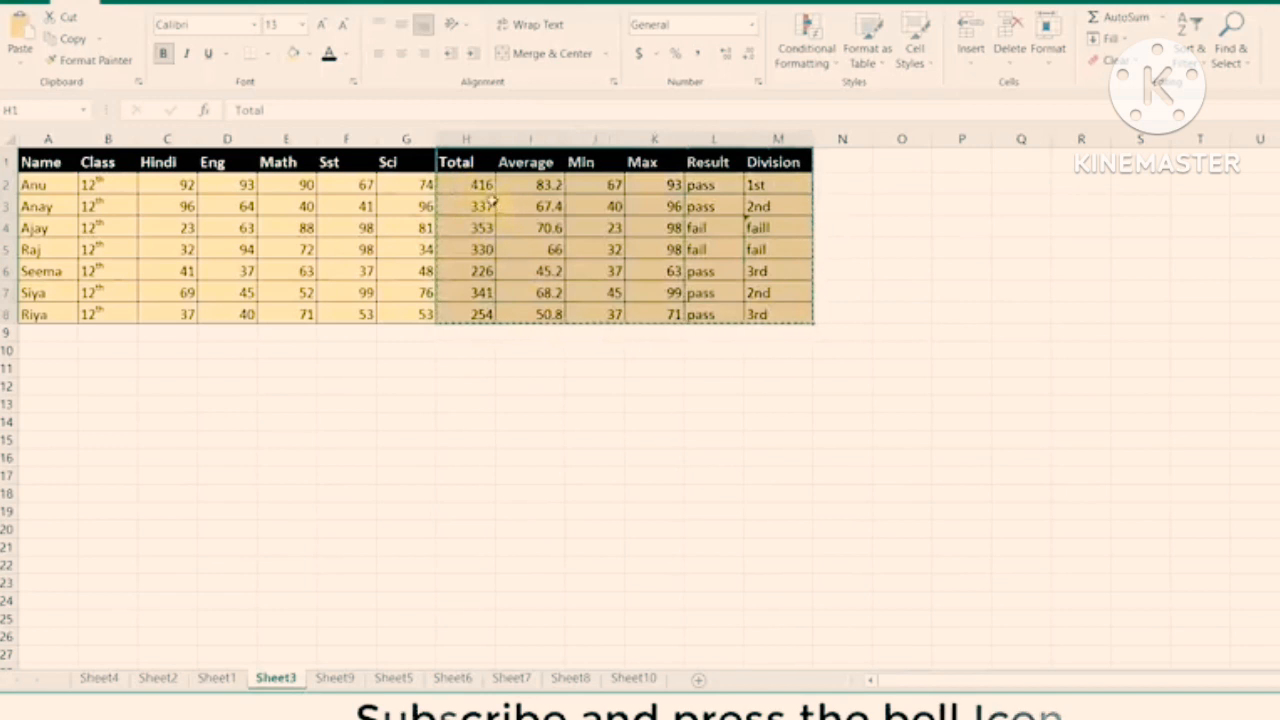
pyautogui.click(458, 408)
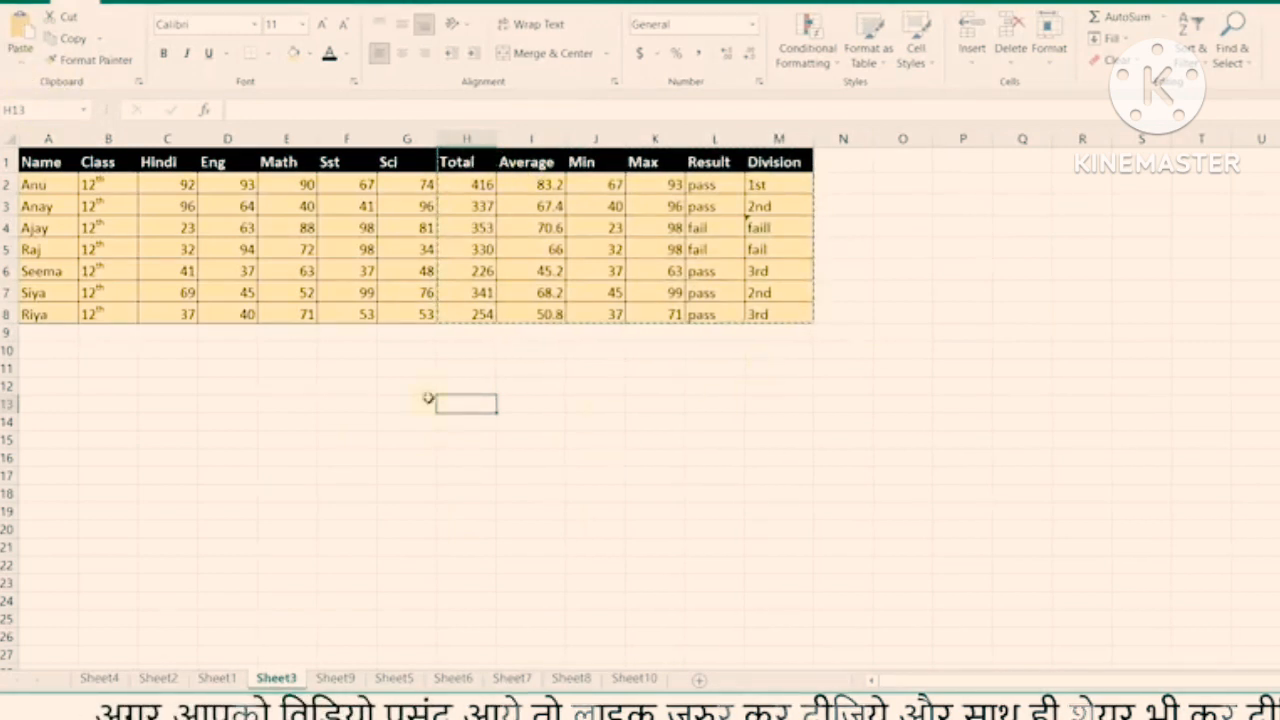
pyautogui.click(27, 65)
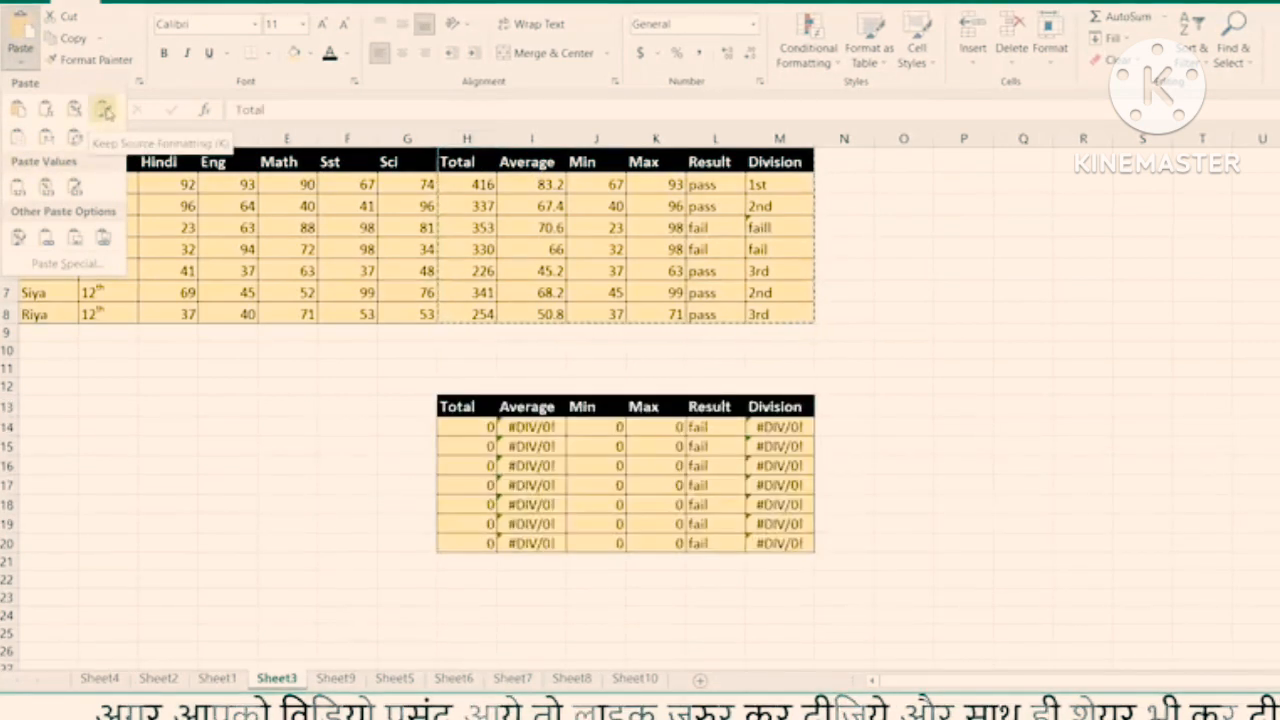
pyautogui.click(104, 110)
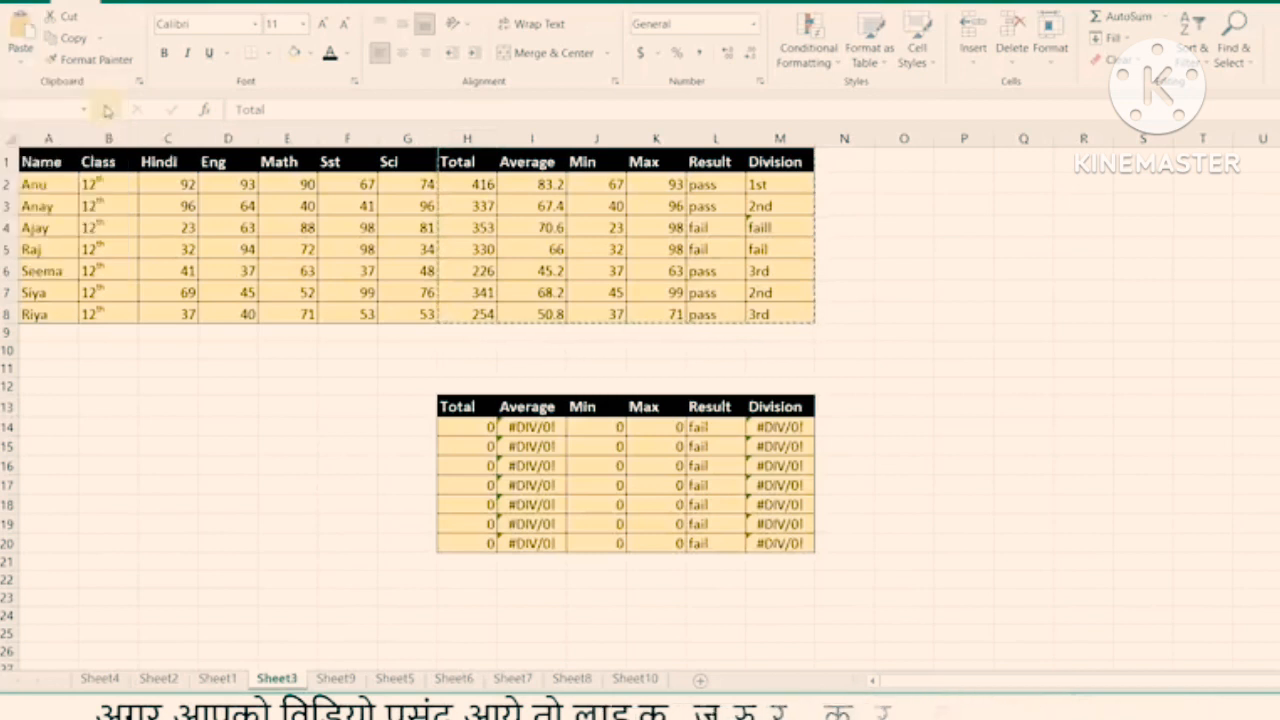
# Compare the pasted block H13:M20 with the original H1:M8 and inspect the formulas in H14 and I14
pyautogui.click(453, 428)
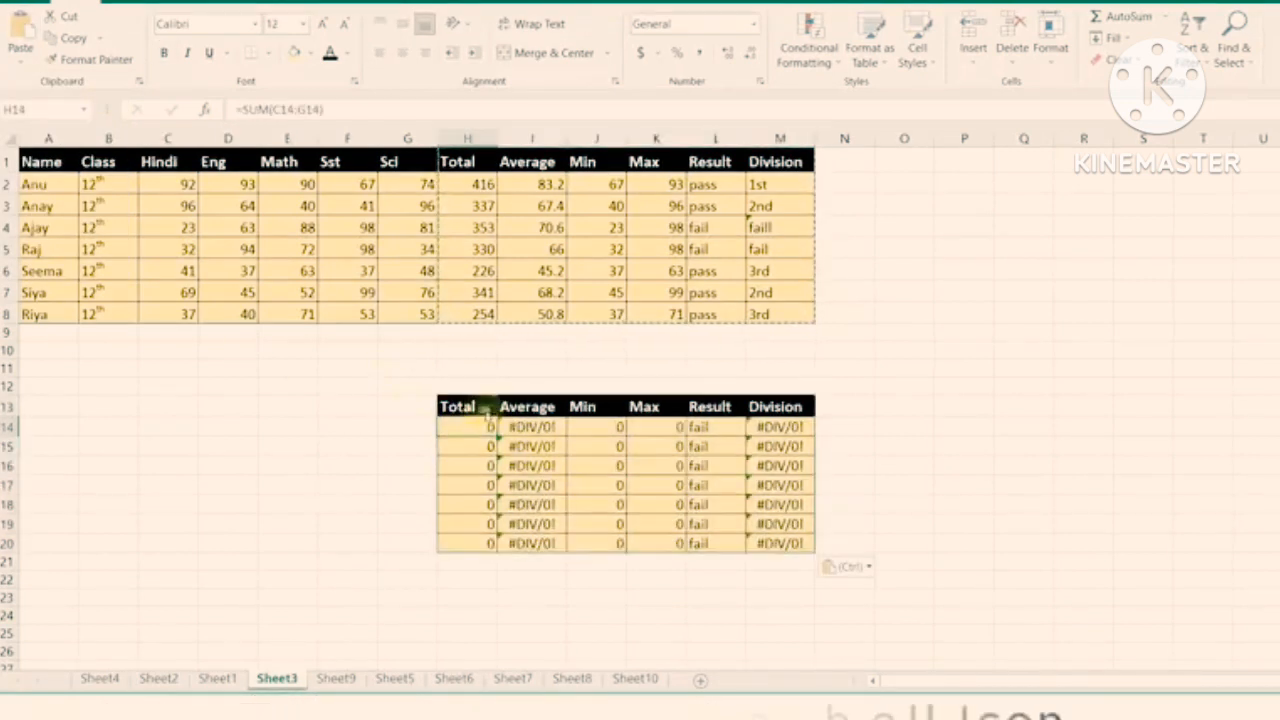
pyautogui.moveTo(488, 413); pyautogui.dragTo(759, 541)
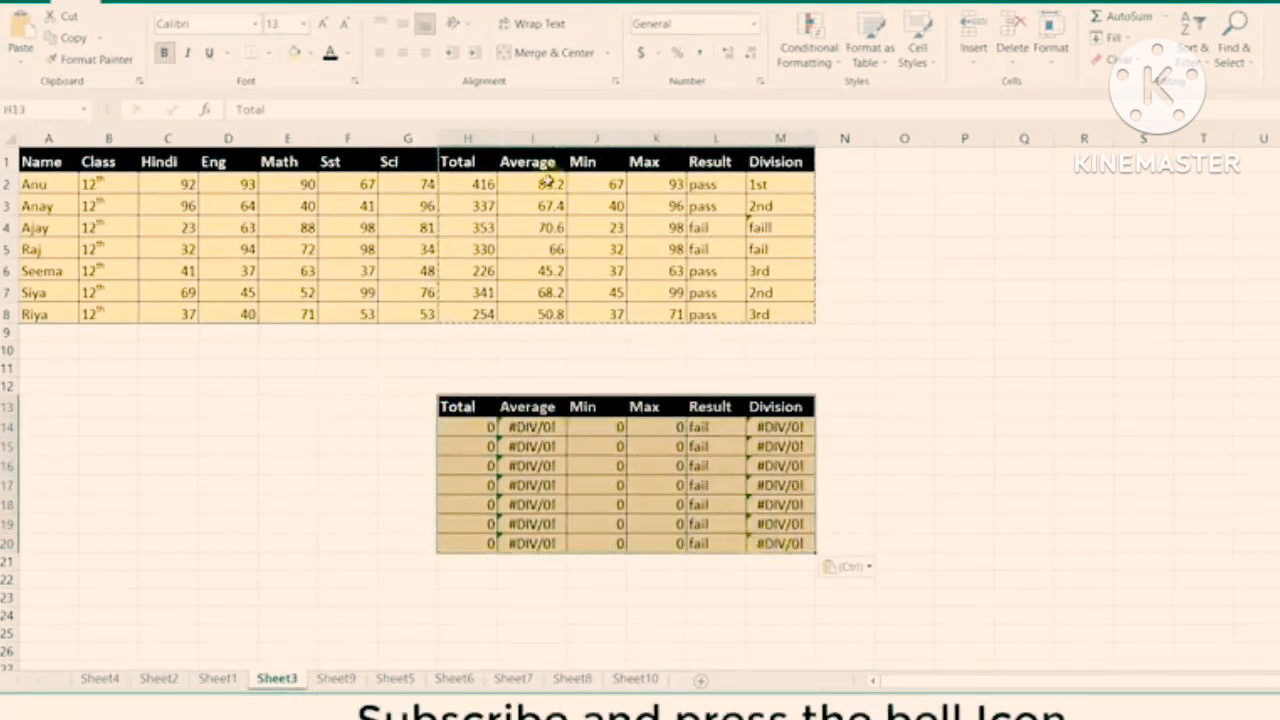
pyautogui.moveTo(460, 162); pyautogui.dragTo(772, 318)
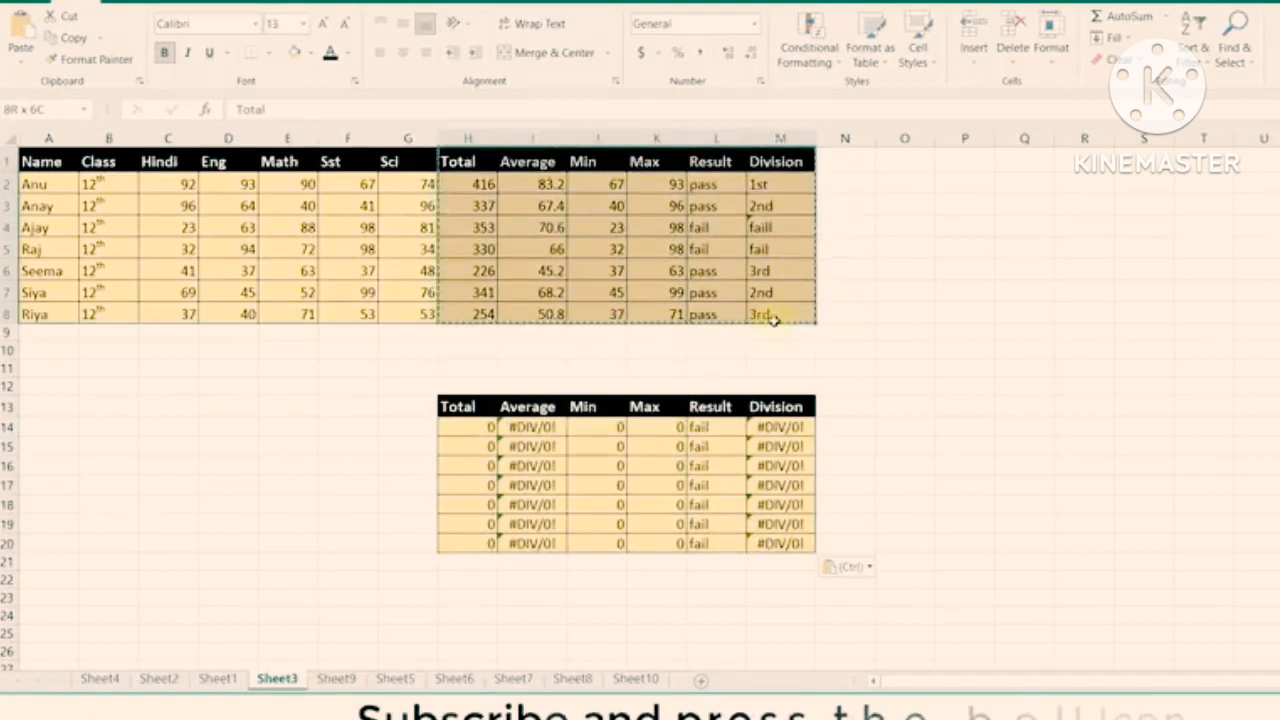
pyautogui.moveTo(449, 409); pyautogui.dragTo(797, 538)
pyautogui.click(475, 428)
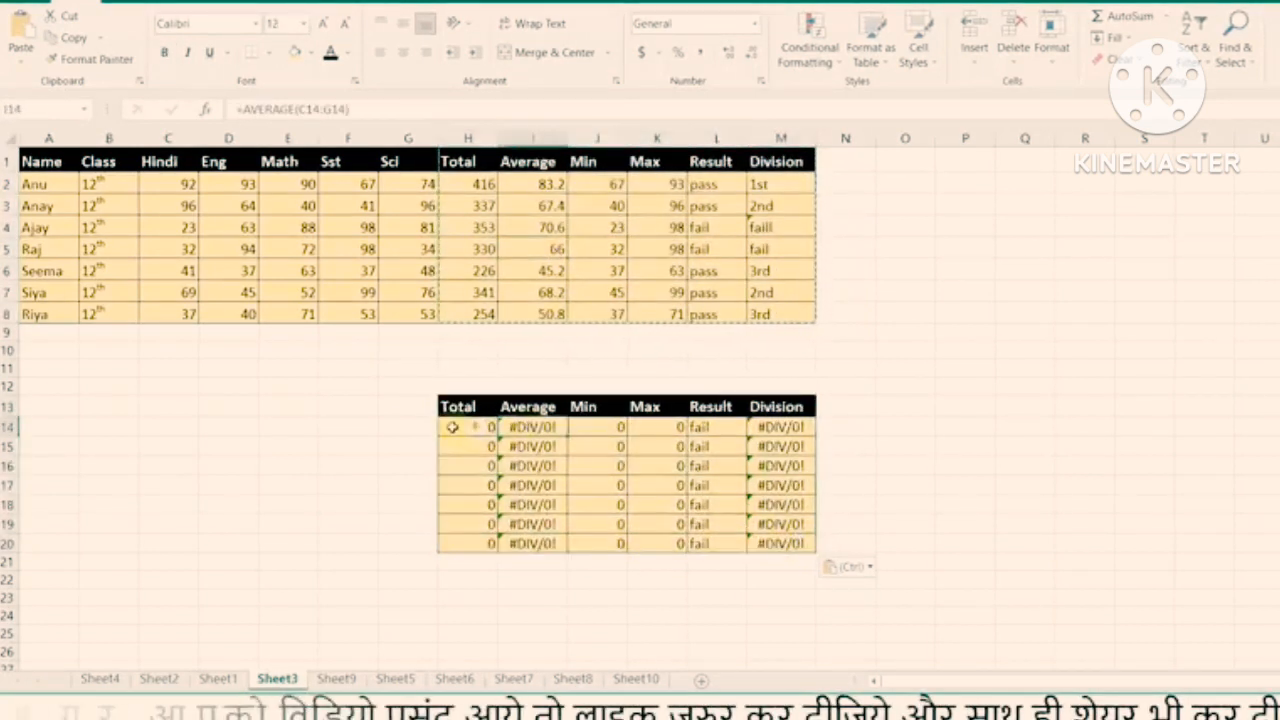
pyautogui.click(521, 429)
pyautogui.click(452, 434)
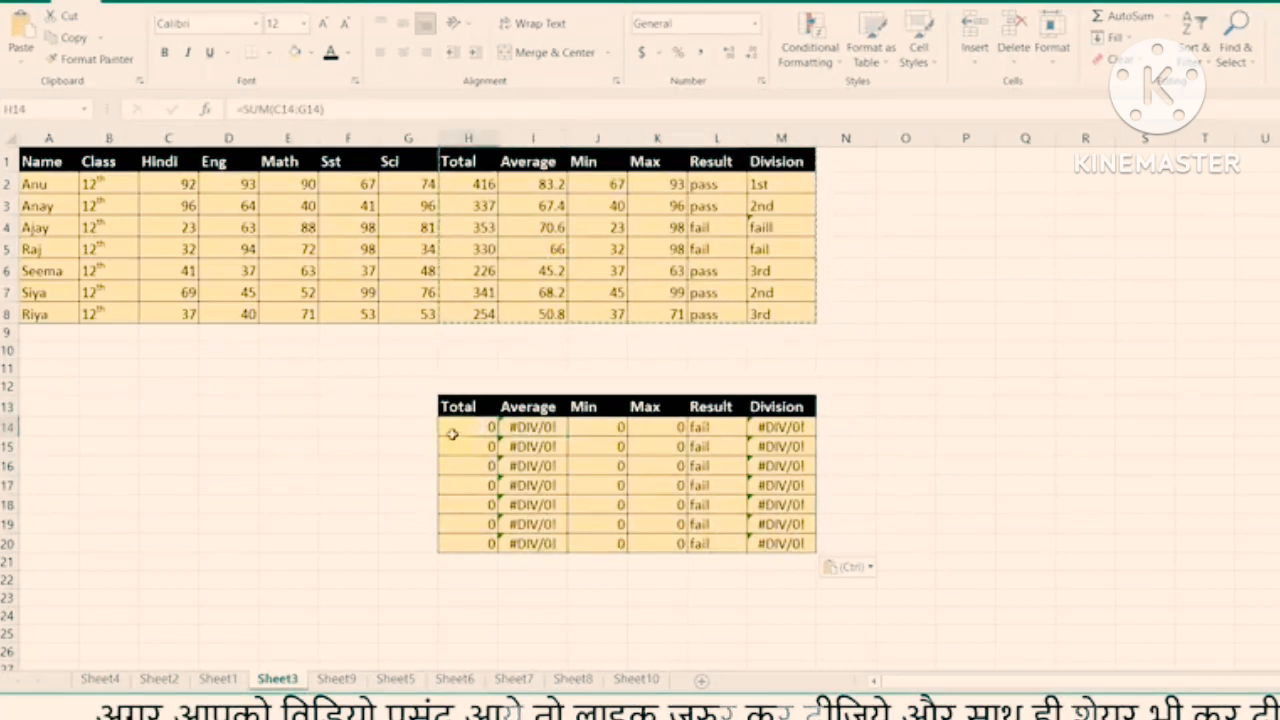
# Enter the marks 34, 555, 66 and 77 in cells C14 to F14 beside the pasted table
pyautogui.click(189, 427)
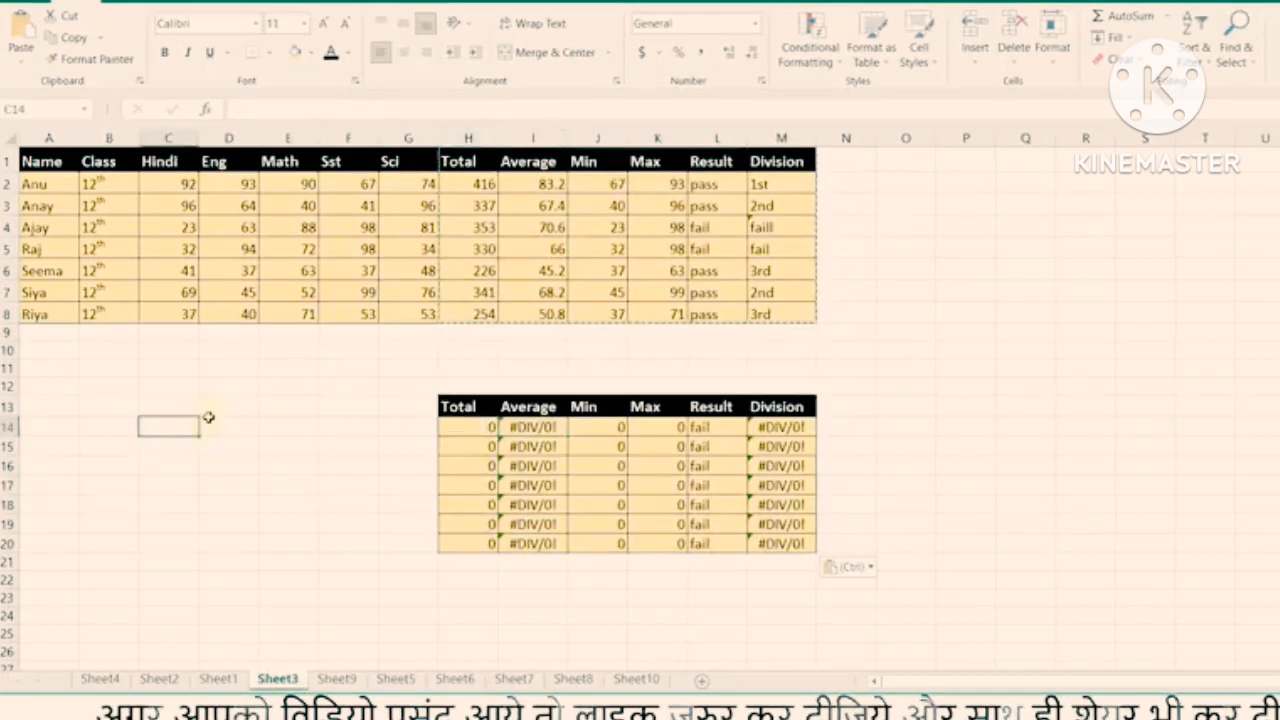
pyautogui.write('34')
pyautogui.click(243, 423)
pyautogui.write('555')
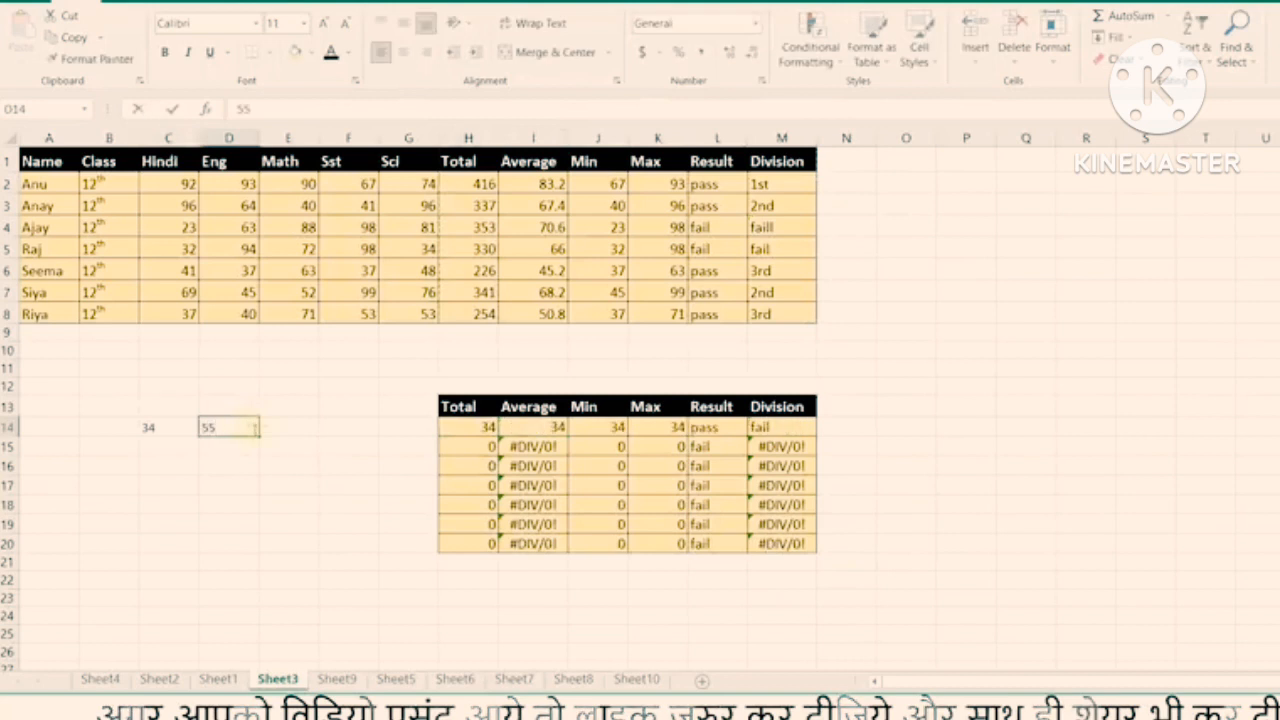
pyautogui.click(278, 430)
pyautogui.write('66')
pyautogui.click(337, 429)
pyautogui.write('77')
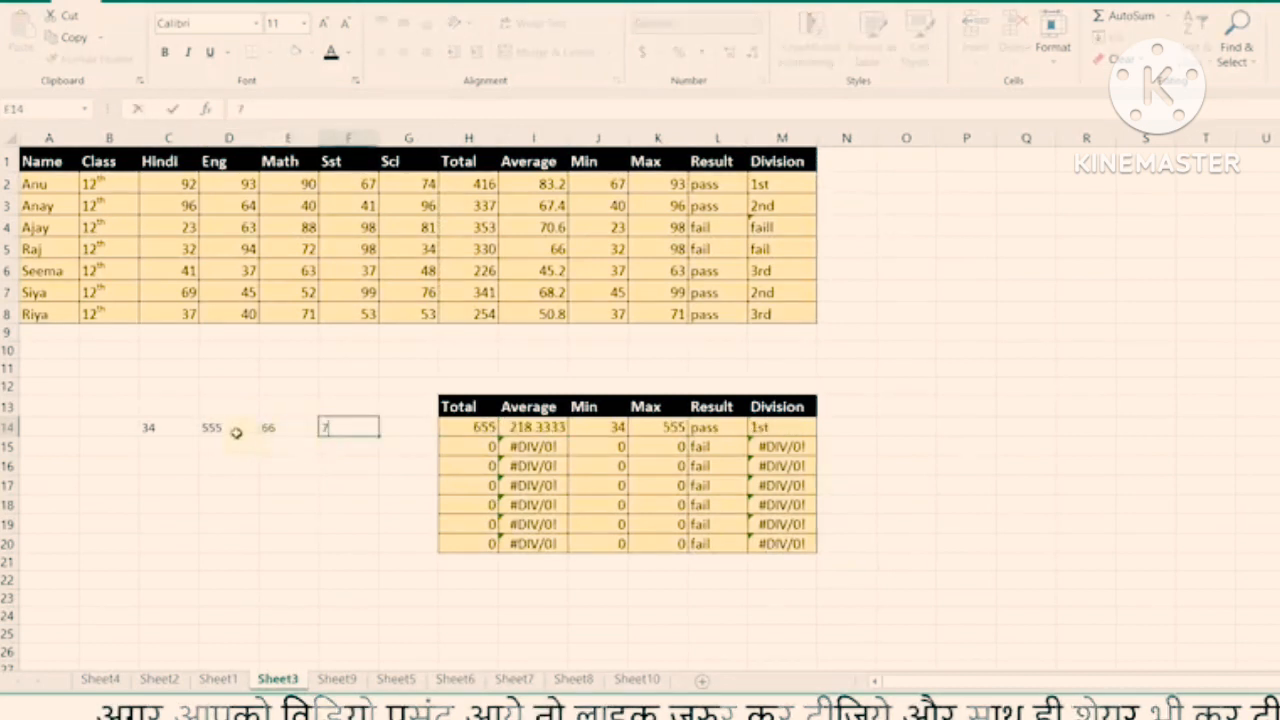
# Correct the mark in D14 to 77 and enter 32 in G14
pyautogui.doubleClick(212, 428)
pyautogui.press('BackSpace')
pyautogui.press('BackSpace')
pyautogui.press('BackSpace')
pyautogui.write('77')
pyautogui.click(386, 429)
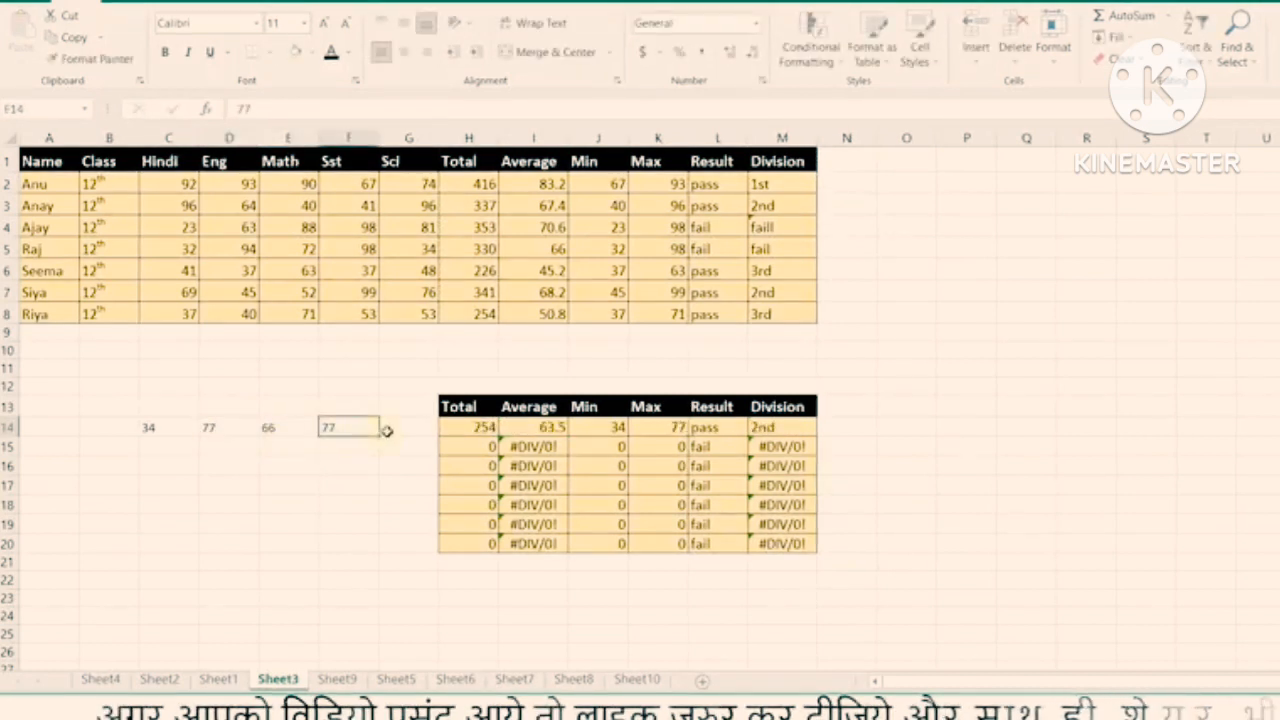
pyautogui.write('32')
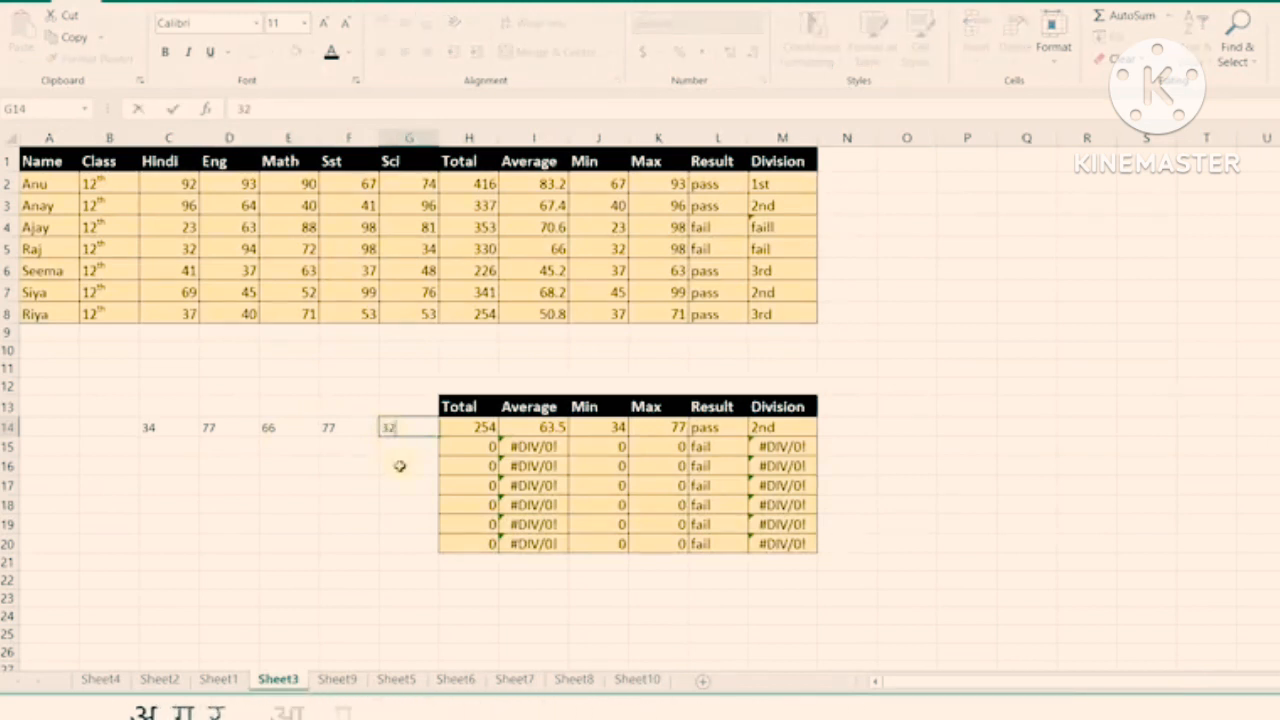
pyautogui.click(411, 510)
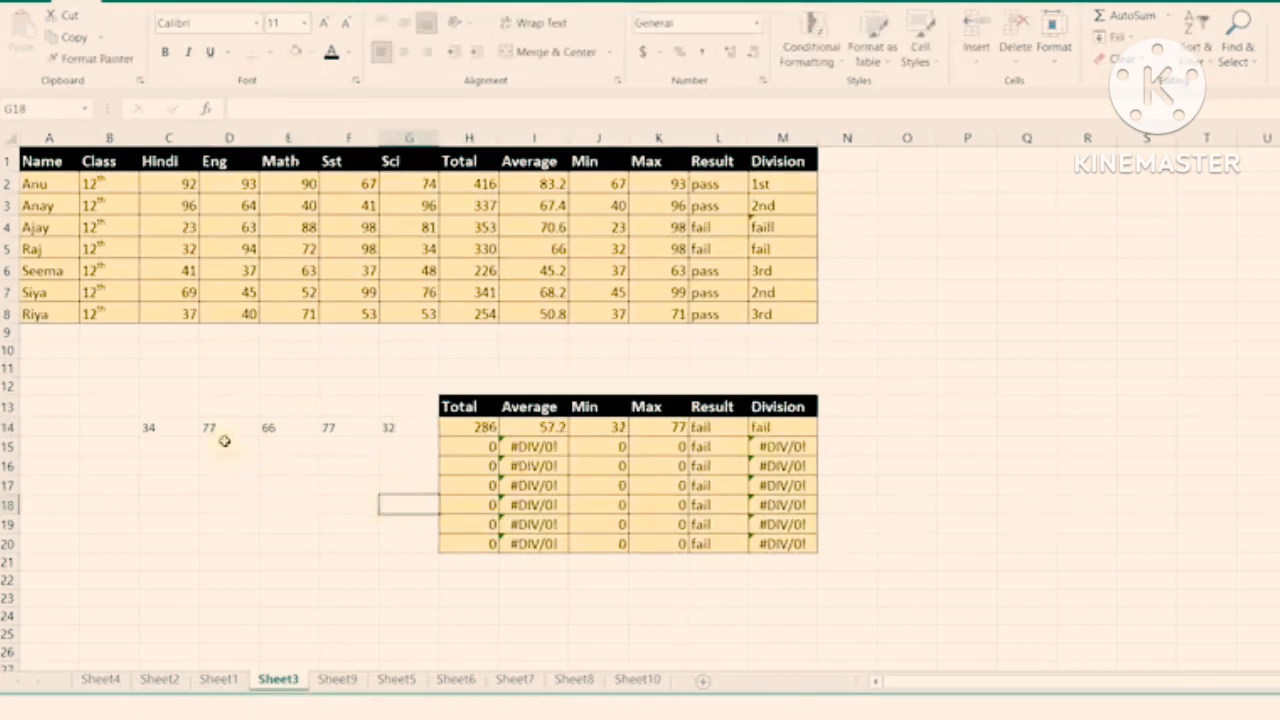
# Undo back past the marks in row 14 and the paste at H13, and clear the restored range C14:O23
pyautogui.click(224, 442)
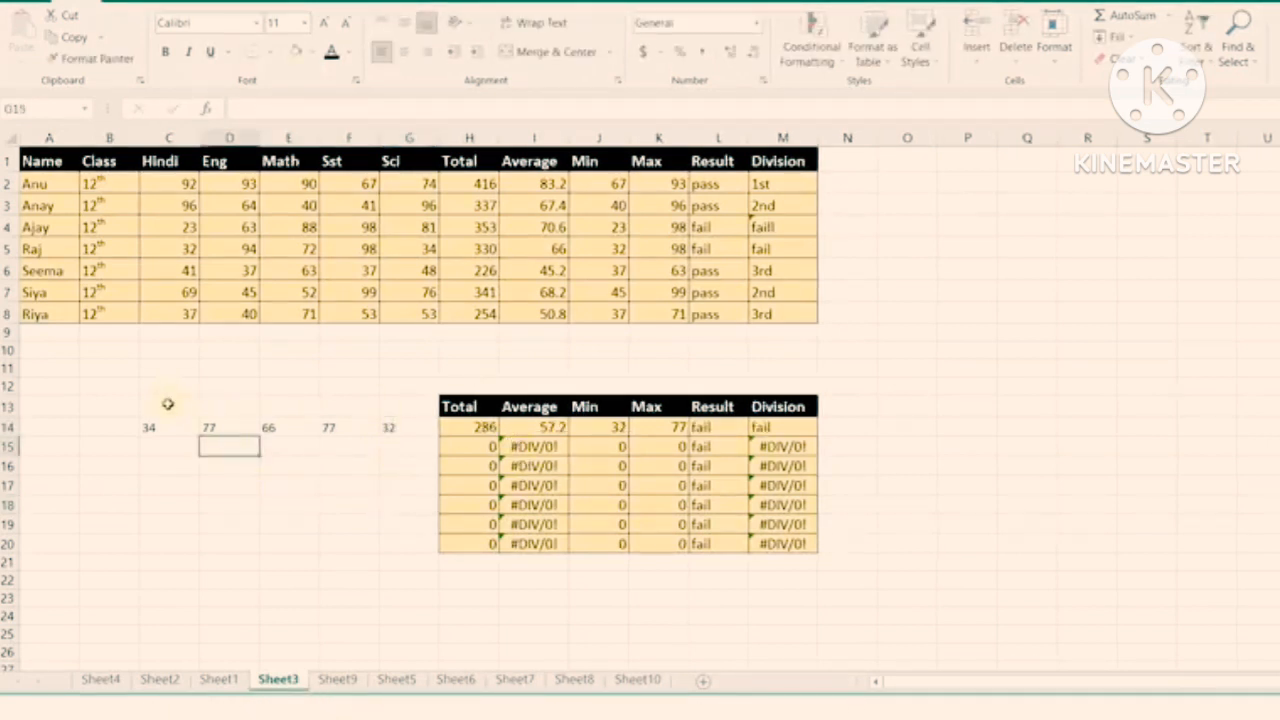
pyautogui.hotkey('ctrl', 'z')
pyautogui.hotkey('ctrl', 'z')
pyautogui.hotkey('ctrl', 'z')
pyautogui.hotkey('ctrl', 'z')
pyautogui.hotkey('ctrl', 'z')
pyautogui.hotkey('ctrl', 'z')
pyautogui.hotkey('ctrl', 'z')
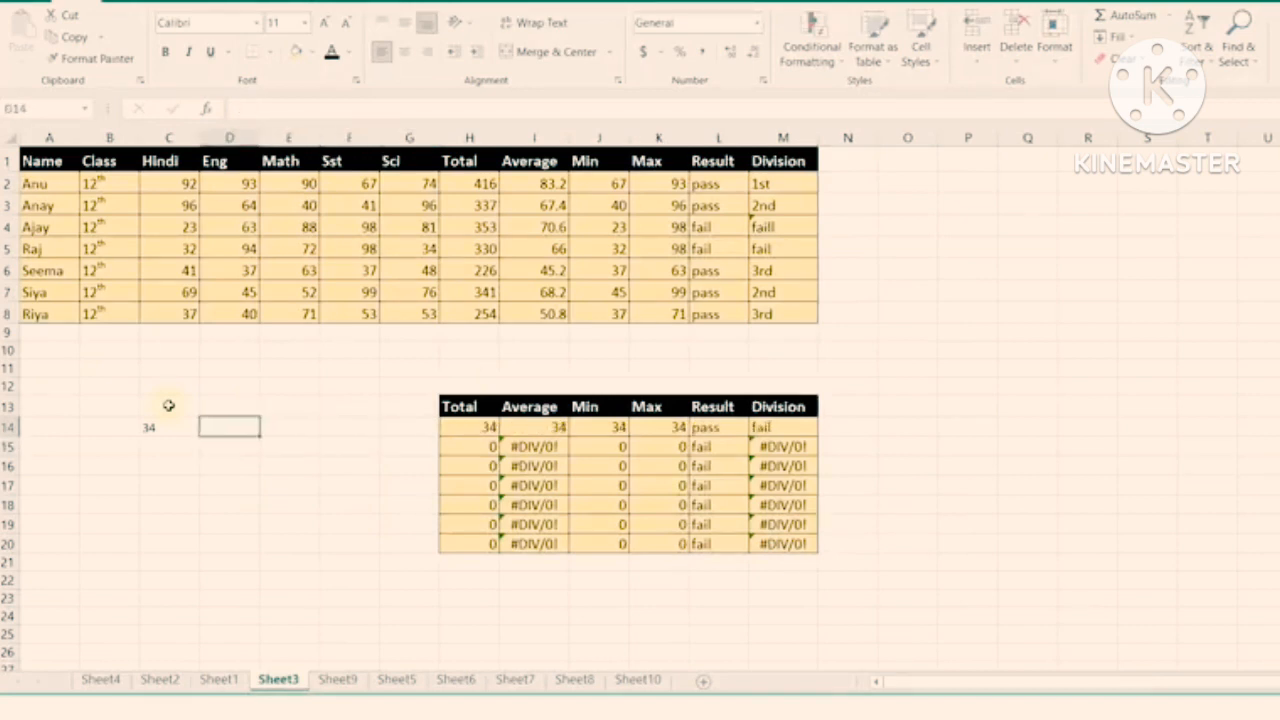
pyautogui.hotkey('ctrl', 'y')
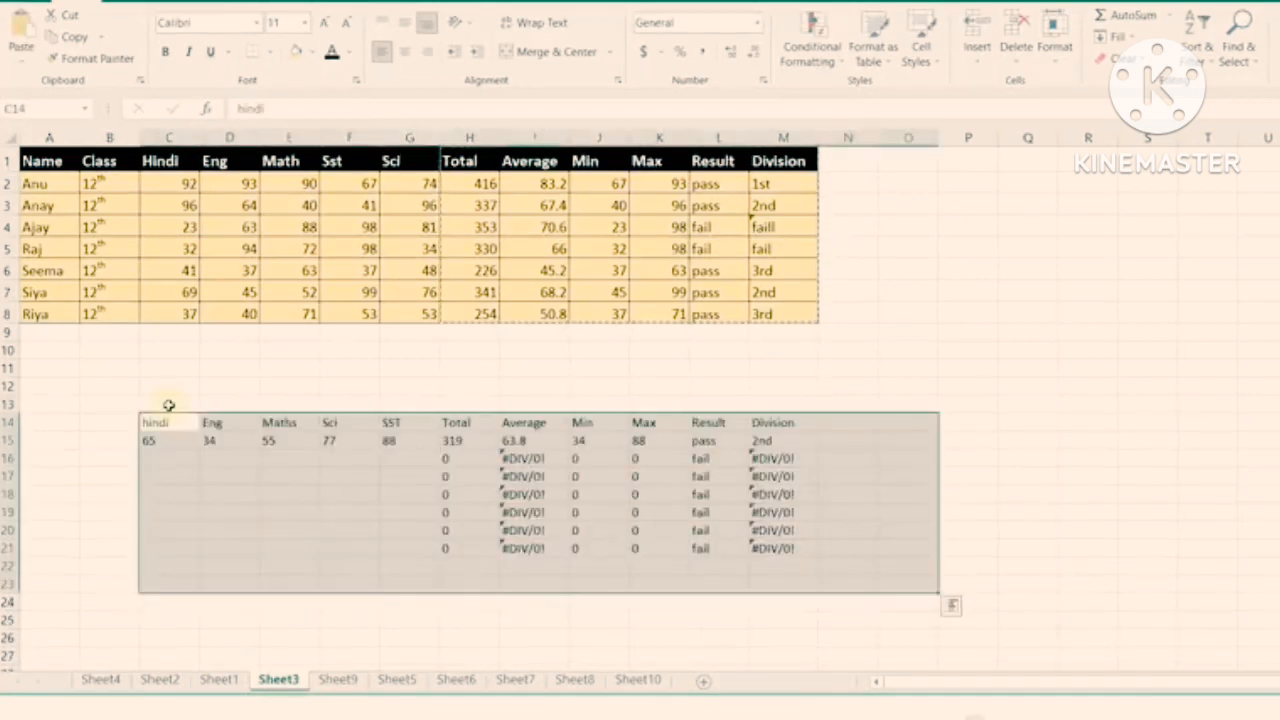
pyautogui.press('Delete')
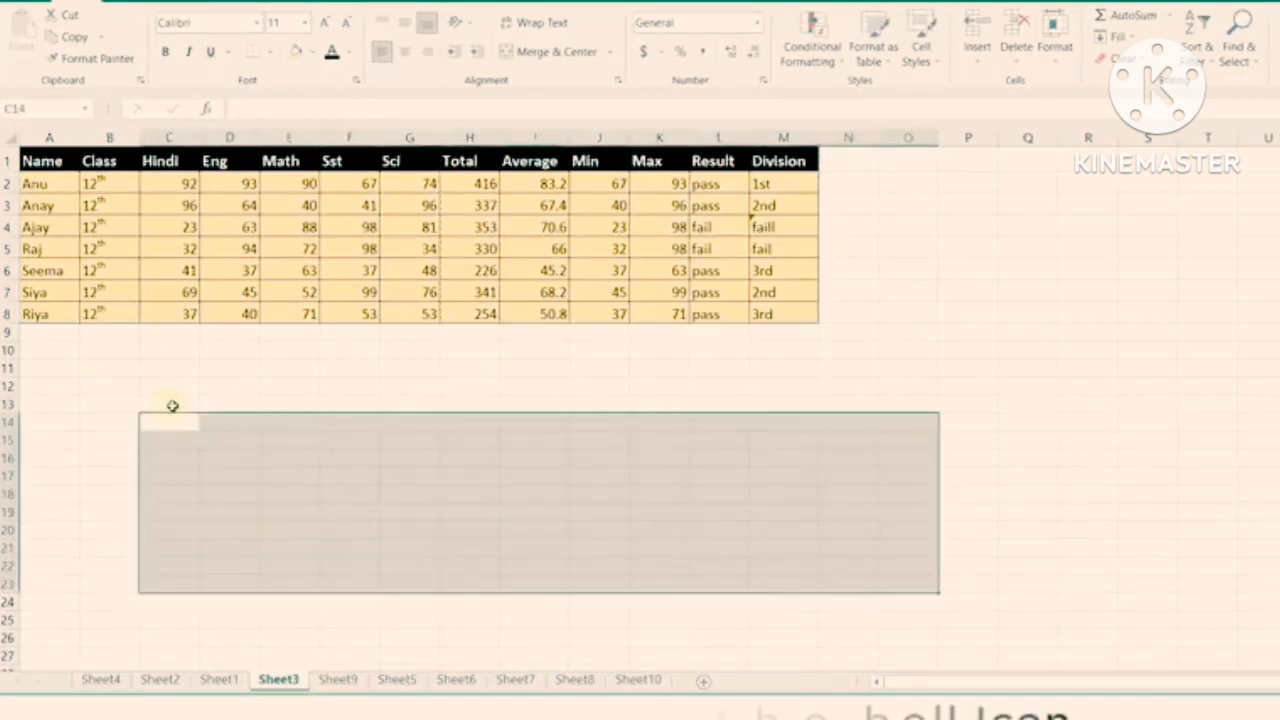
pyautogui.click(535, 389)
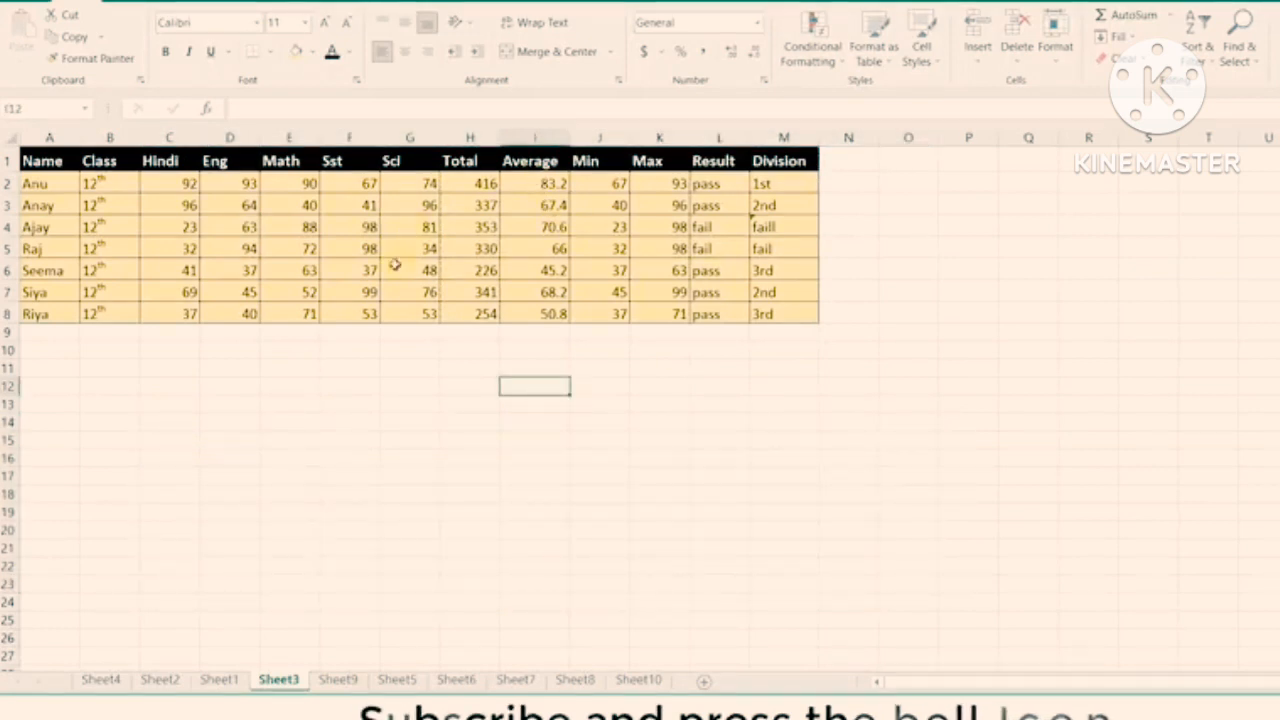
pyautogui.moveTo(457, 160); pyautogui.dragTo(763, 314)
pyautogui.click(127, 395)
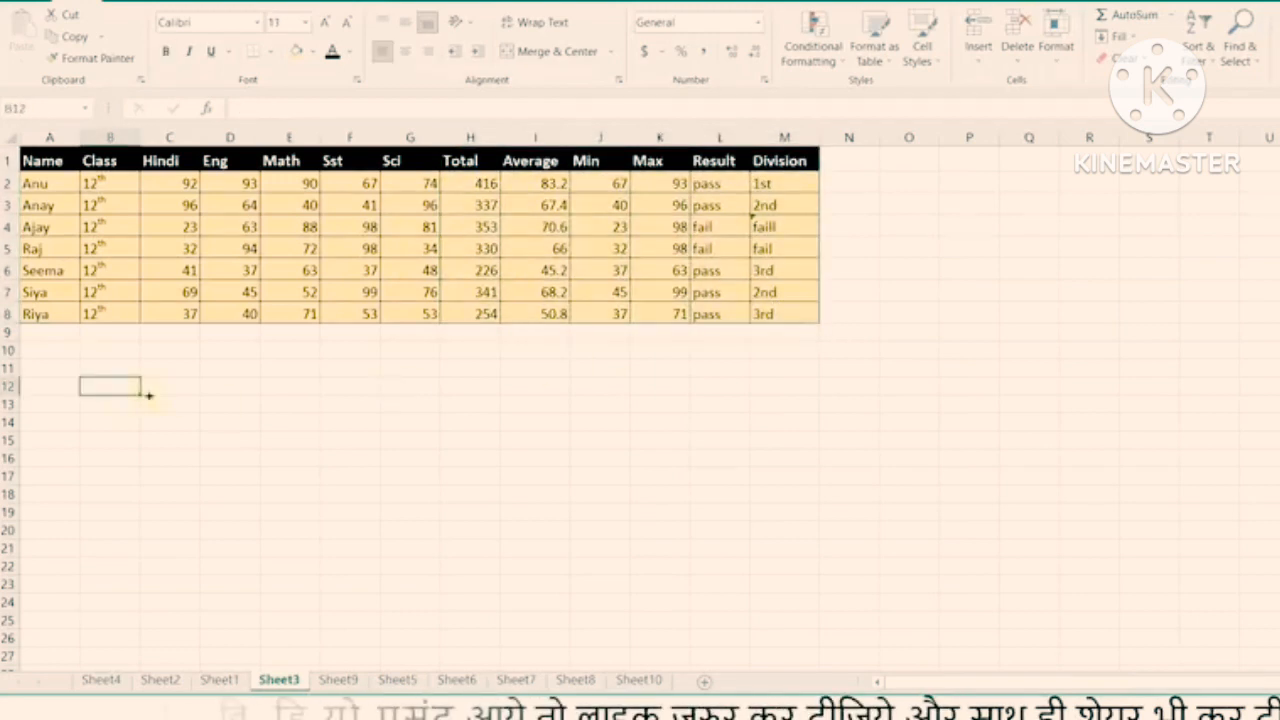
pyautogui.click(242, 405)
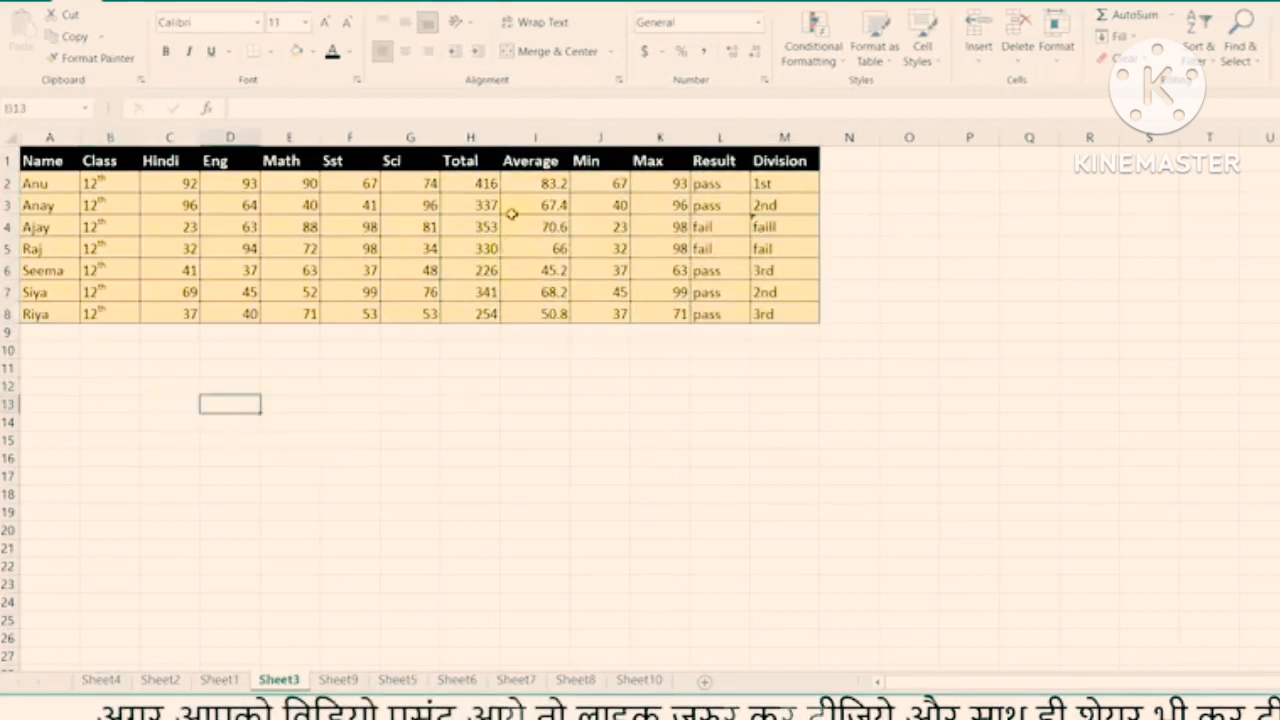
pyautogui.moveTo(460, 160); pyautogui.dragTo(766, 308)
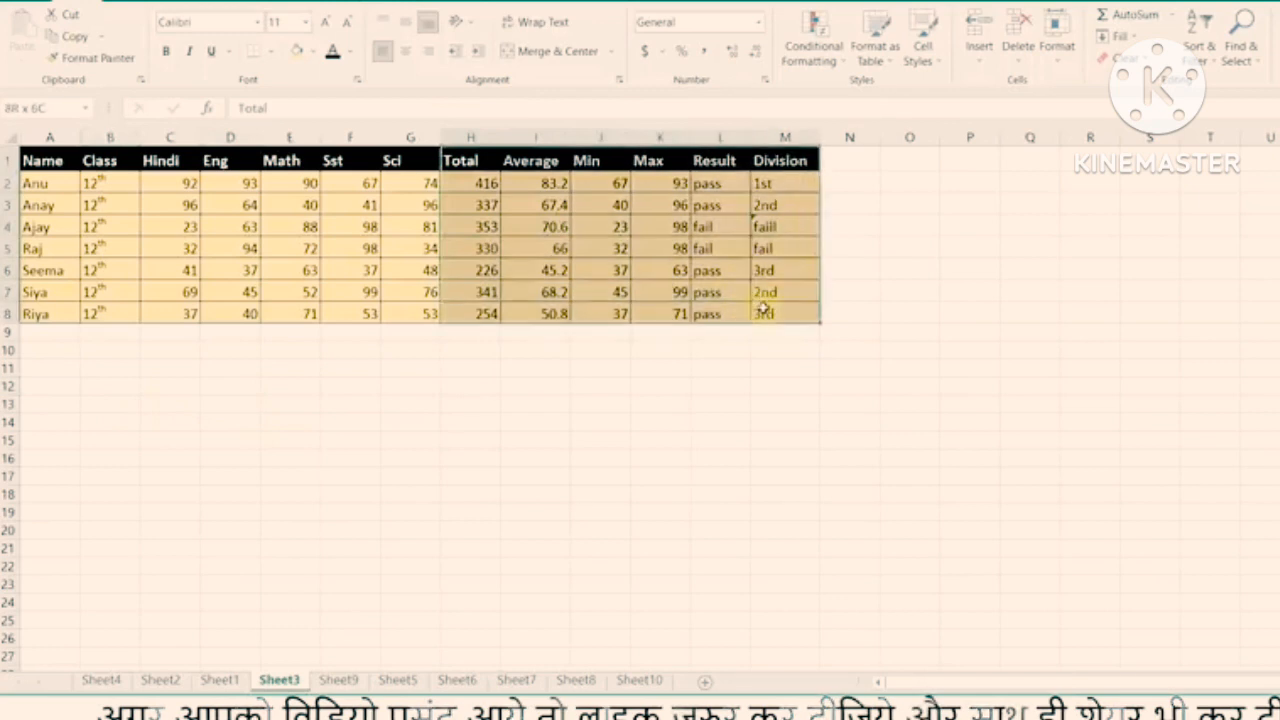
# Copy the empty cell H13 and look through the available paste options without applying one
pyautogui.click(454, 409)
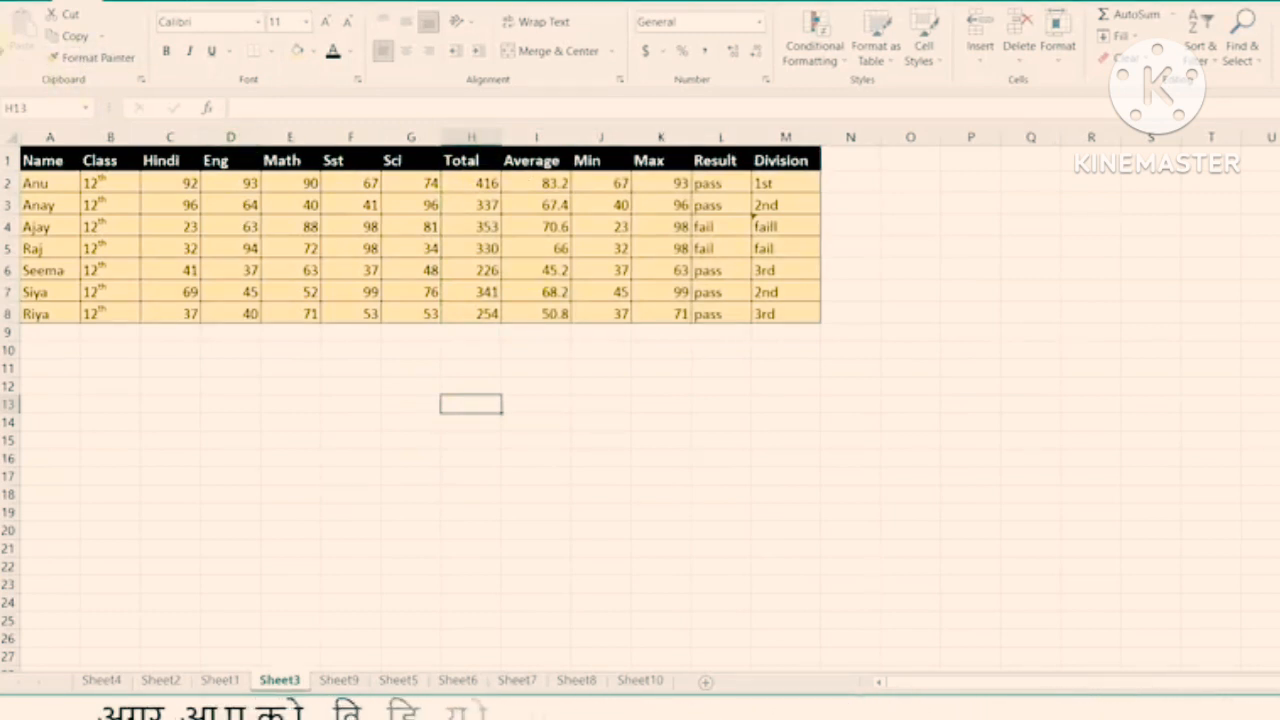
pyautogui.click(72, 37)
pyautogui.click(22, 56)
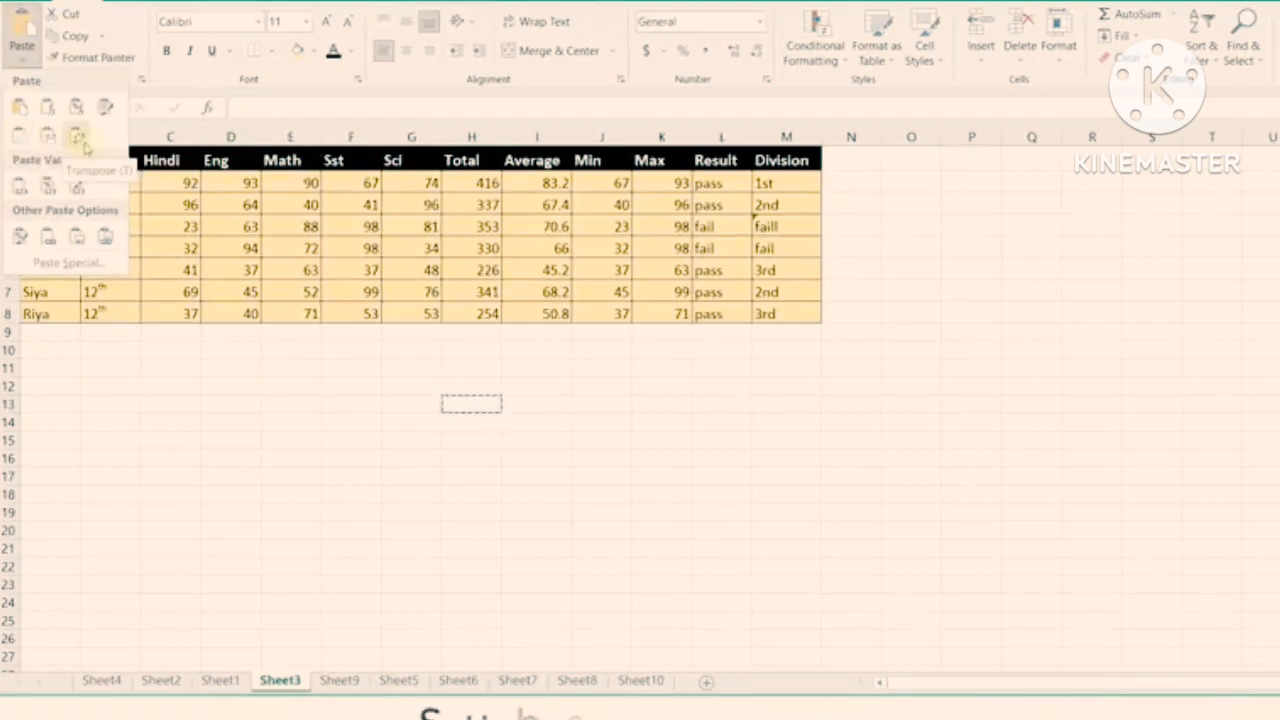
pyautogui.click(334, 257)
pyautogui.click(206, 287)
pyautogui.click(114, 316)
pyautogui.click(91, 384)
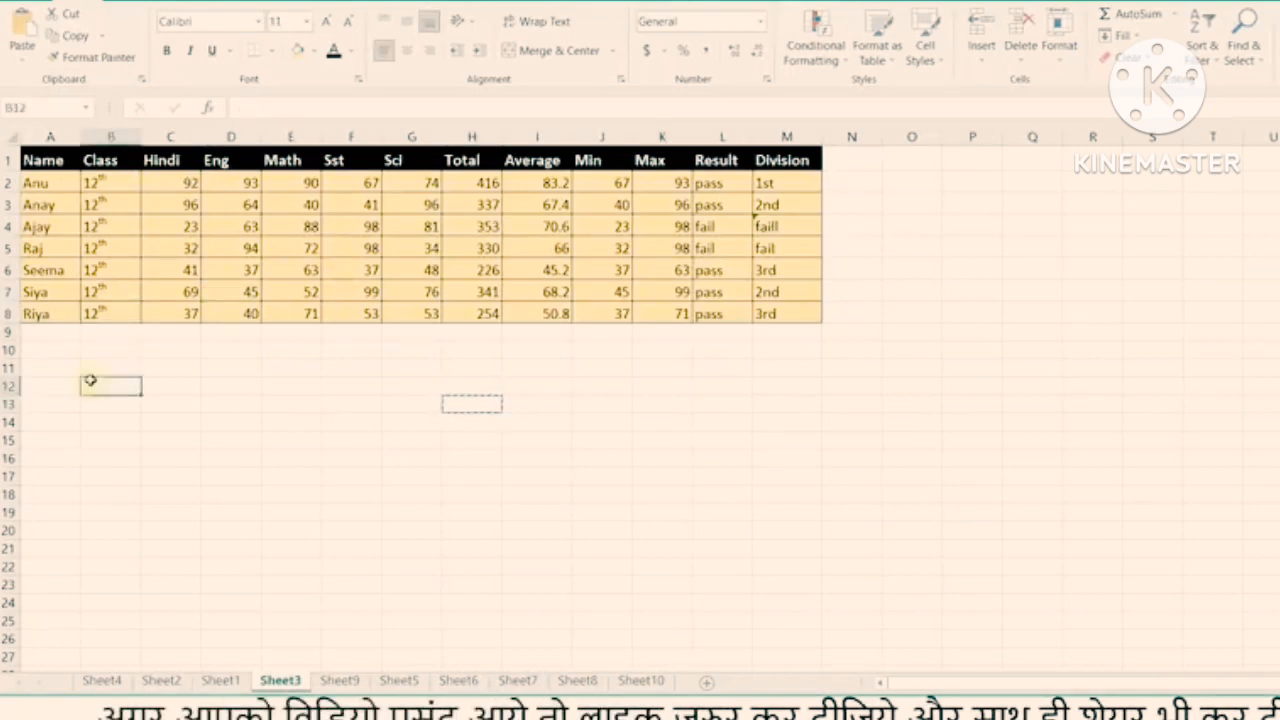
# Copy the whole marks table A1:M8 and paste it at A14 with the No Borders option
pyautogui.moveTo(40, 160); pyautogui.dragTo(792, 325)
pyautogui.click(164, 430)
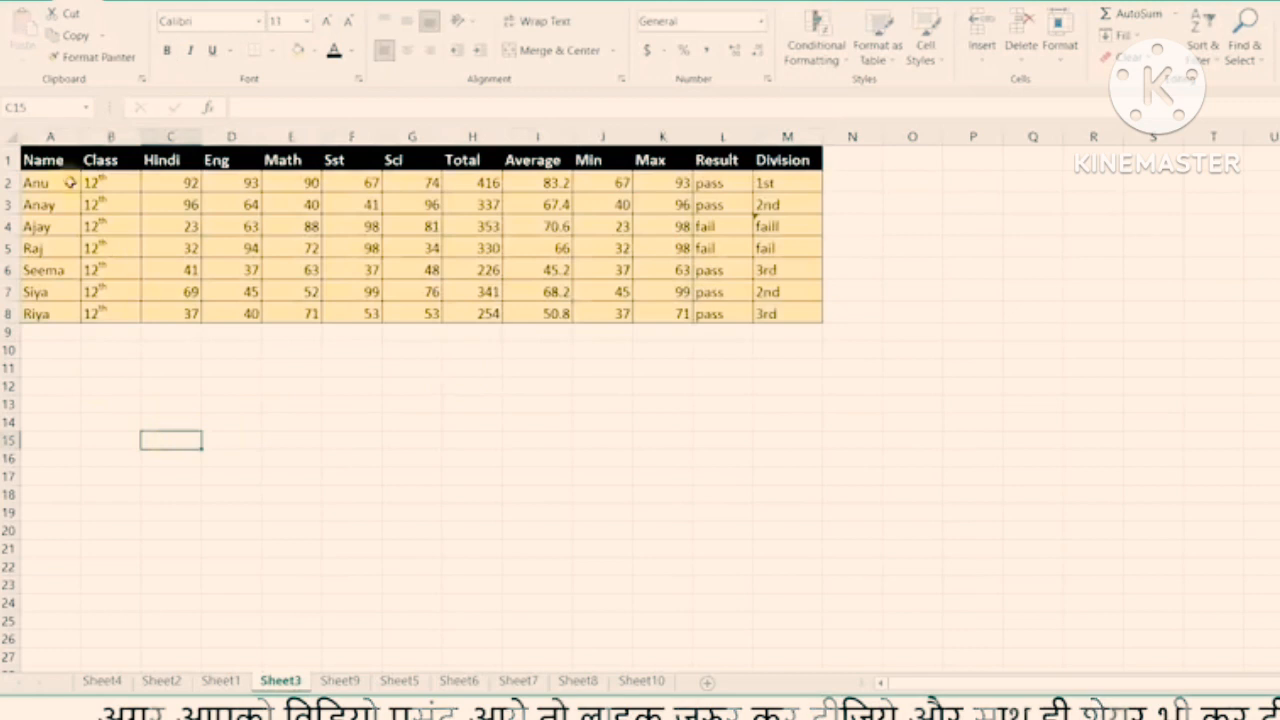
pyautogui.moveTo(55, 160); pyautogui.dragTo(765, 316)
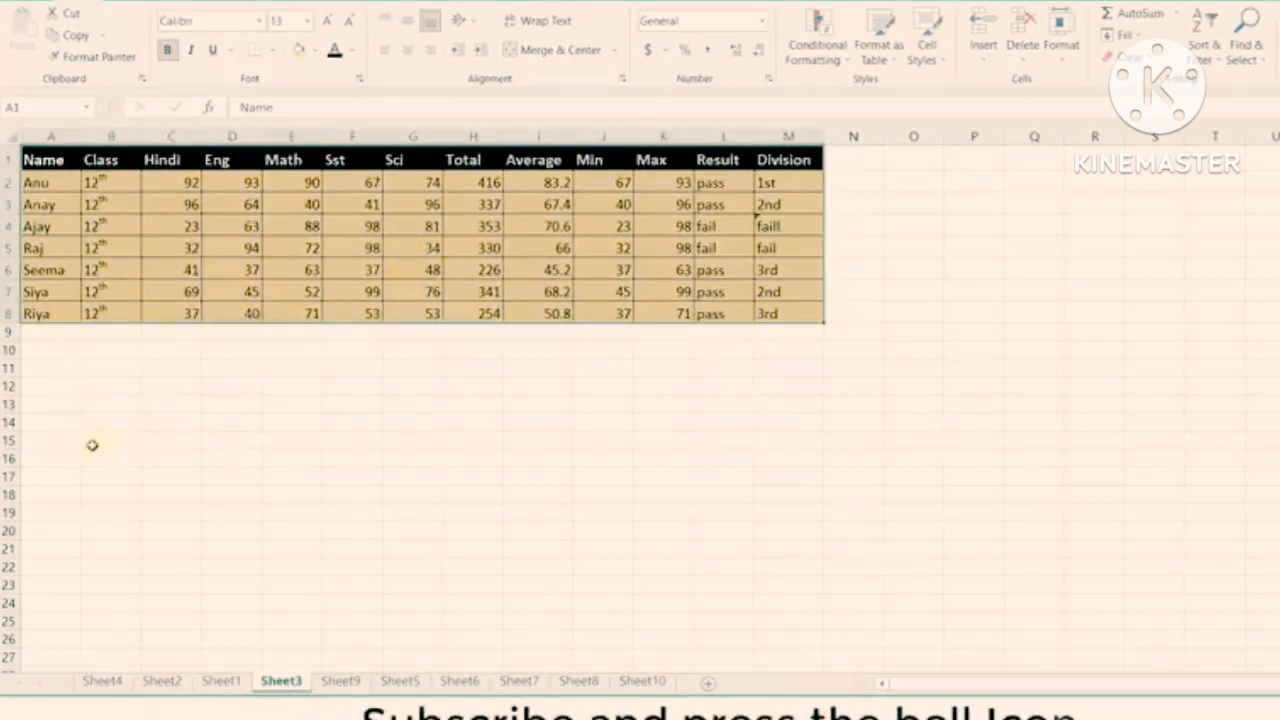
pyautogui.moveTo(55, 162); pyautogui.dragTo(771, 315)
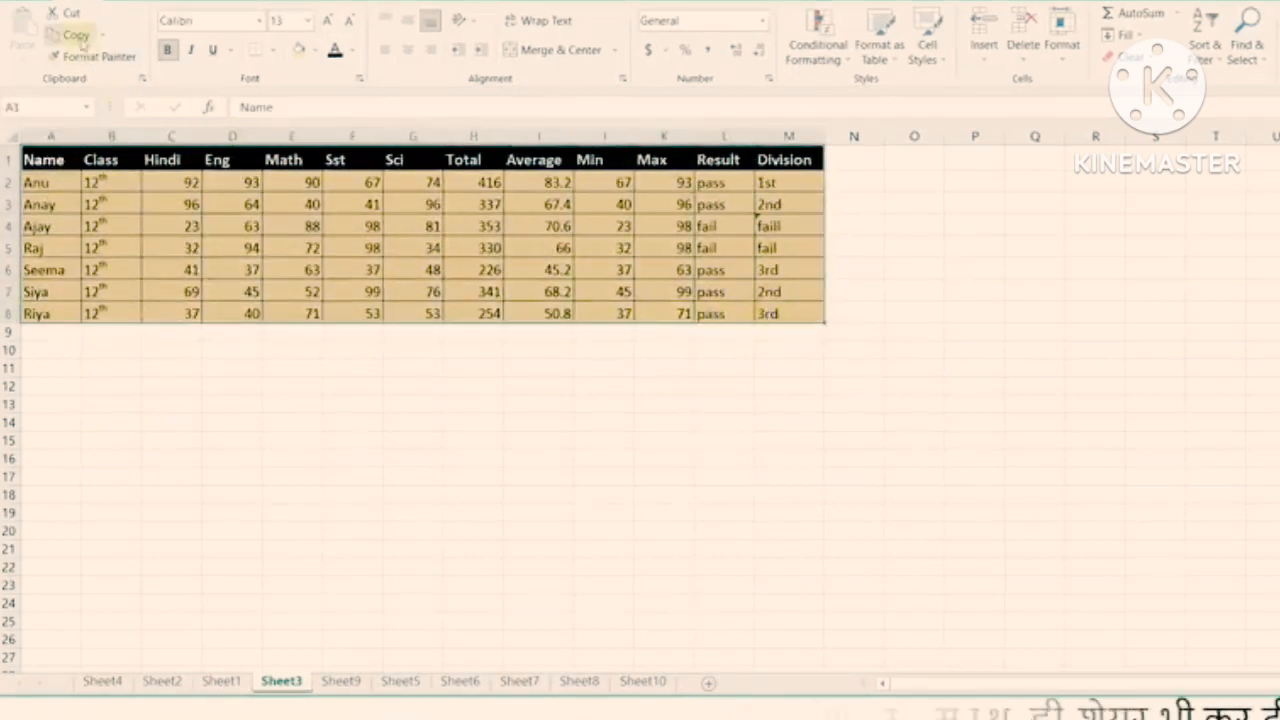
pyautogui.click(65, 36)
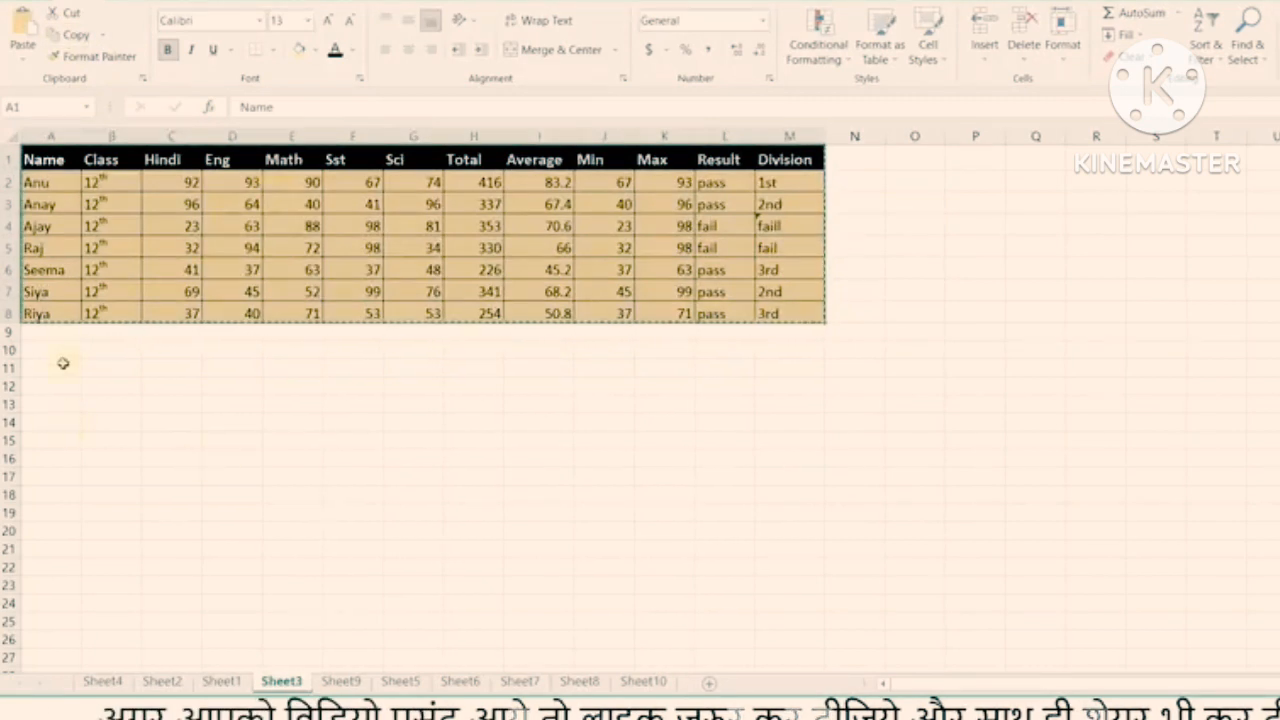
pyautogui.click(43, 421)
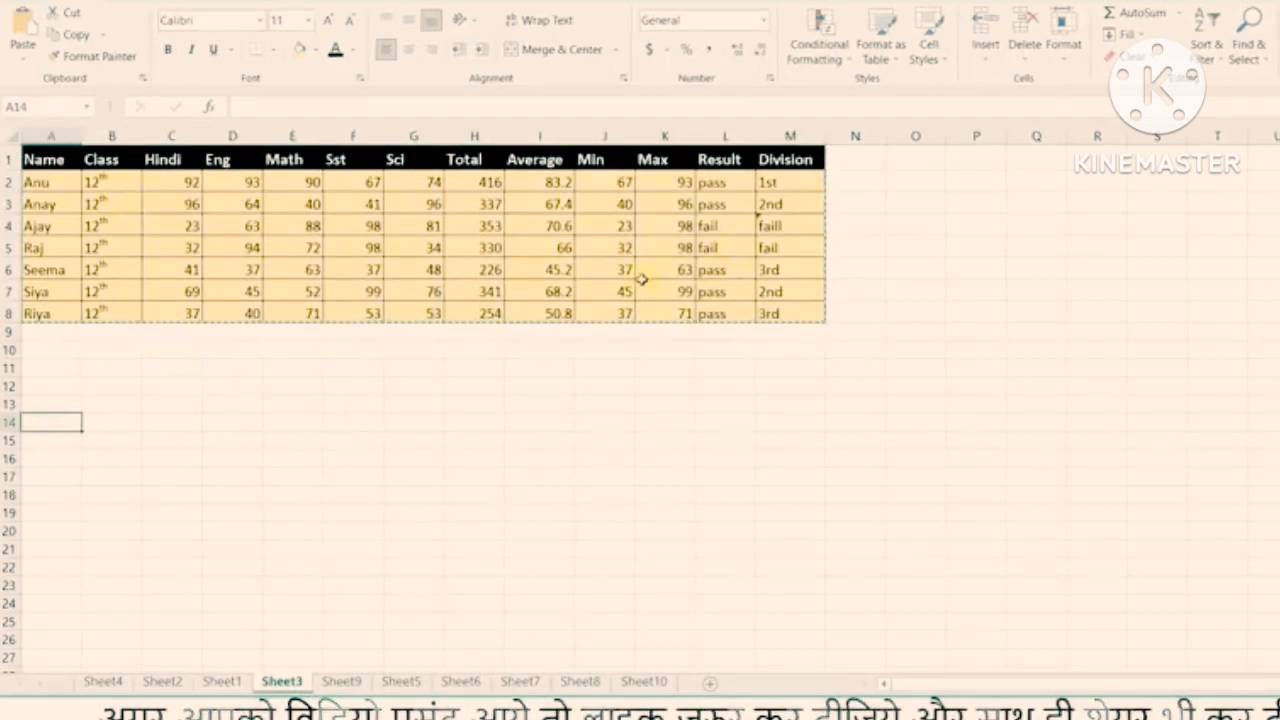
pyautogui.click(22, 50)
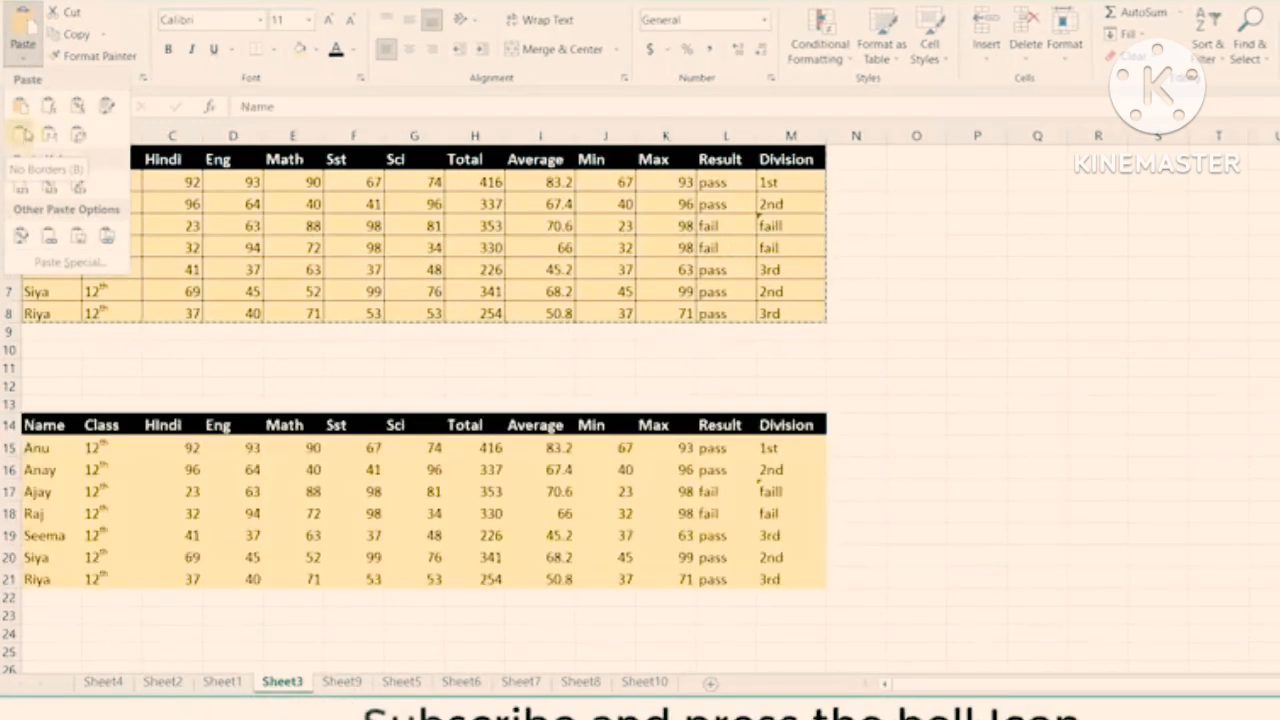
pyautogui.click(24, 140)
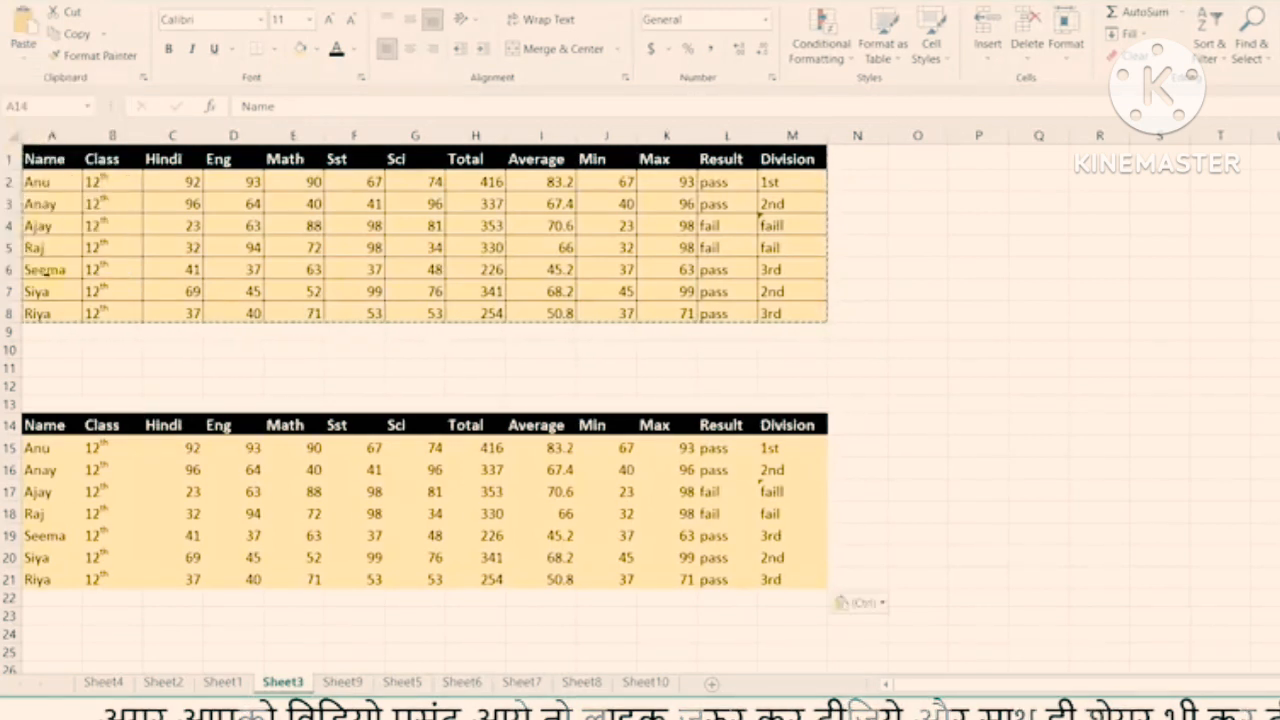
# Compare cells D17 and C17 in the pasted table with the original table's cell D4
pyautogui.click(229, 494)
pyautogui.click(258, 220)
pyautogui.click(187, 490)
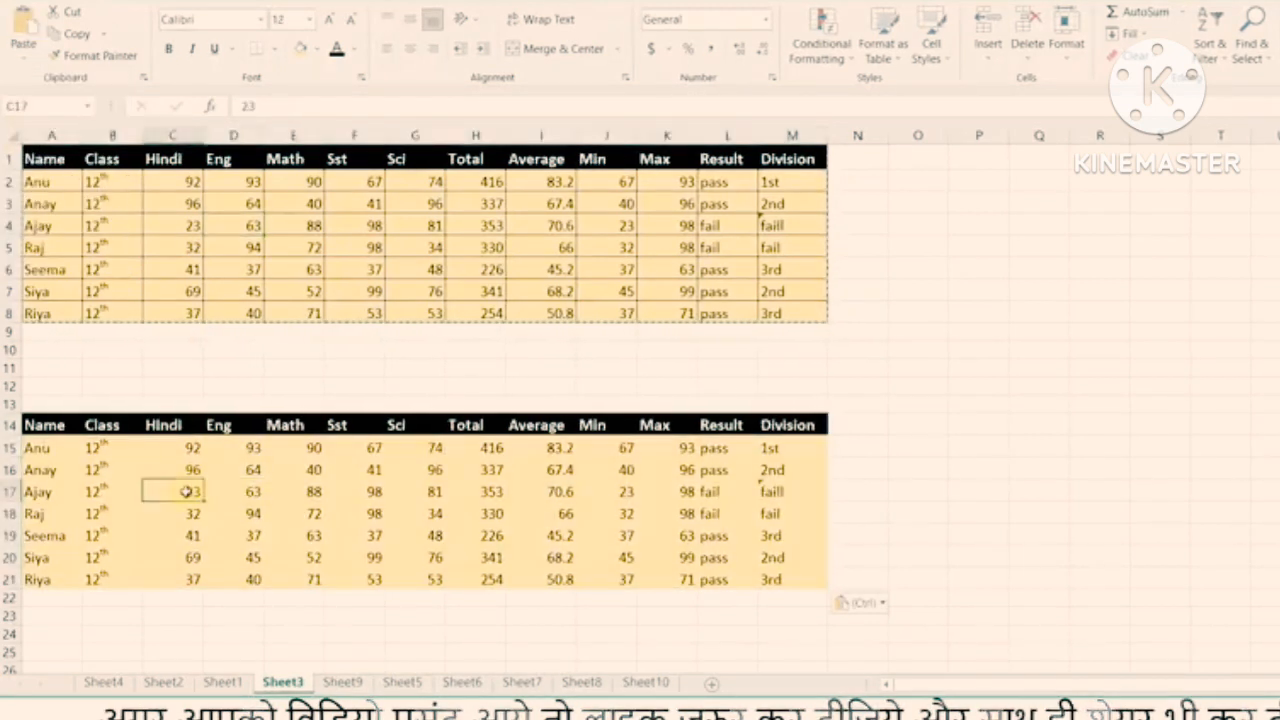